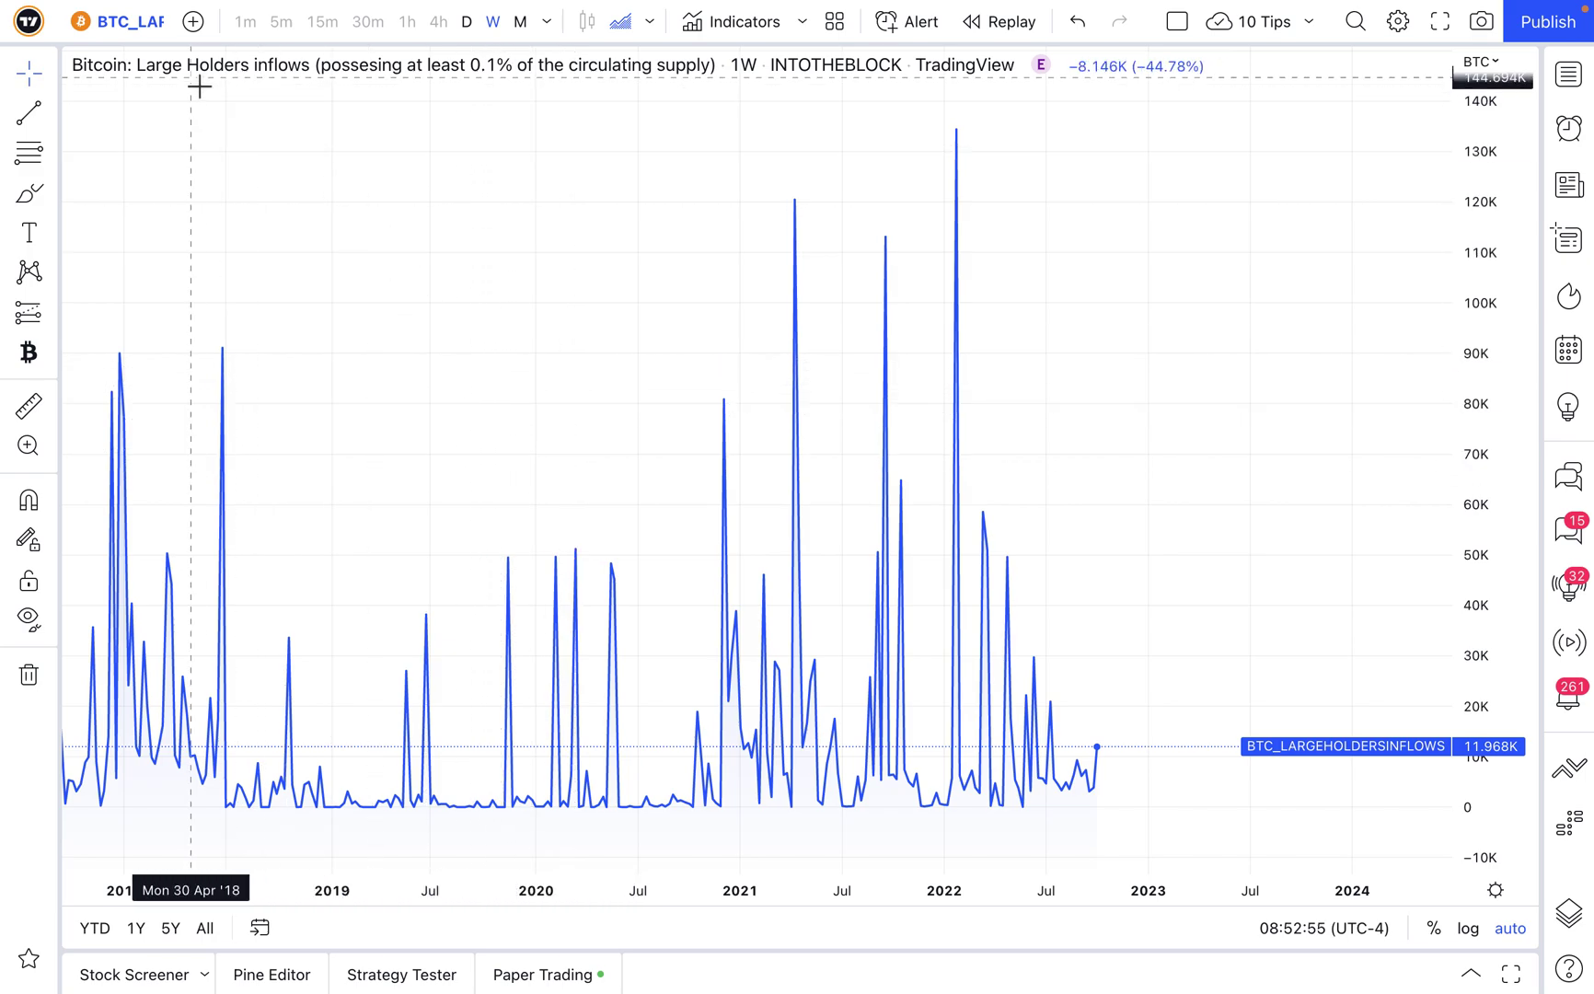
Open Symbol Search on the chart's current BTC_LARGEHOLDERSINFLOWS symbol from INTOTHEBLOCK.
{"action": "left_click", "coordinate": [112, 13]}
{"action": "left_click", "coordinate": [113, 13]}
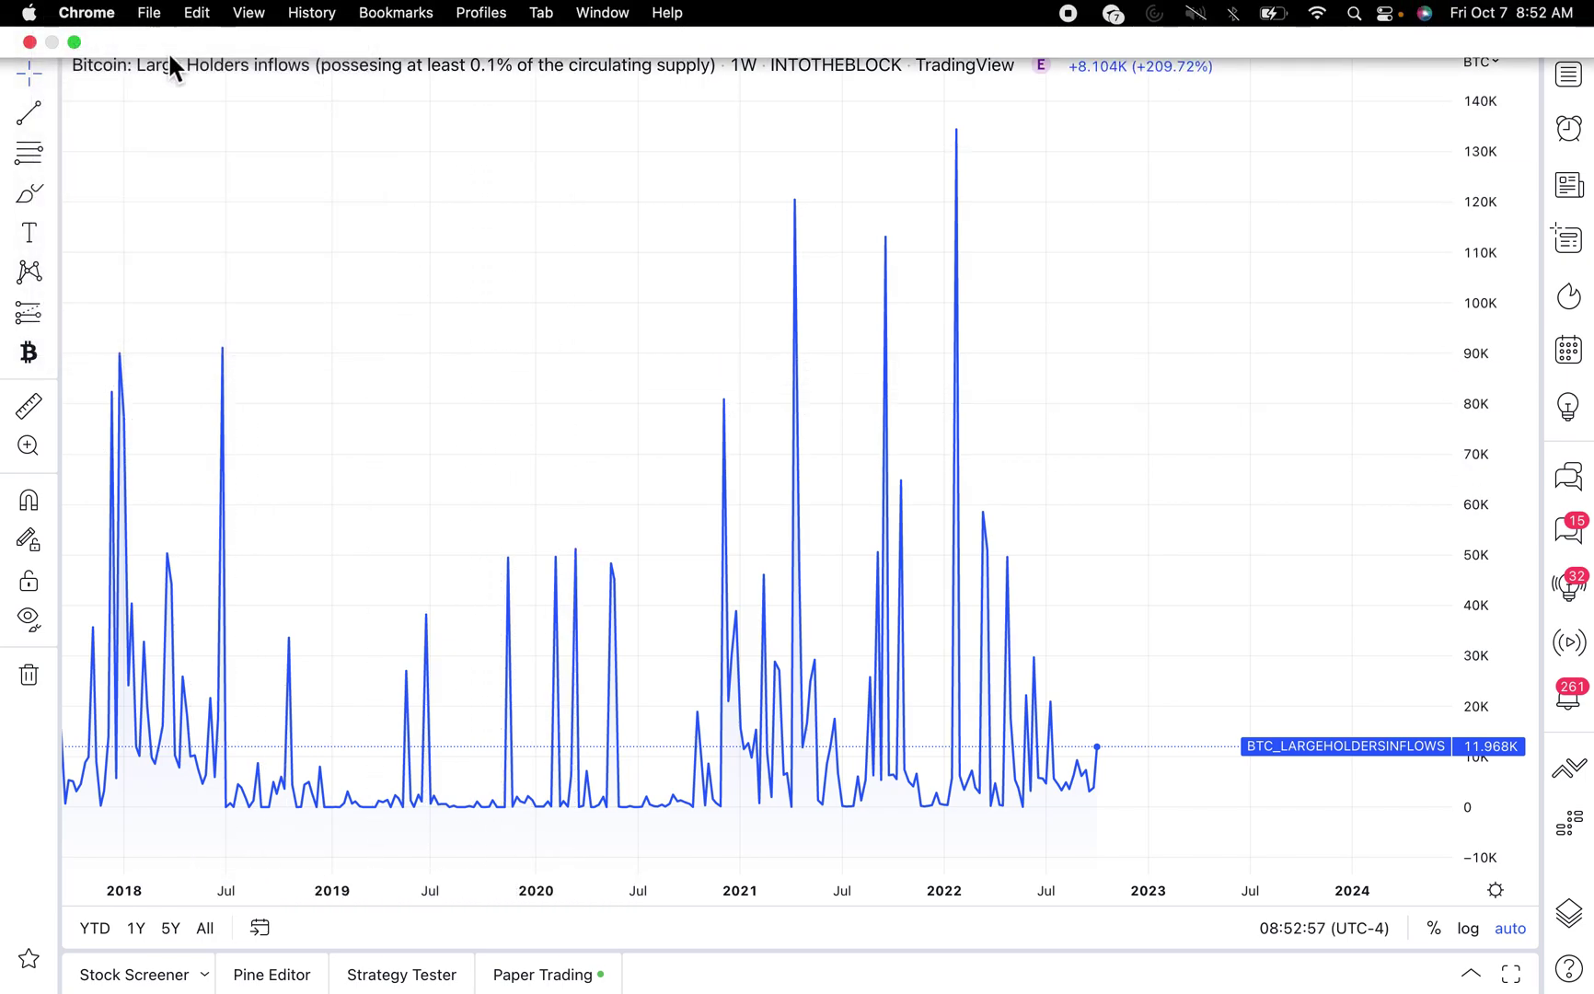
{"action": "left_click", "coordinate": [124, 23]}
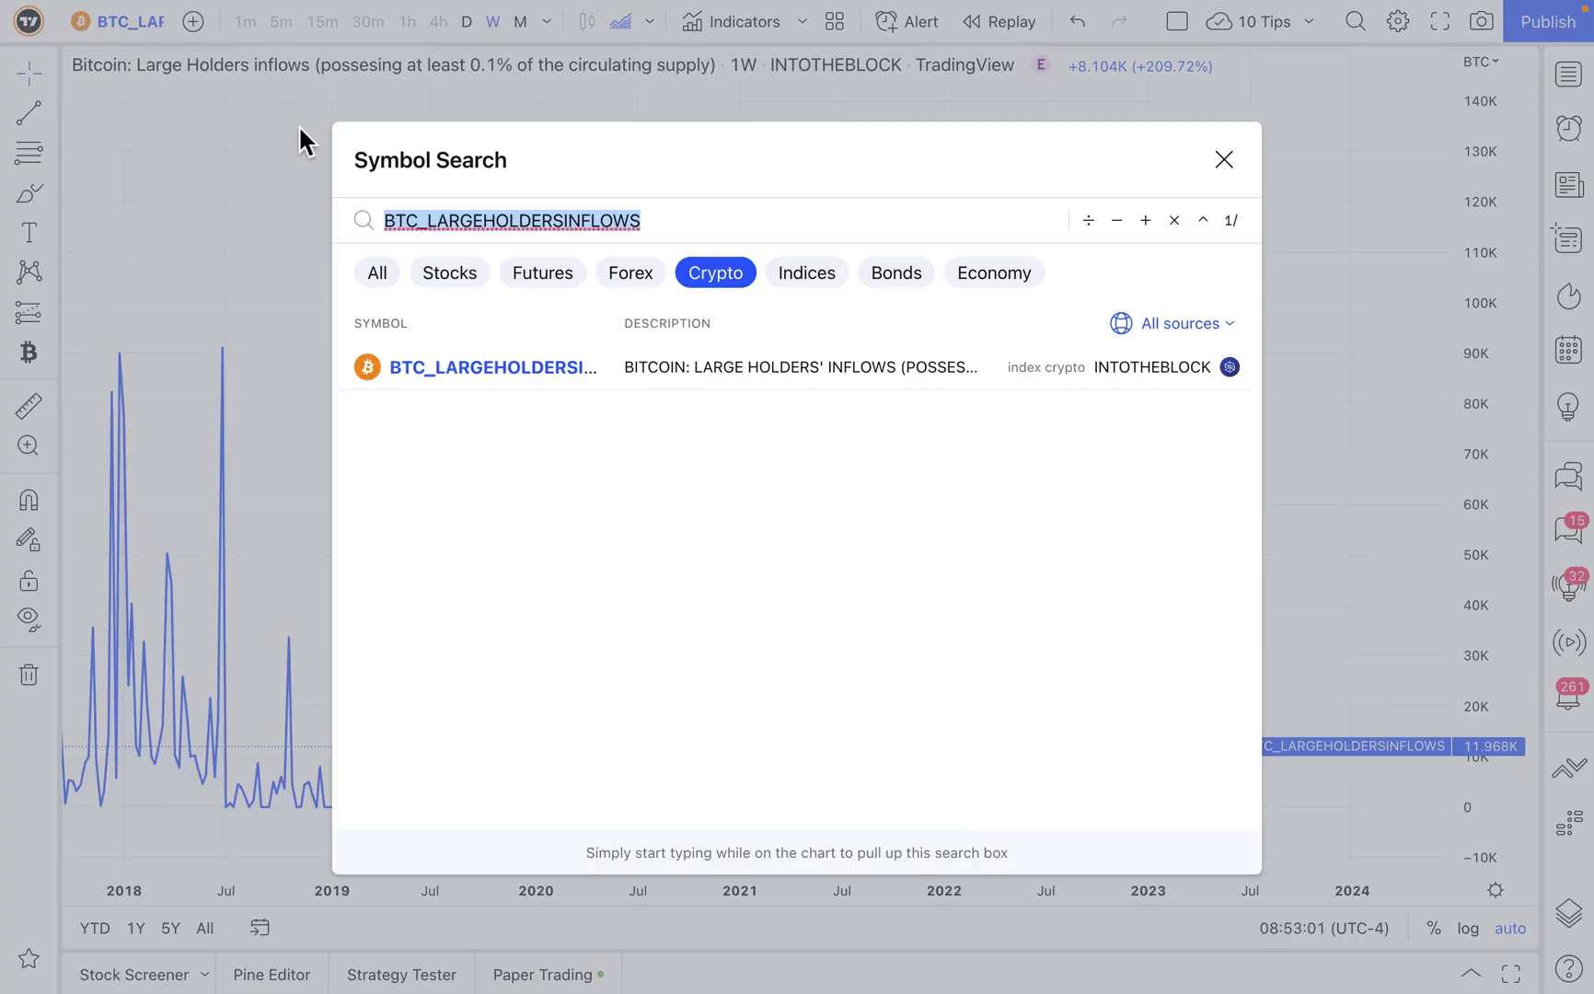
Search 'INTOTHEBLOCK:', browse its index symbols like BTC_HASHRATE and BTC_MINERRESERVES, then select the query.
{"action": "type", "text": "INTOTH"}
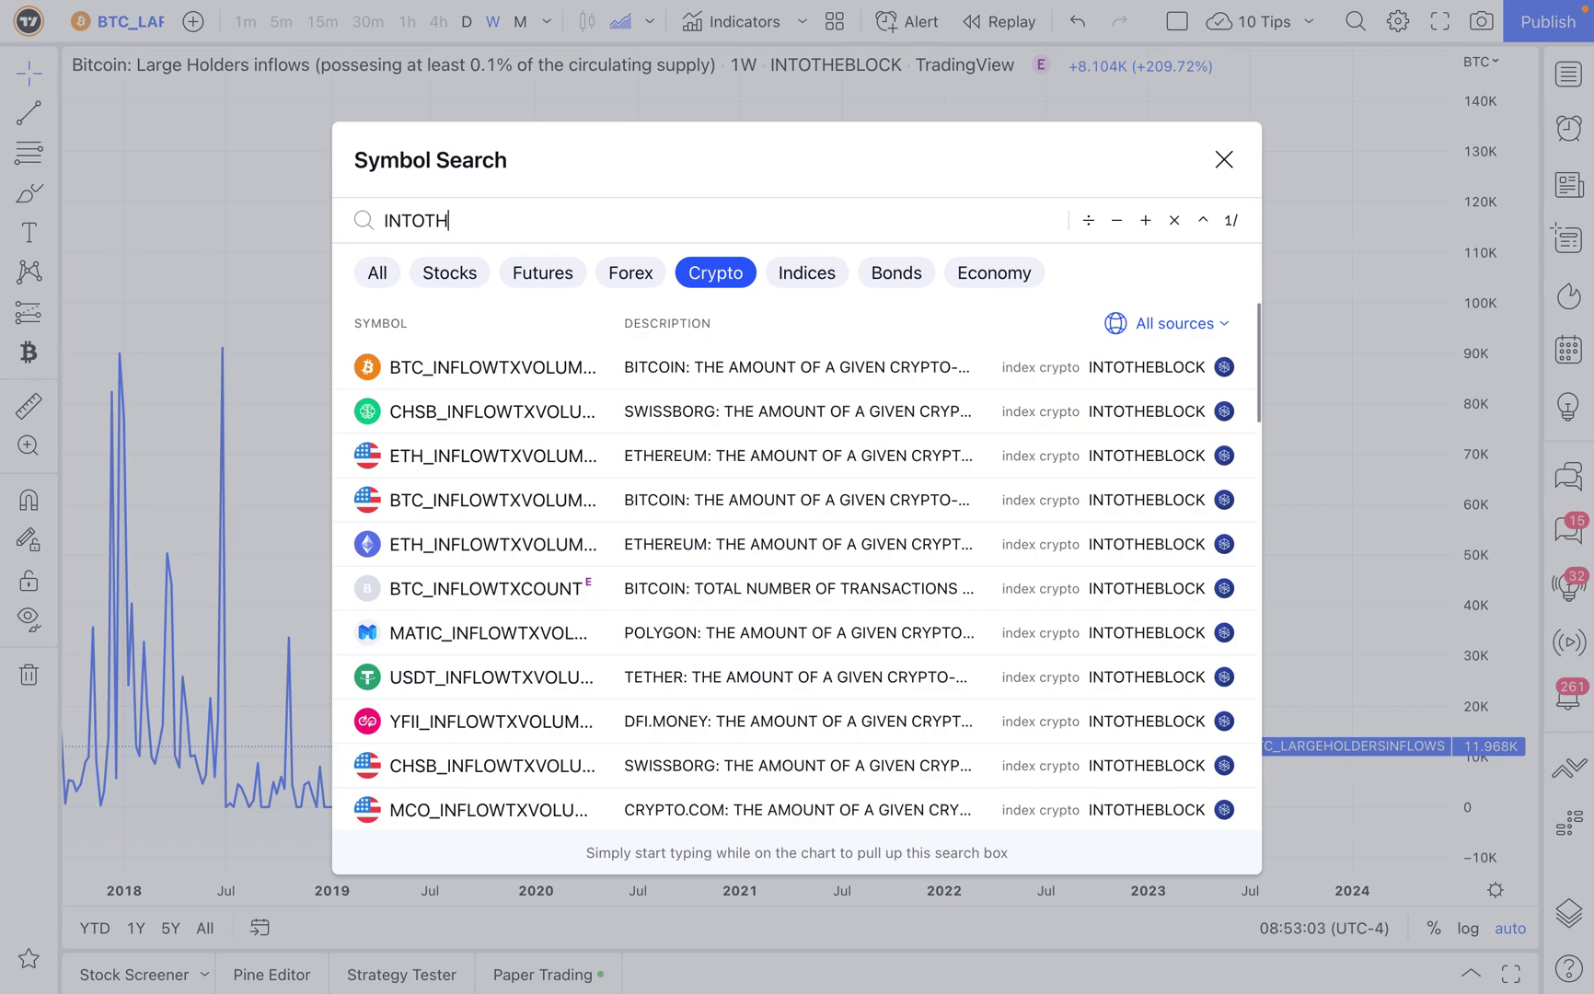
{"action": "type", "text": "EBLOCK:"}
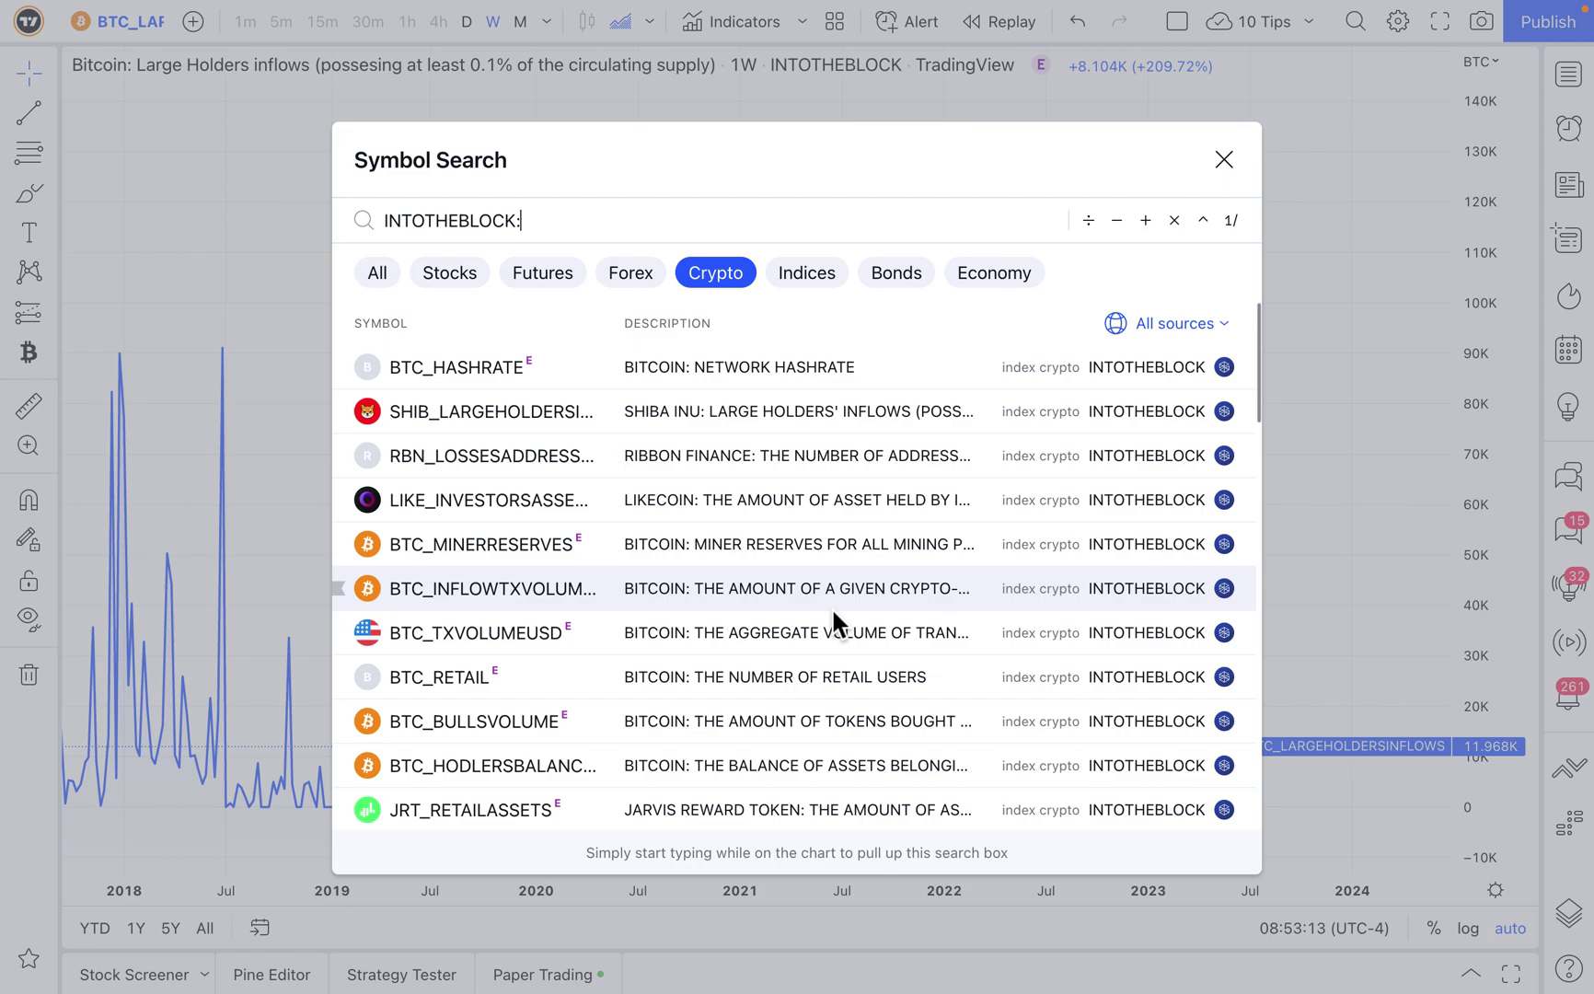
{"action": "scroll", "coordinate": [831, 606], "scroll_direction": "down", "scroll_amount": 2}
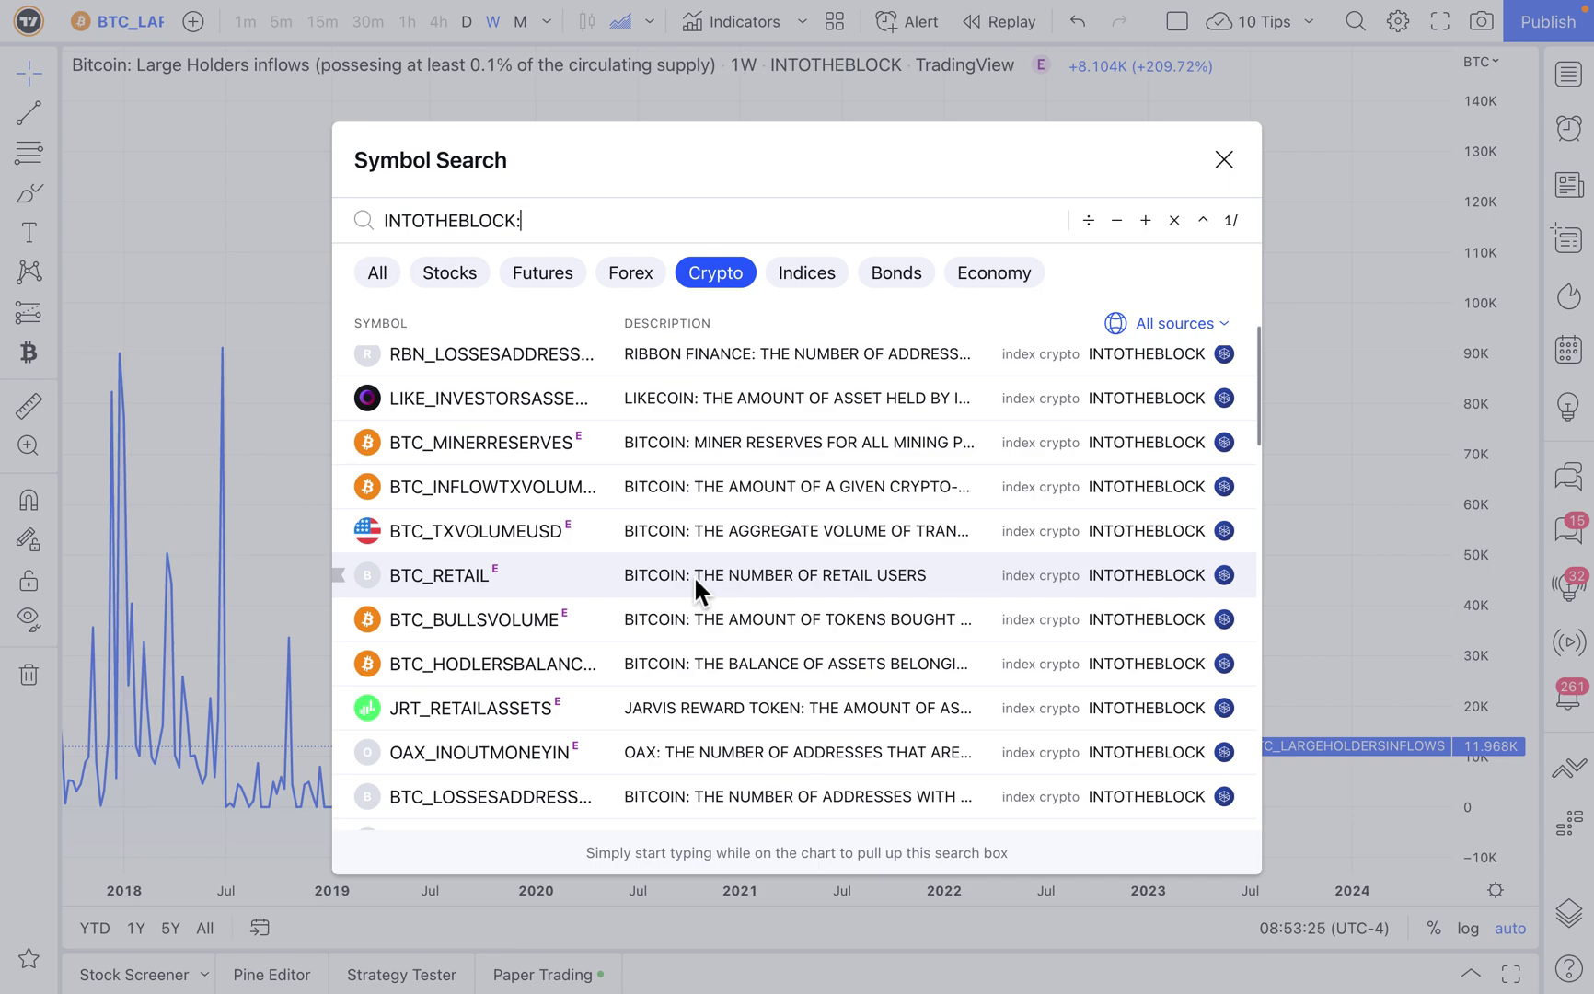
{"action": "scroll", "coordinate": [774, 576], "scroll_direction": "down", "scroll_amount": 5}
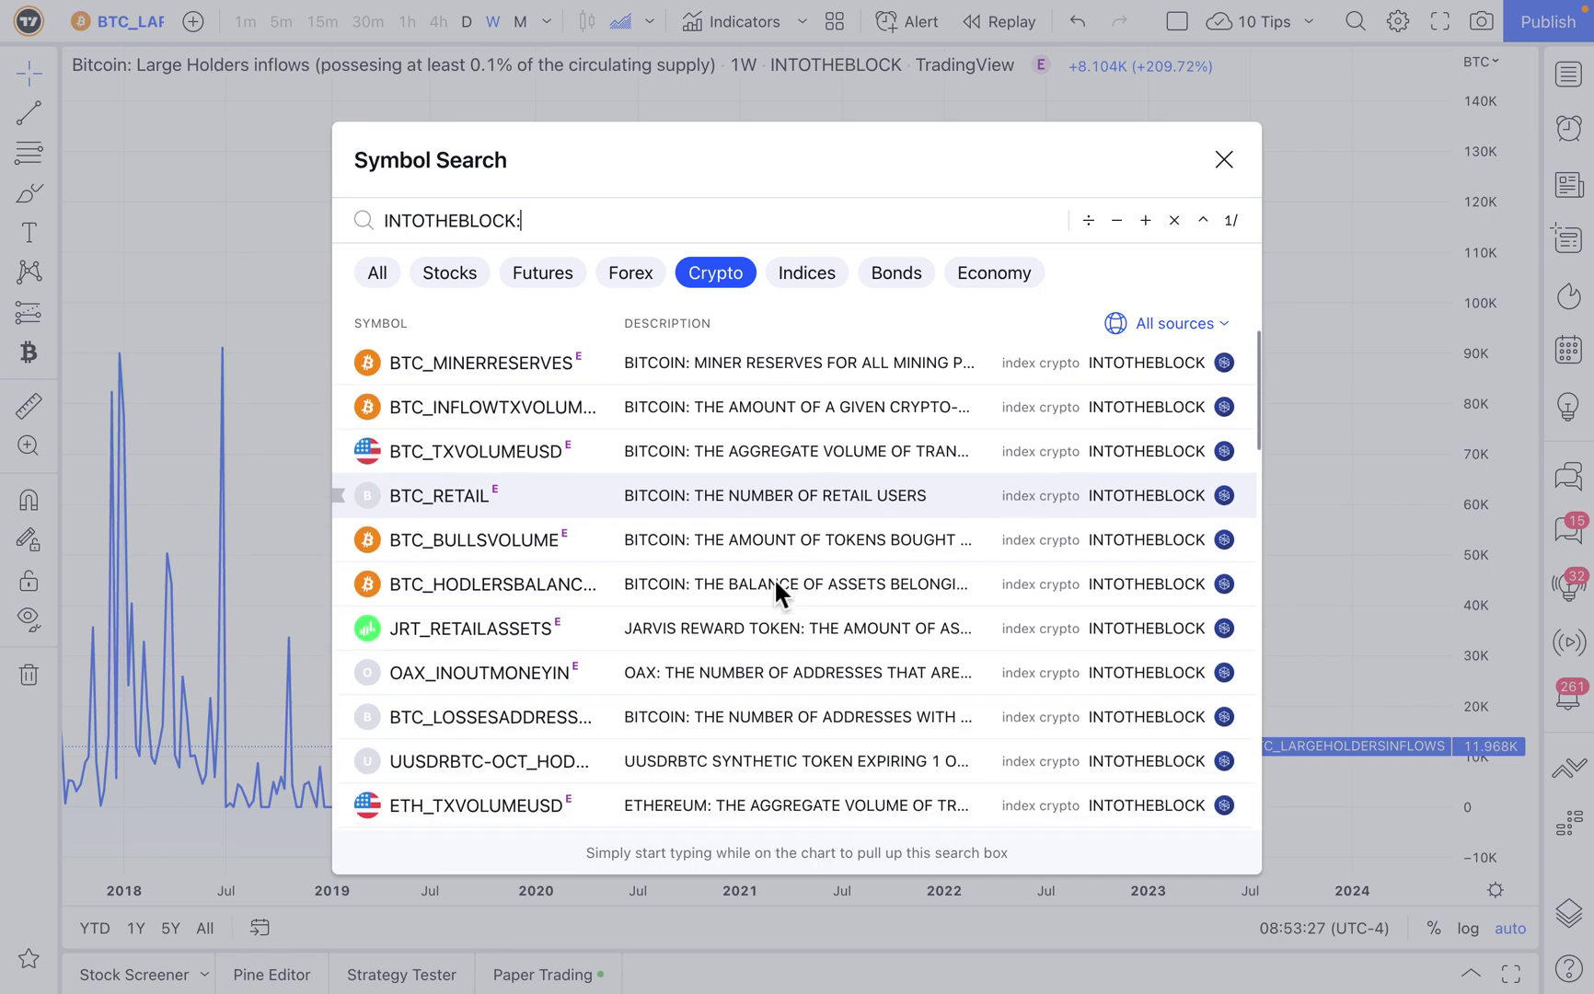
{"action": "scroll", "coordinate": [775, 576], "scroll_direction": "down", "scroll_amount": 6}
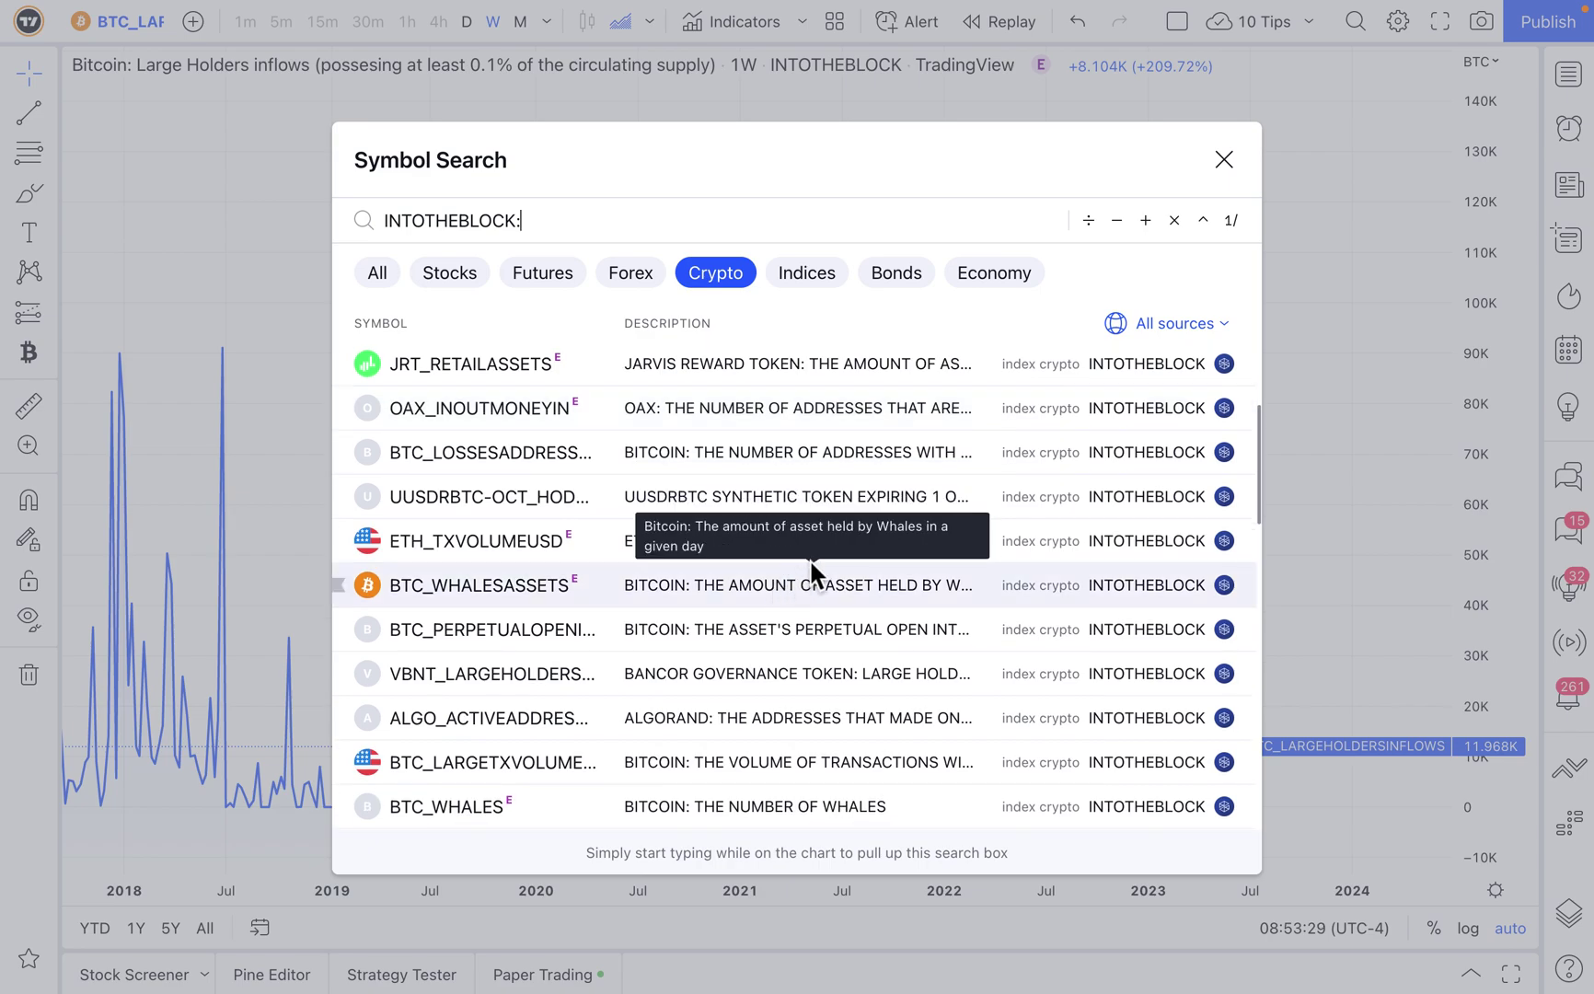
{"action": "scroll", "coordinate": [827, 557], "scroll_direction": "down", "scroll_amount": 5}
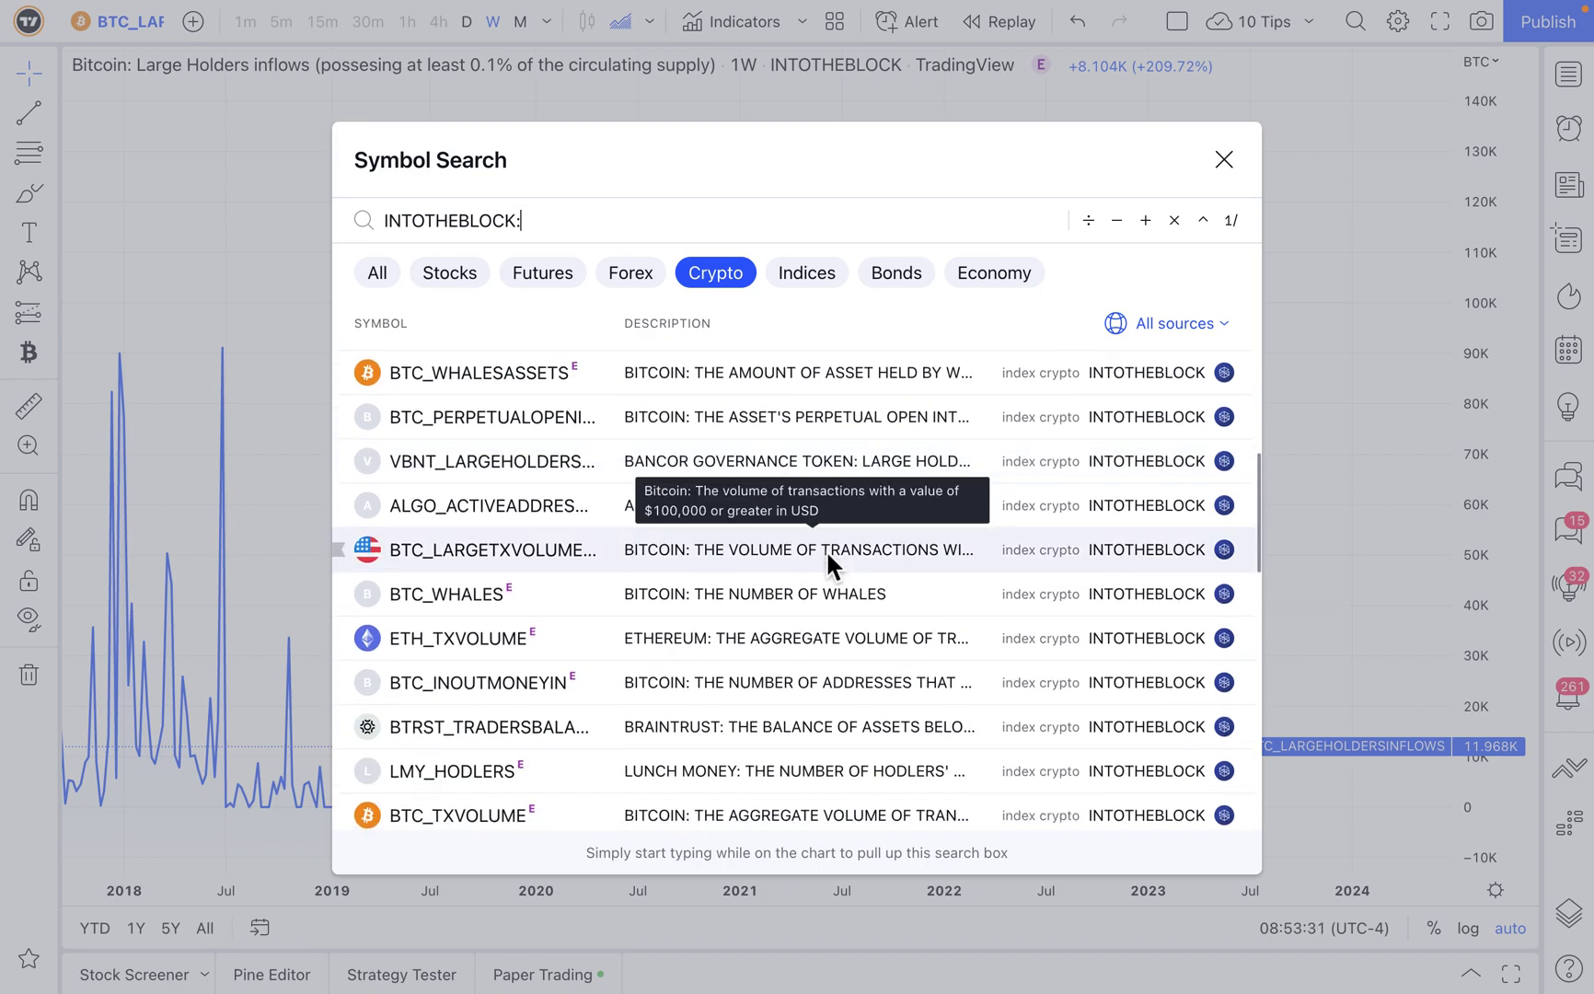
{"action": "scroll", "coordinate": [818, 632], "scroll_direction": "down", "scroll_amount": 5}
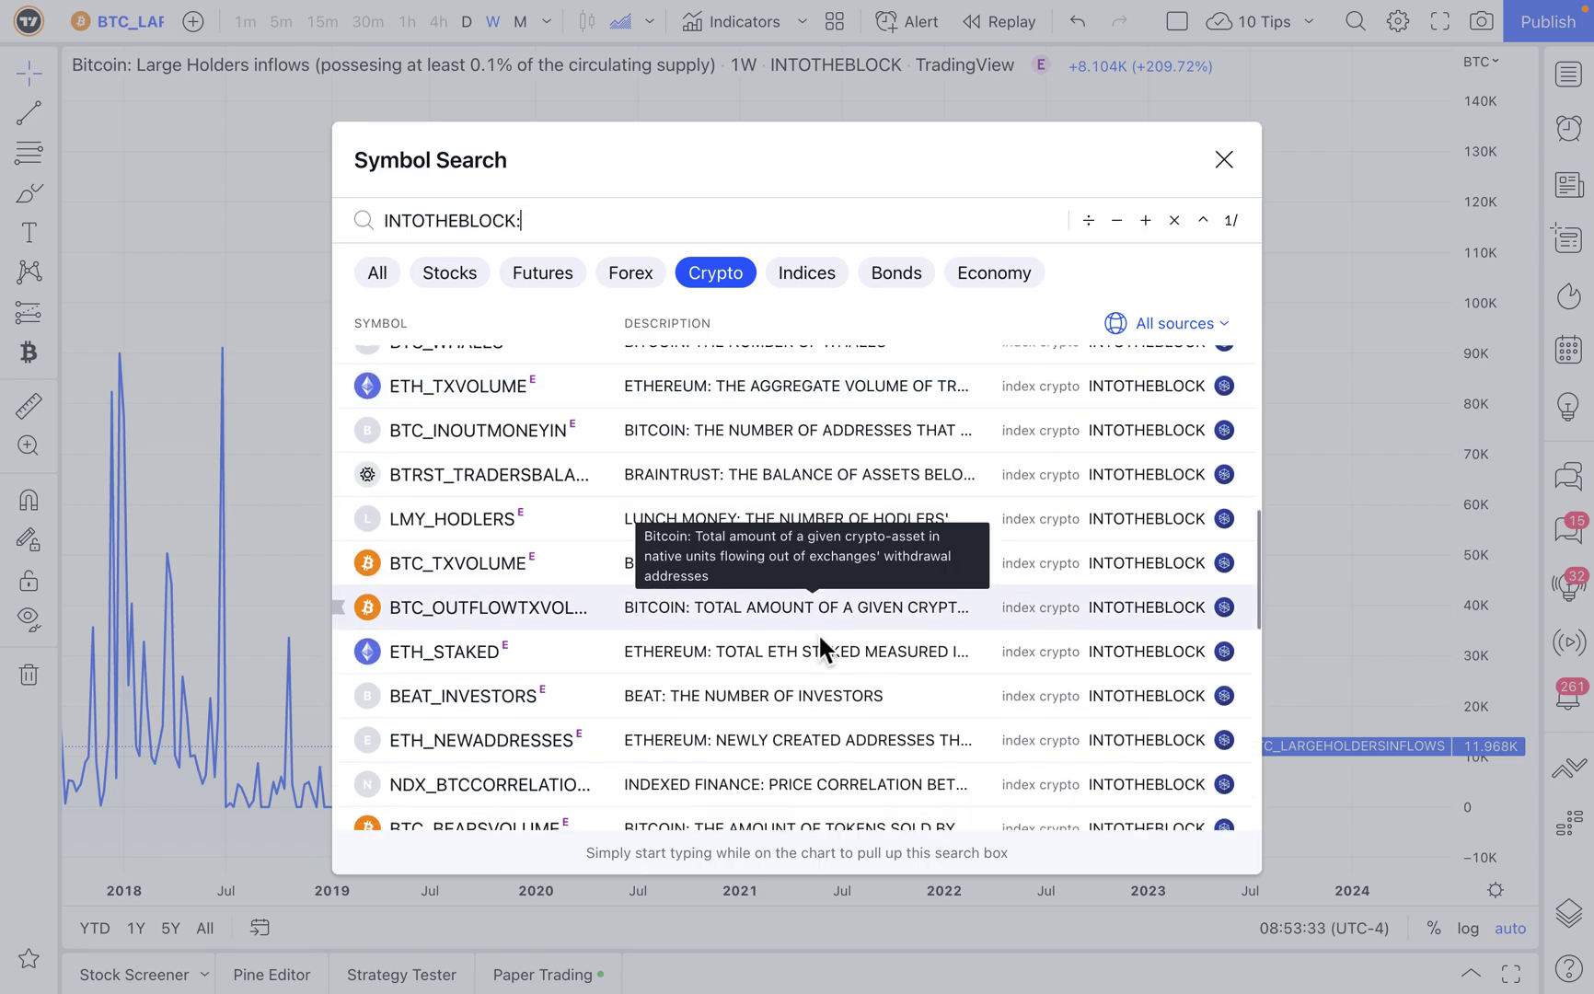
{"action": "scroll", "coordinate": [818, 632], "scroll_direction": "down", "scroll_amount": 6}
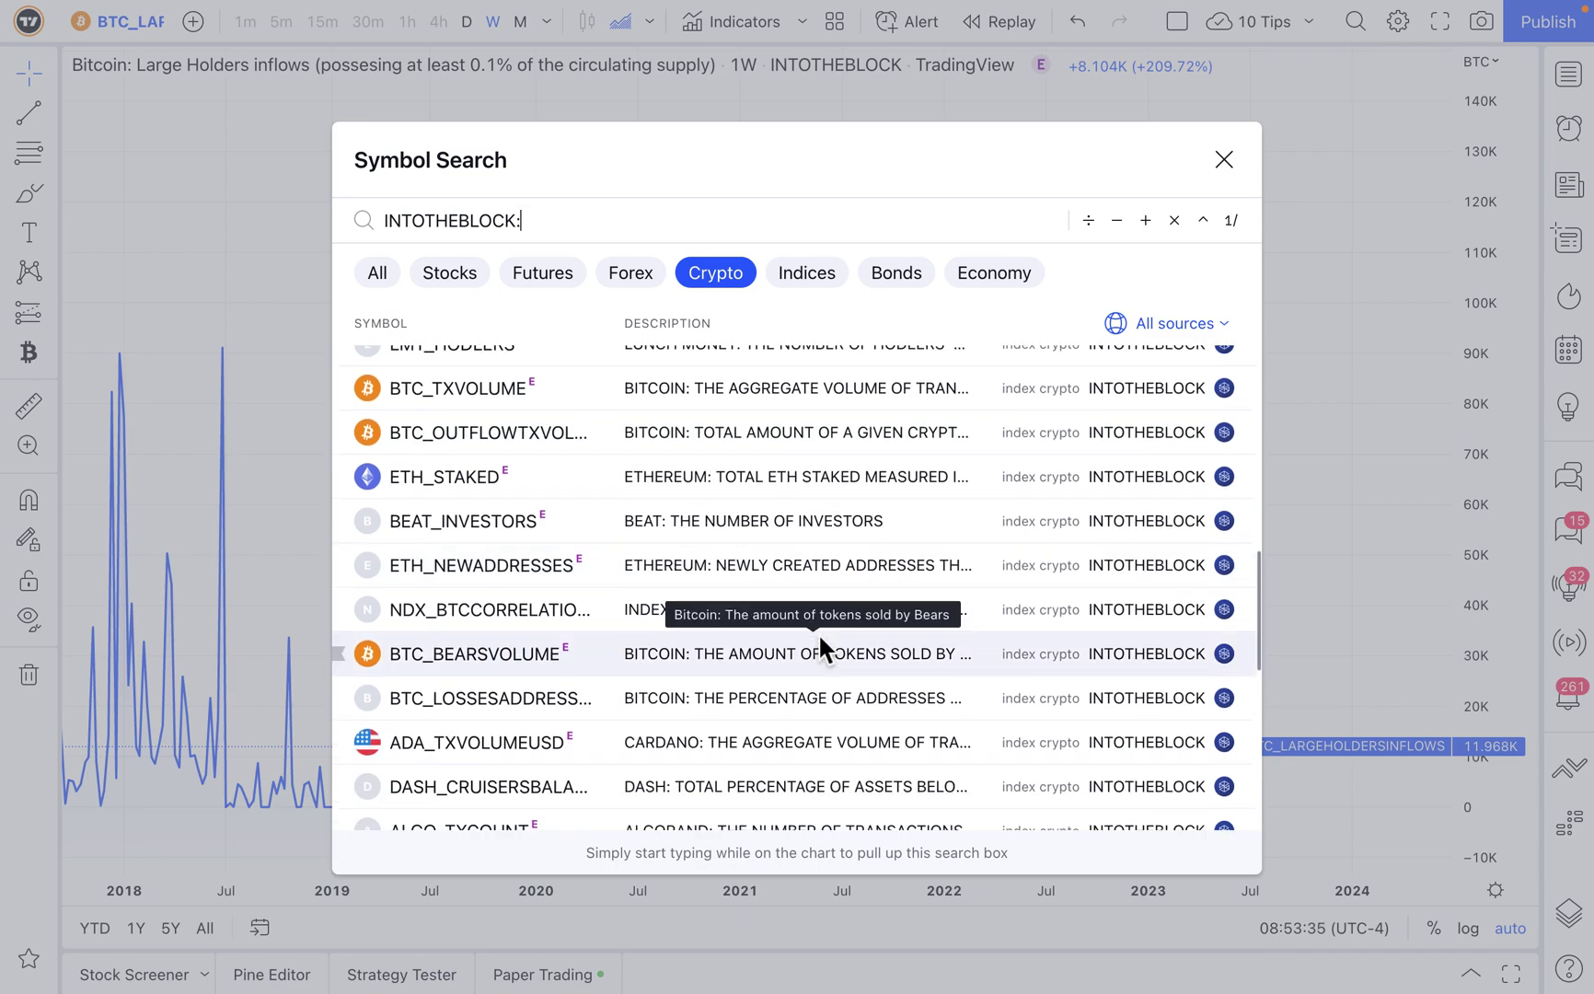
{"action": "scroll", "coordinate": [818, 632], "scroll_direction": "down", "scroll_amount": 4}
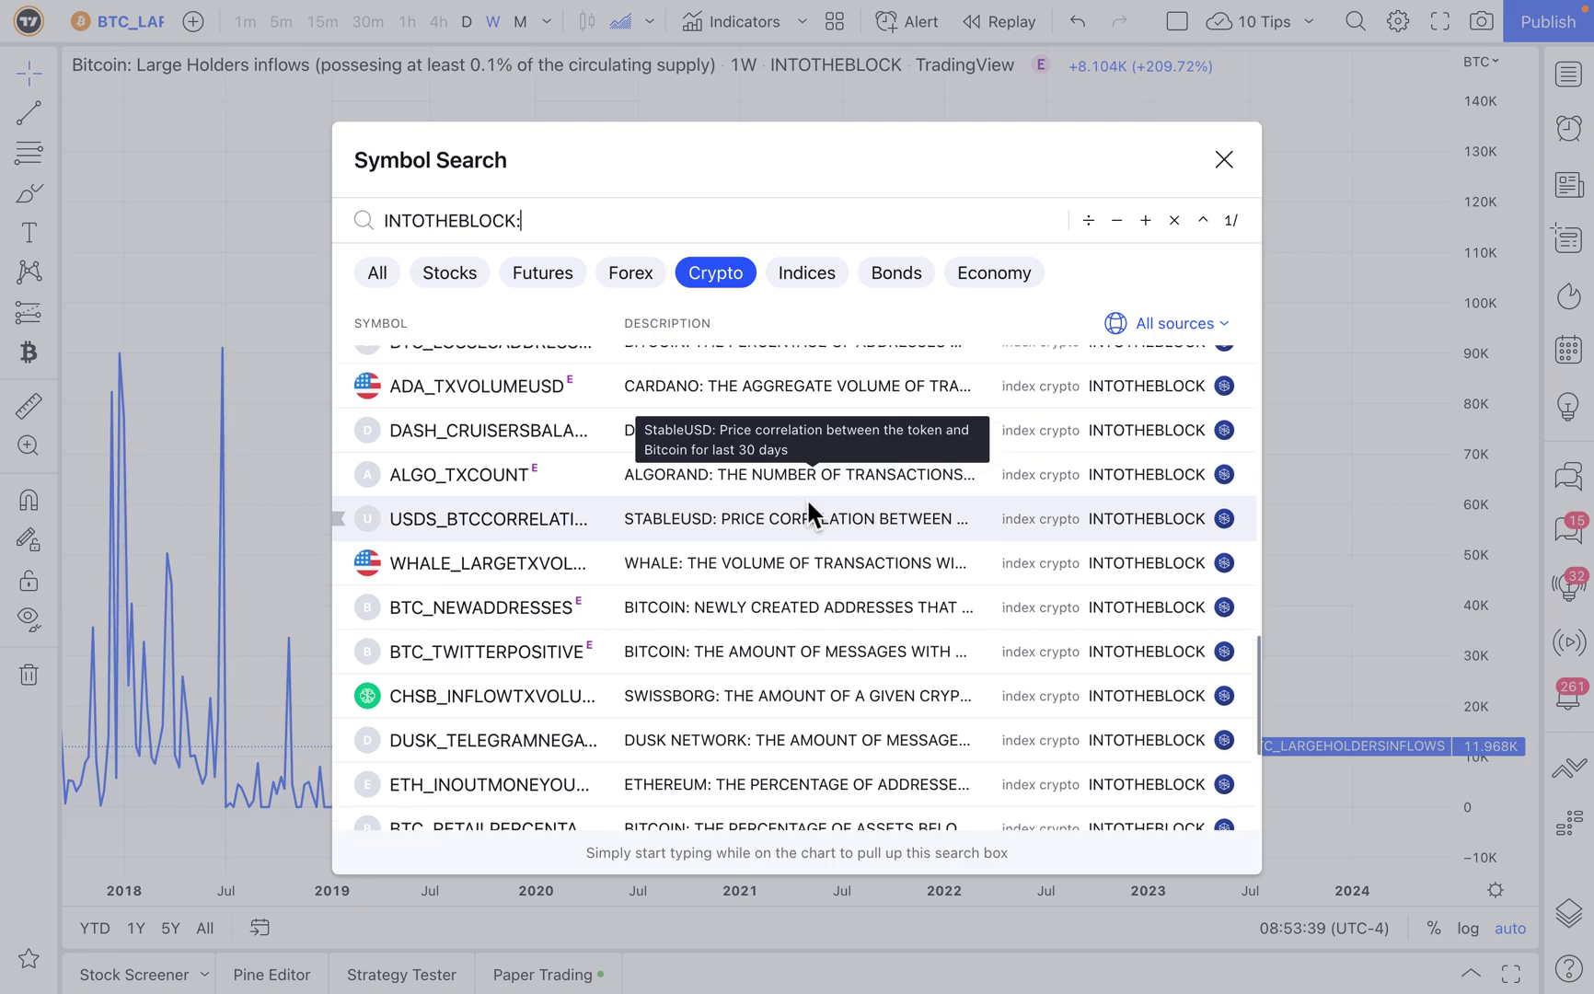
{"action": "scroll", "coordinate": [805, 497], "scroll_direction": "up", "scroll_amount": 6}
{"action": "scroll", "coordinate": [805, 497], "scroll_direction": "up", "scroll_amount": 6}
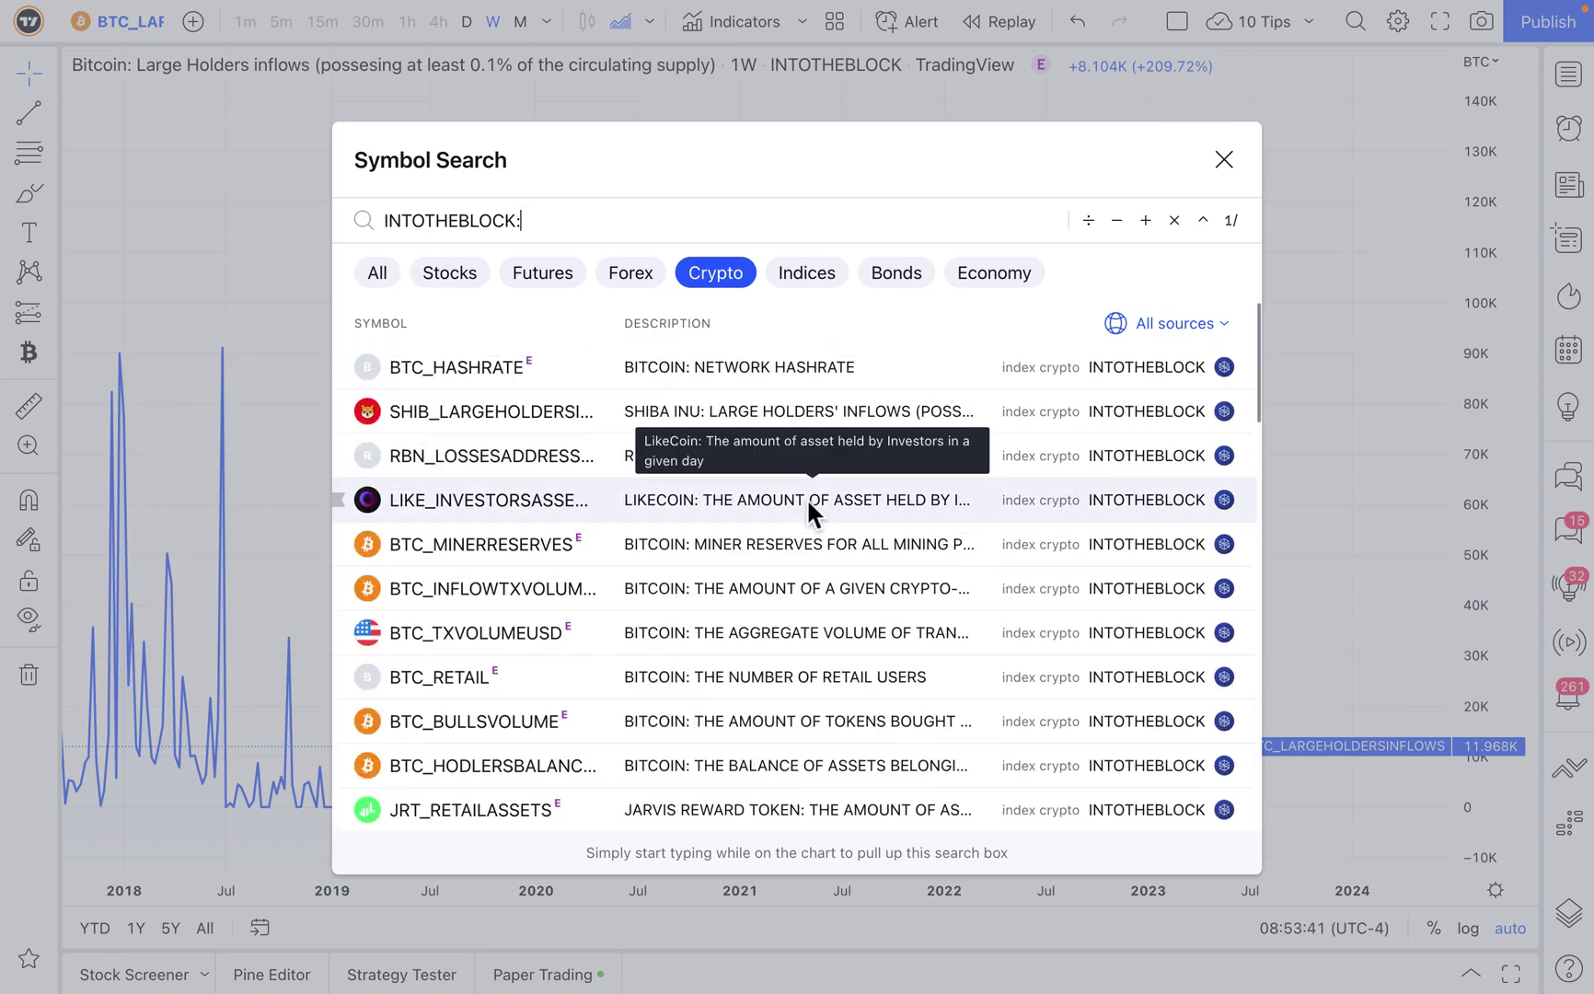
{"action": "left_click_drag", "start_coordinate": [549, 228], "coordinate": [387, 223]}
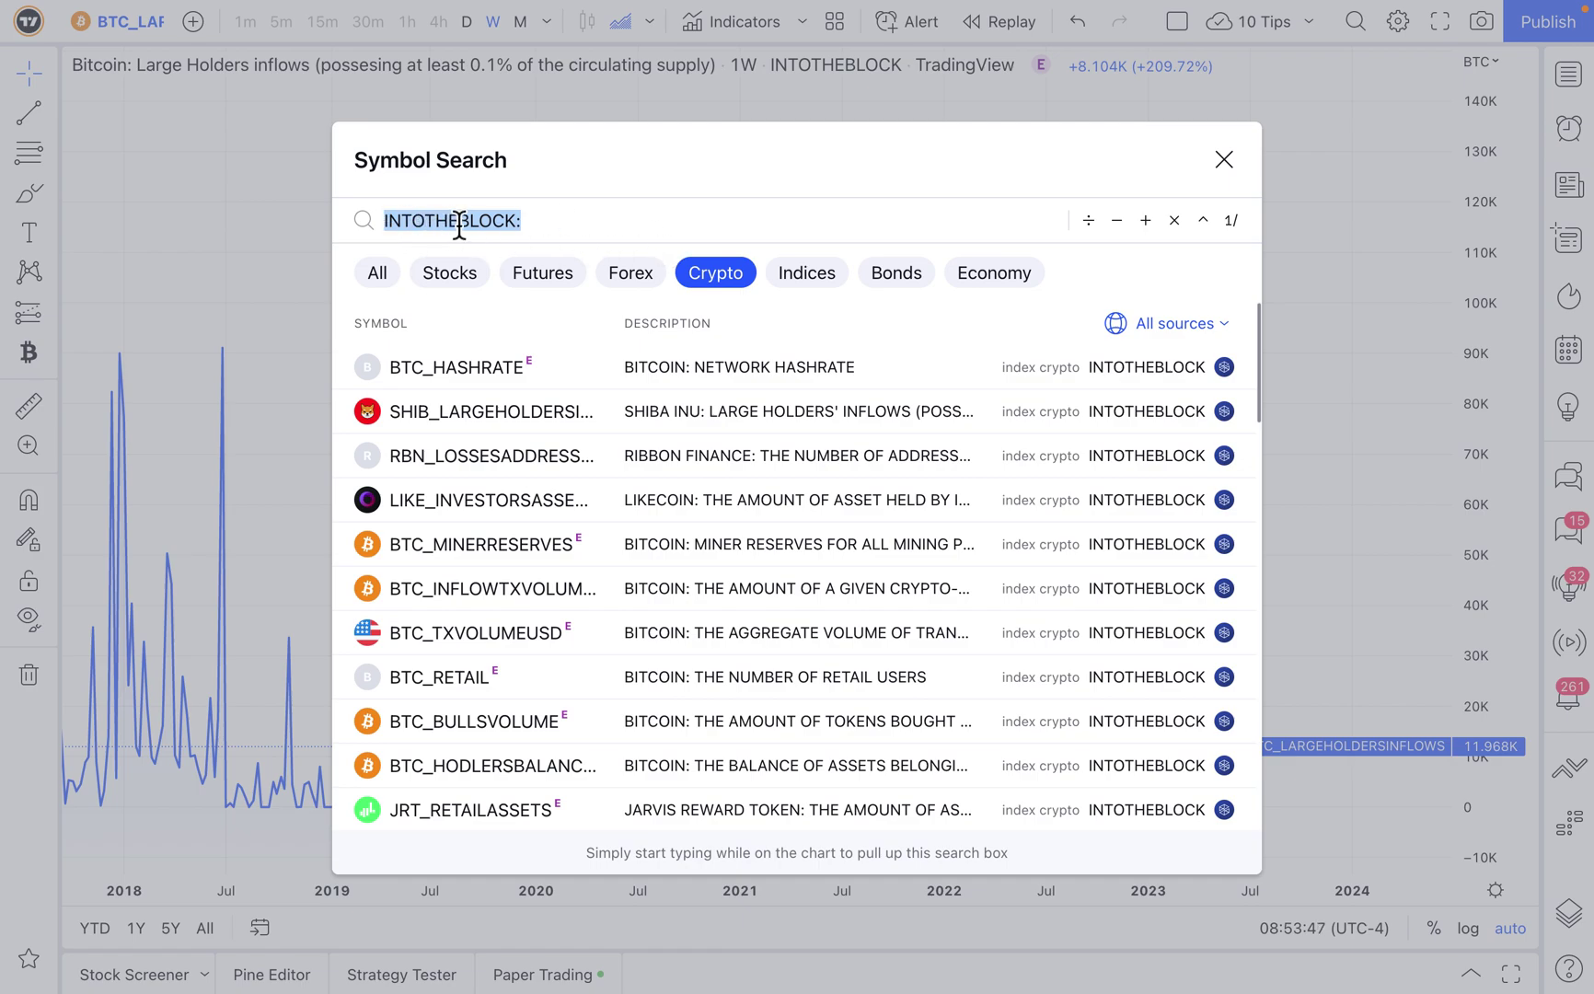
Close the search and draw a short freehand brush stroke near the chart top.
{"action": "left_click", "coordinate": [1230, 167]}
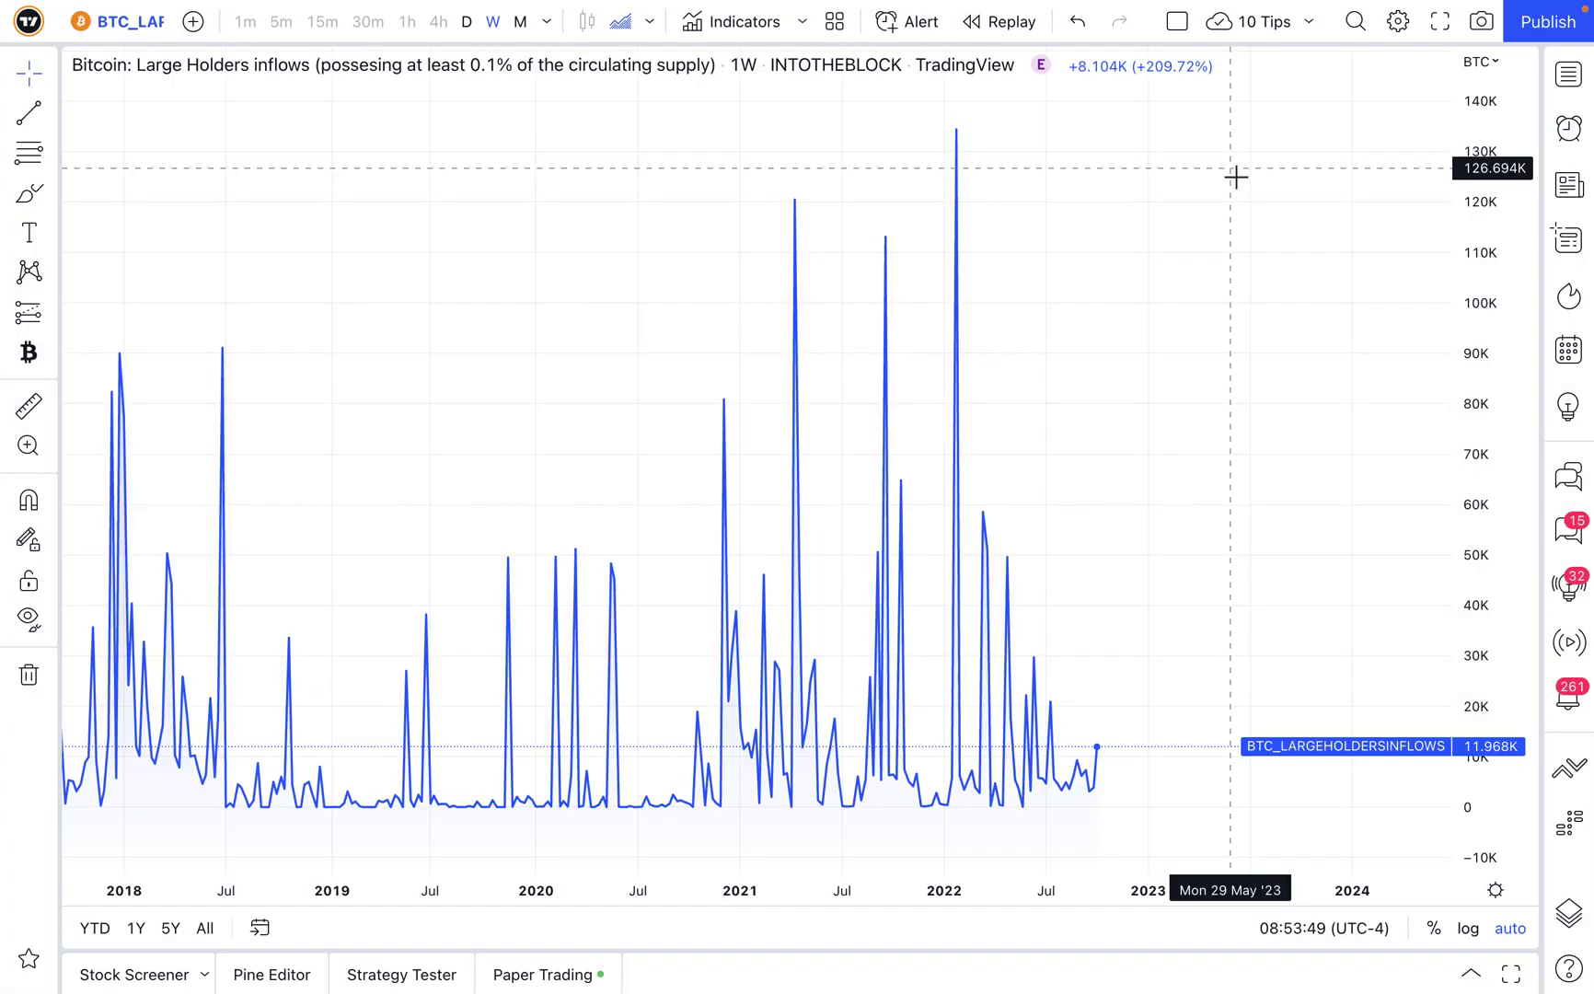
{"action": "left_click", "coordinate": [26, 197]}
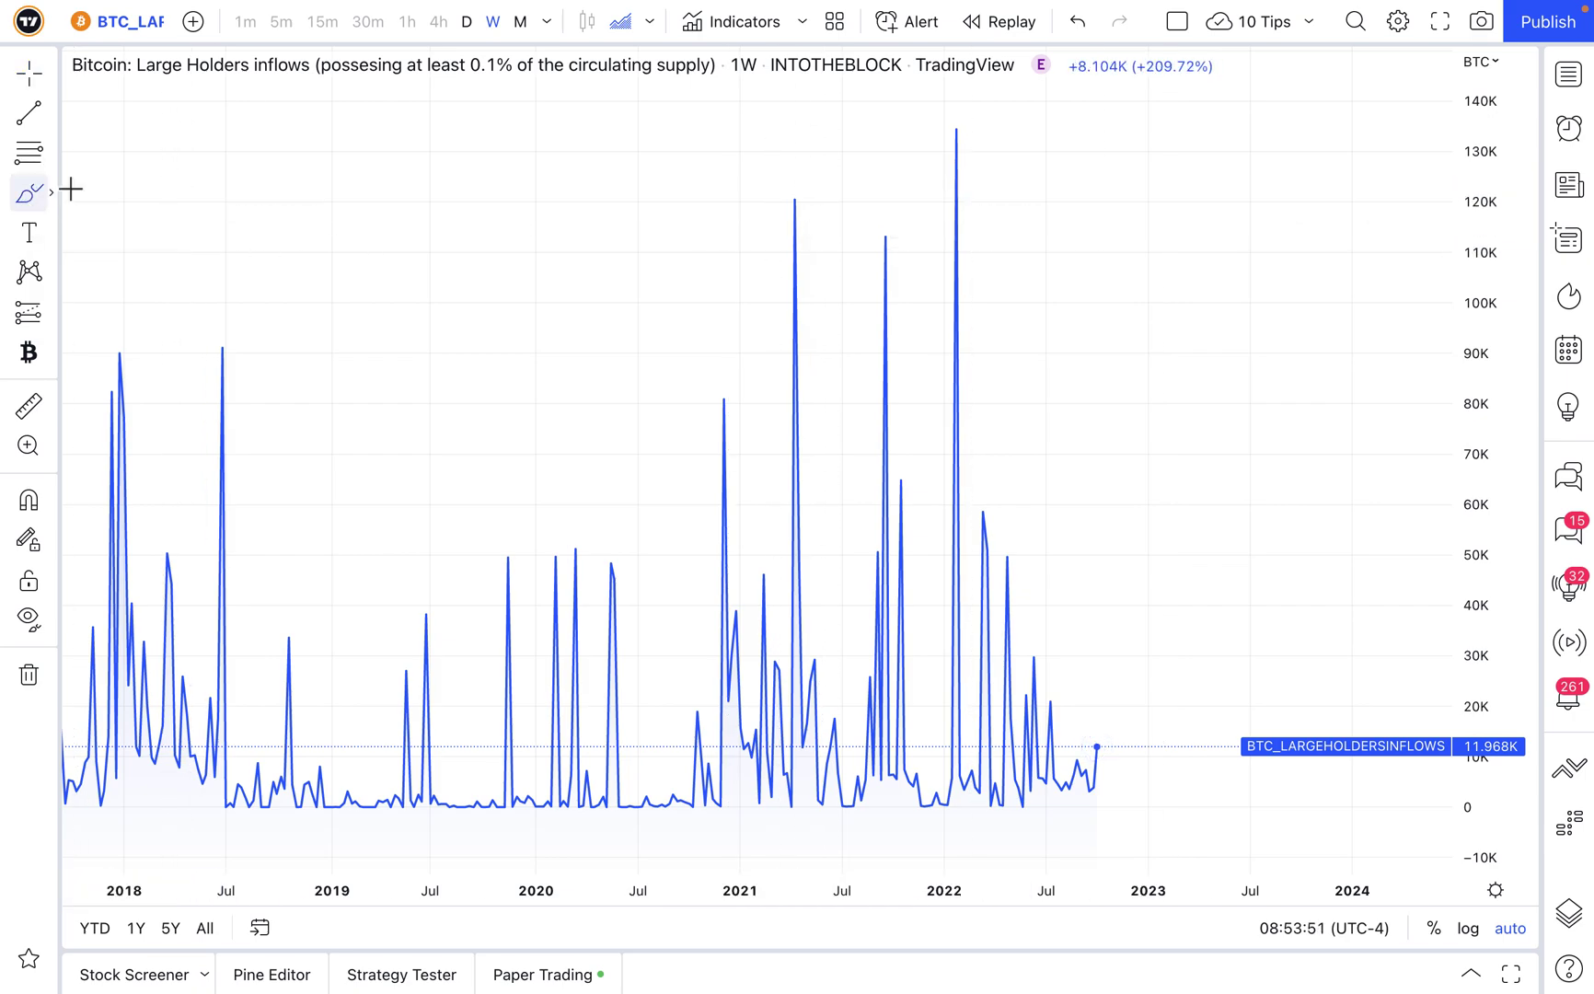
{"action": "mouse_move", "coordinate": [823, 92]}
{"action": "left_mouse_down"}
{"action": "mouse_move", "coordinate": [911, 99]}
{"action": "mouse_move", "coordinate": [760, 85]}
{"action": "left_mouse_up"}
Make the brush stroke red, delete it, and bring back Symbol Search.
{"action": "left_click", "coordinate": [194, 133]}
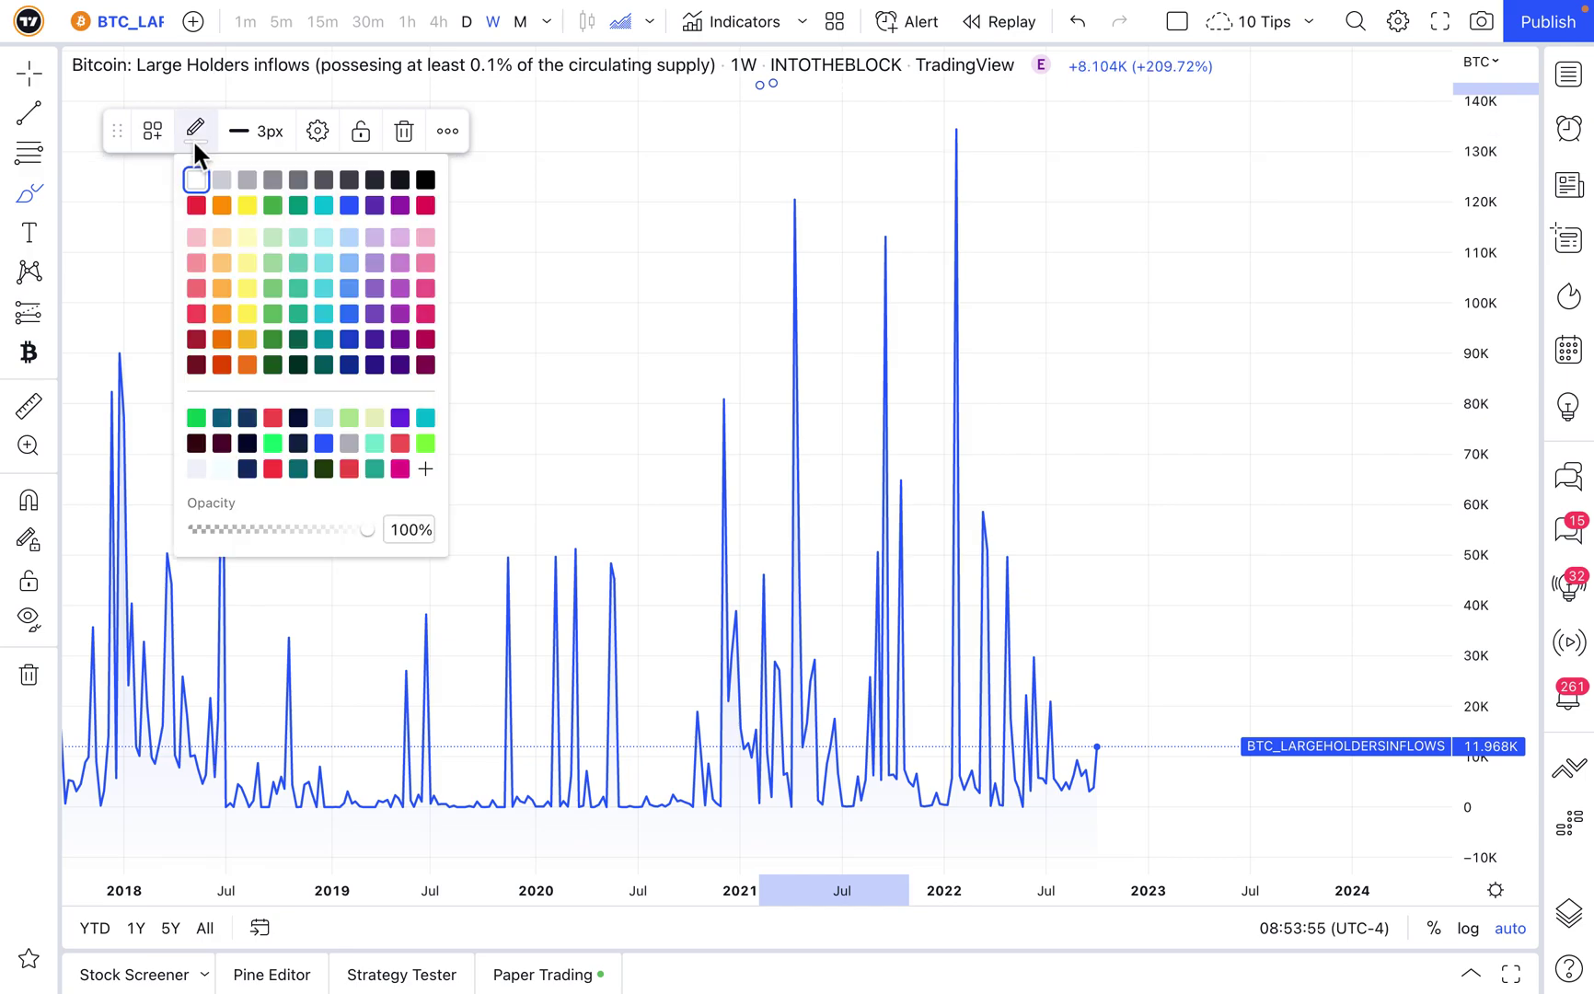
{"action": "left_click", "coordinate": [191, 206]}
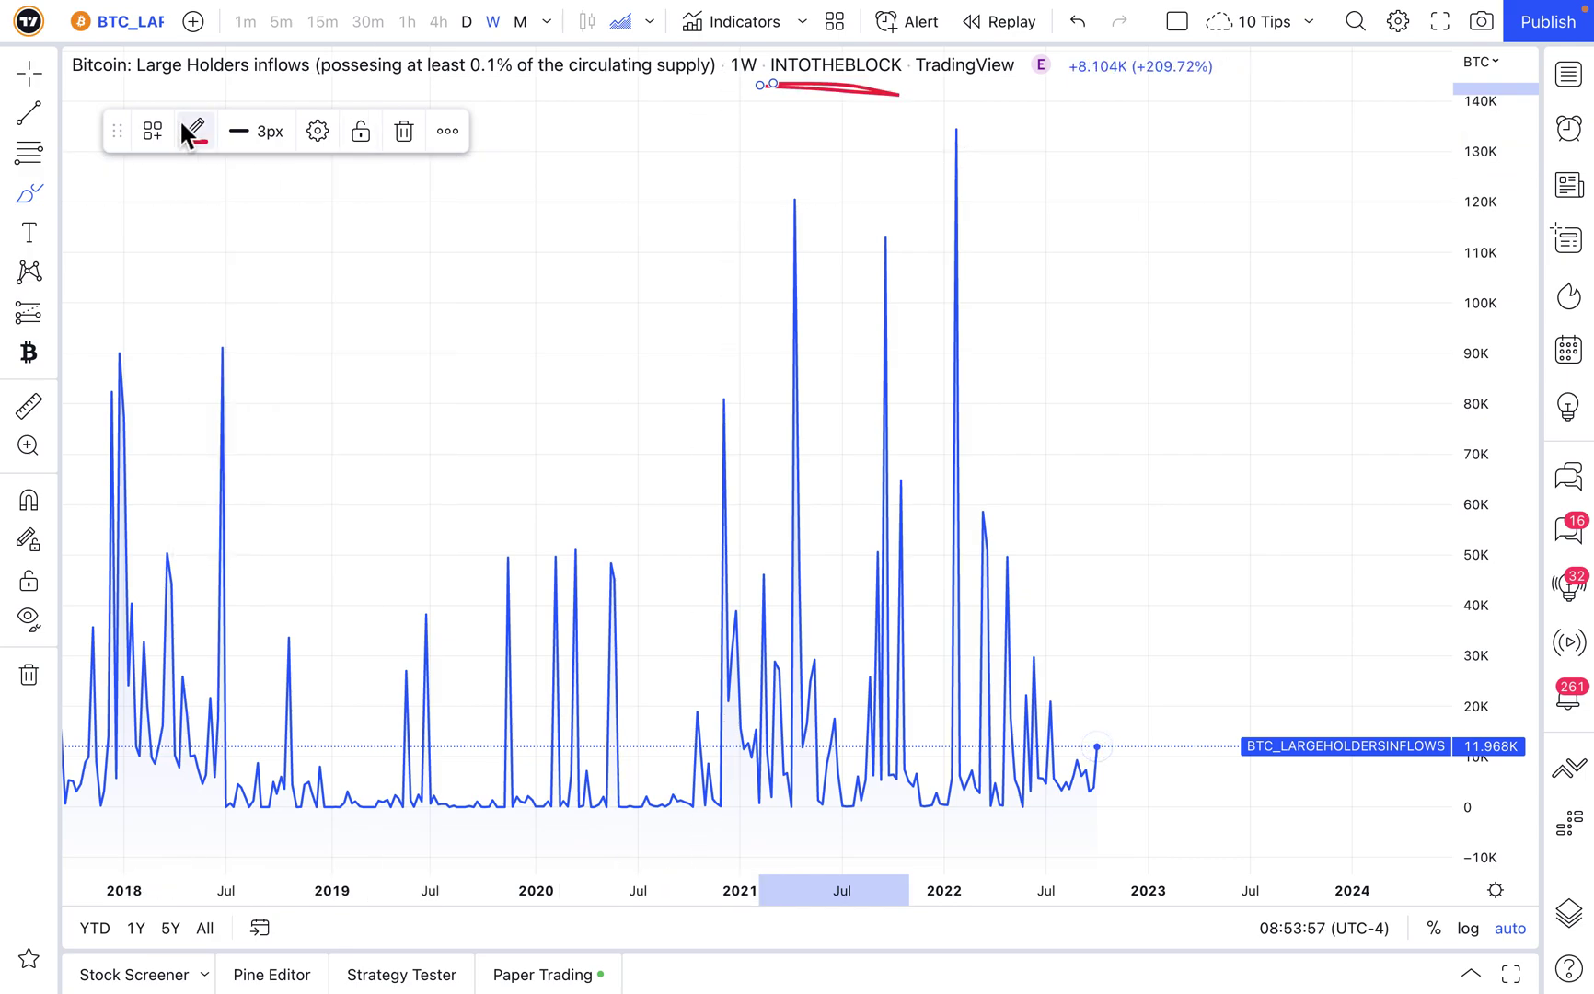
{"action": "key", "text": "Delete"}
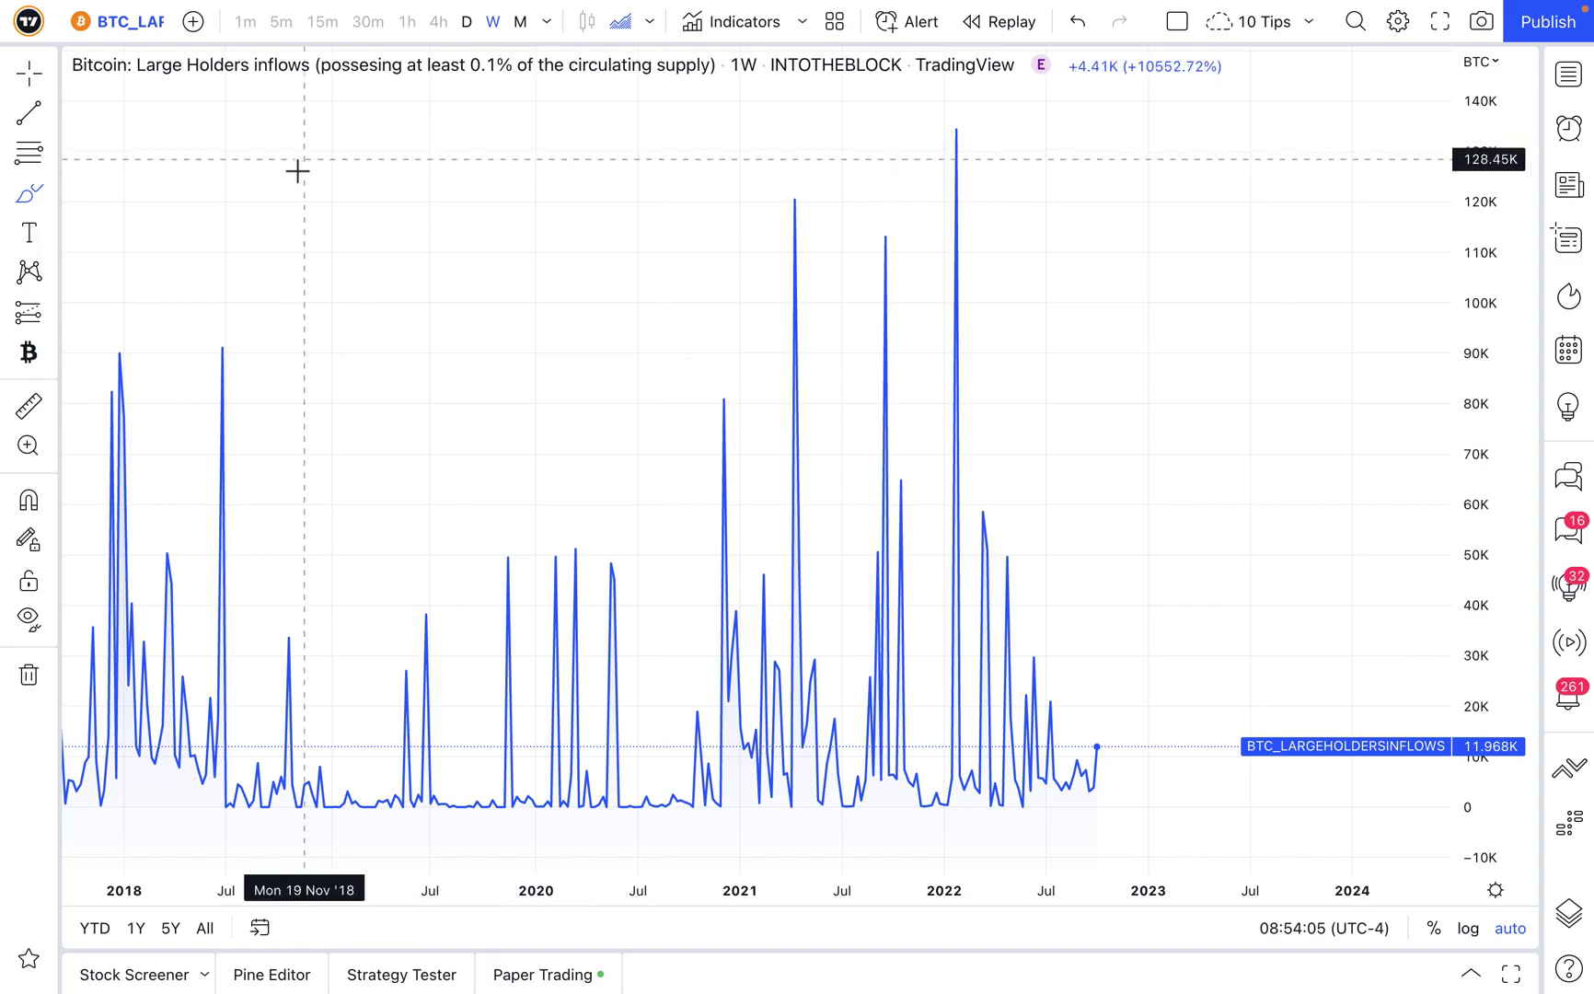
{"action": "left_click", "coordinate": [121, 24]}
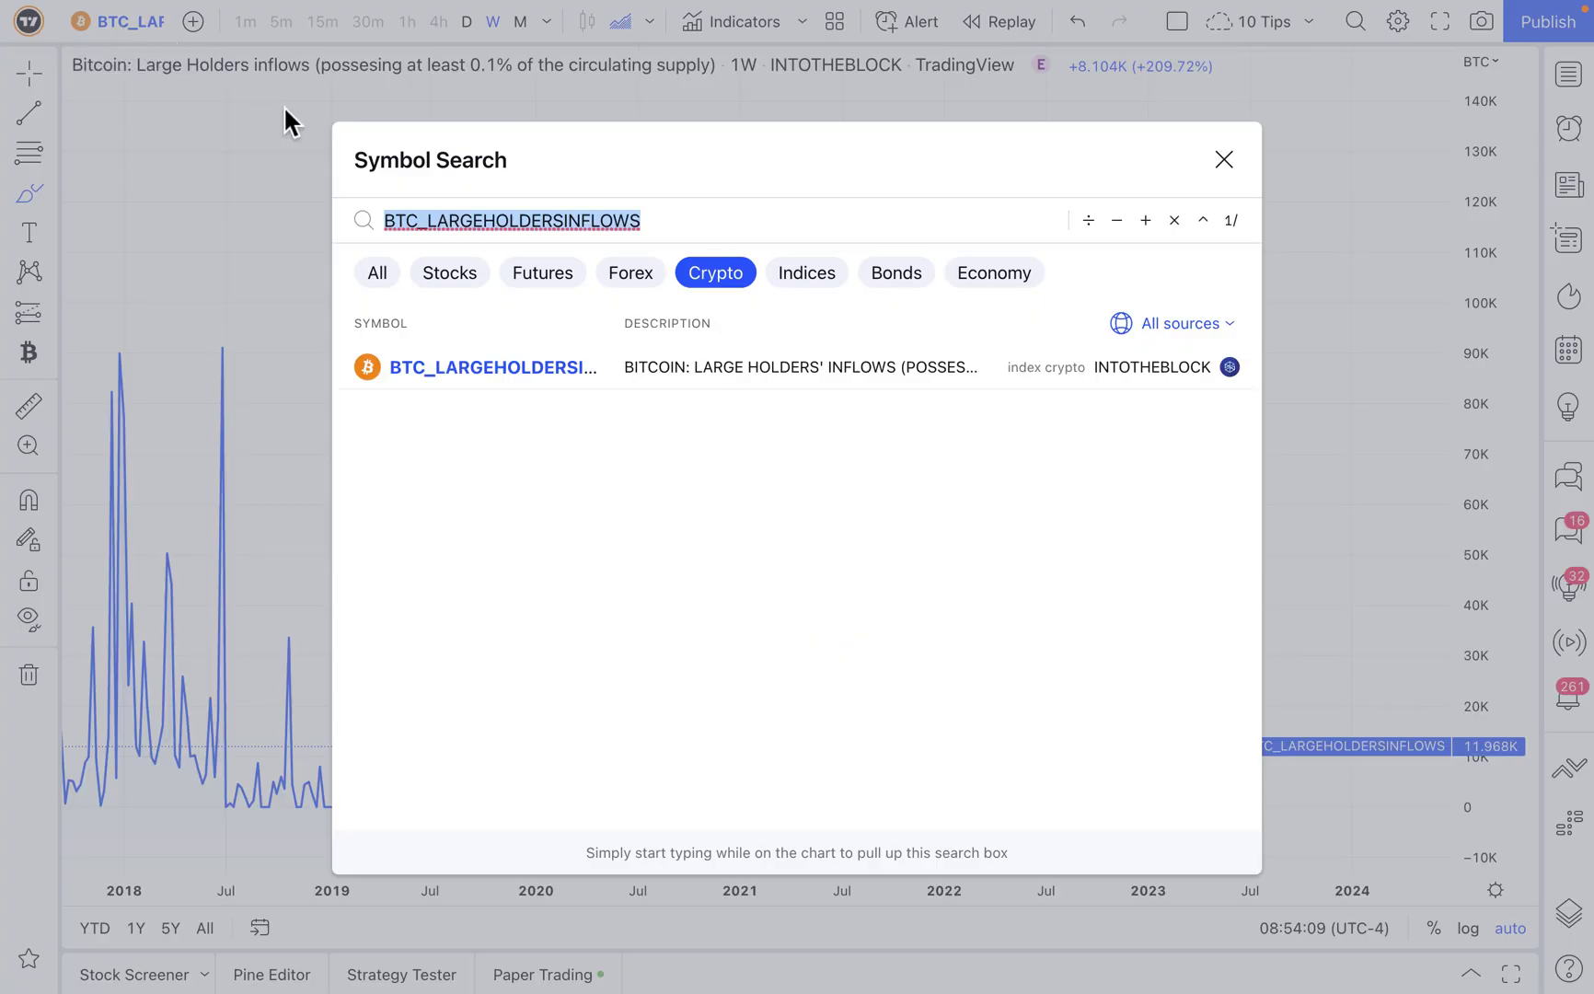
{"action": "type", "text": "INTOTHE"}
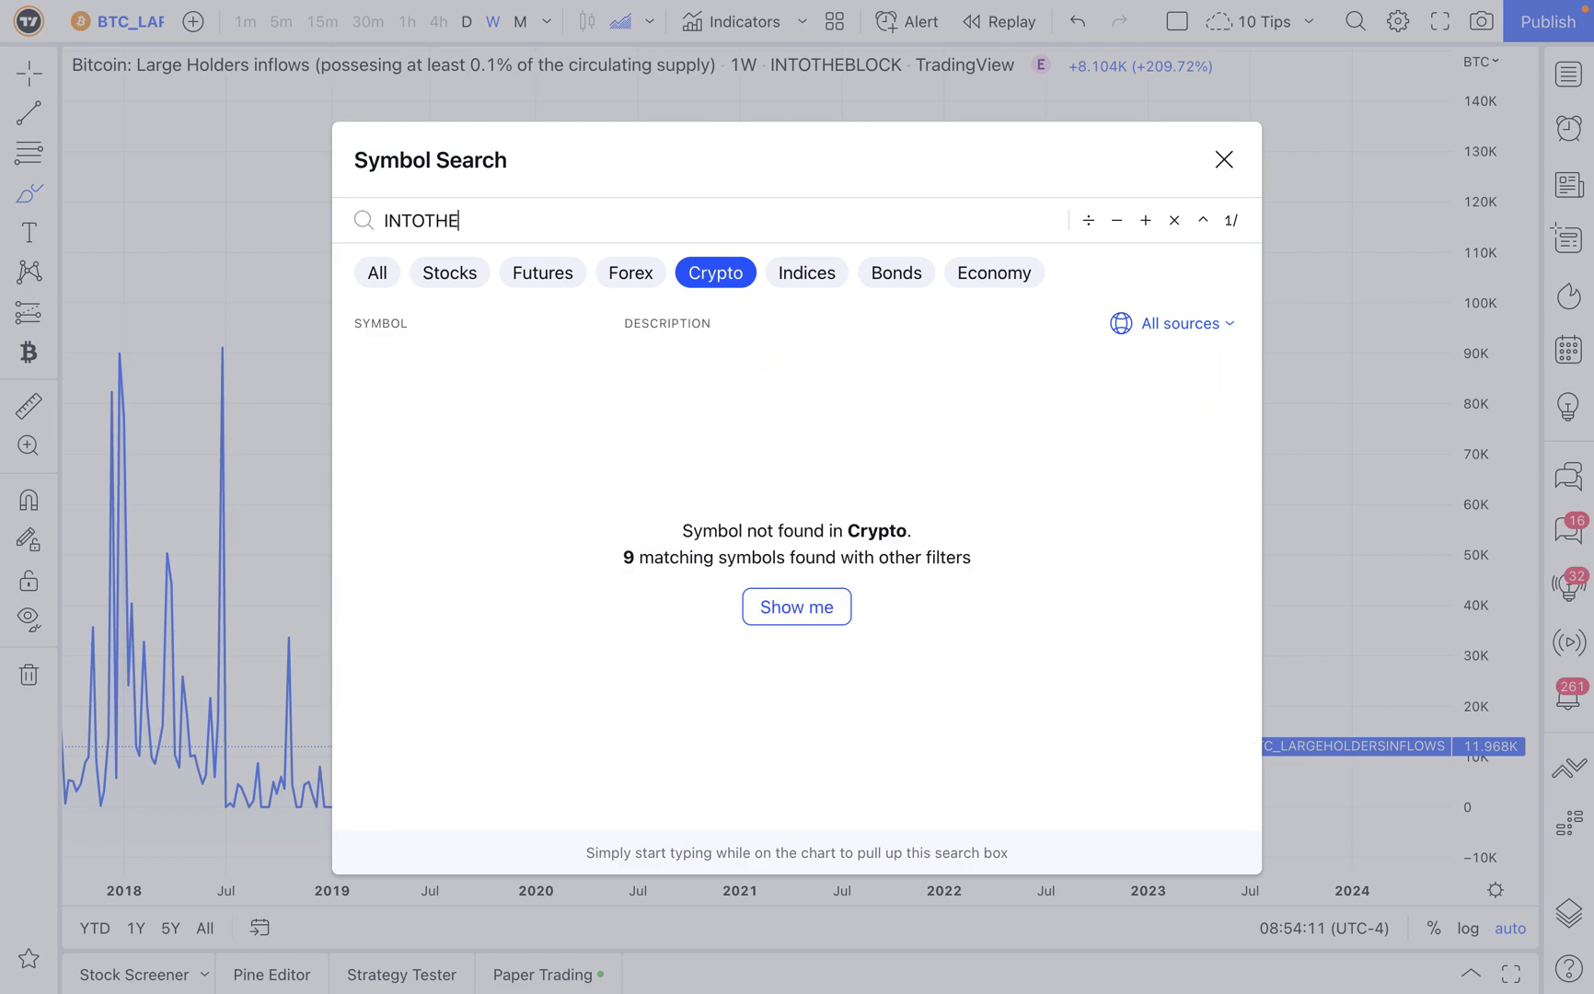
{"action": "type", "text": "BLOCK:"}
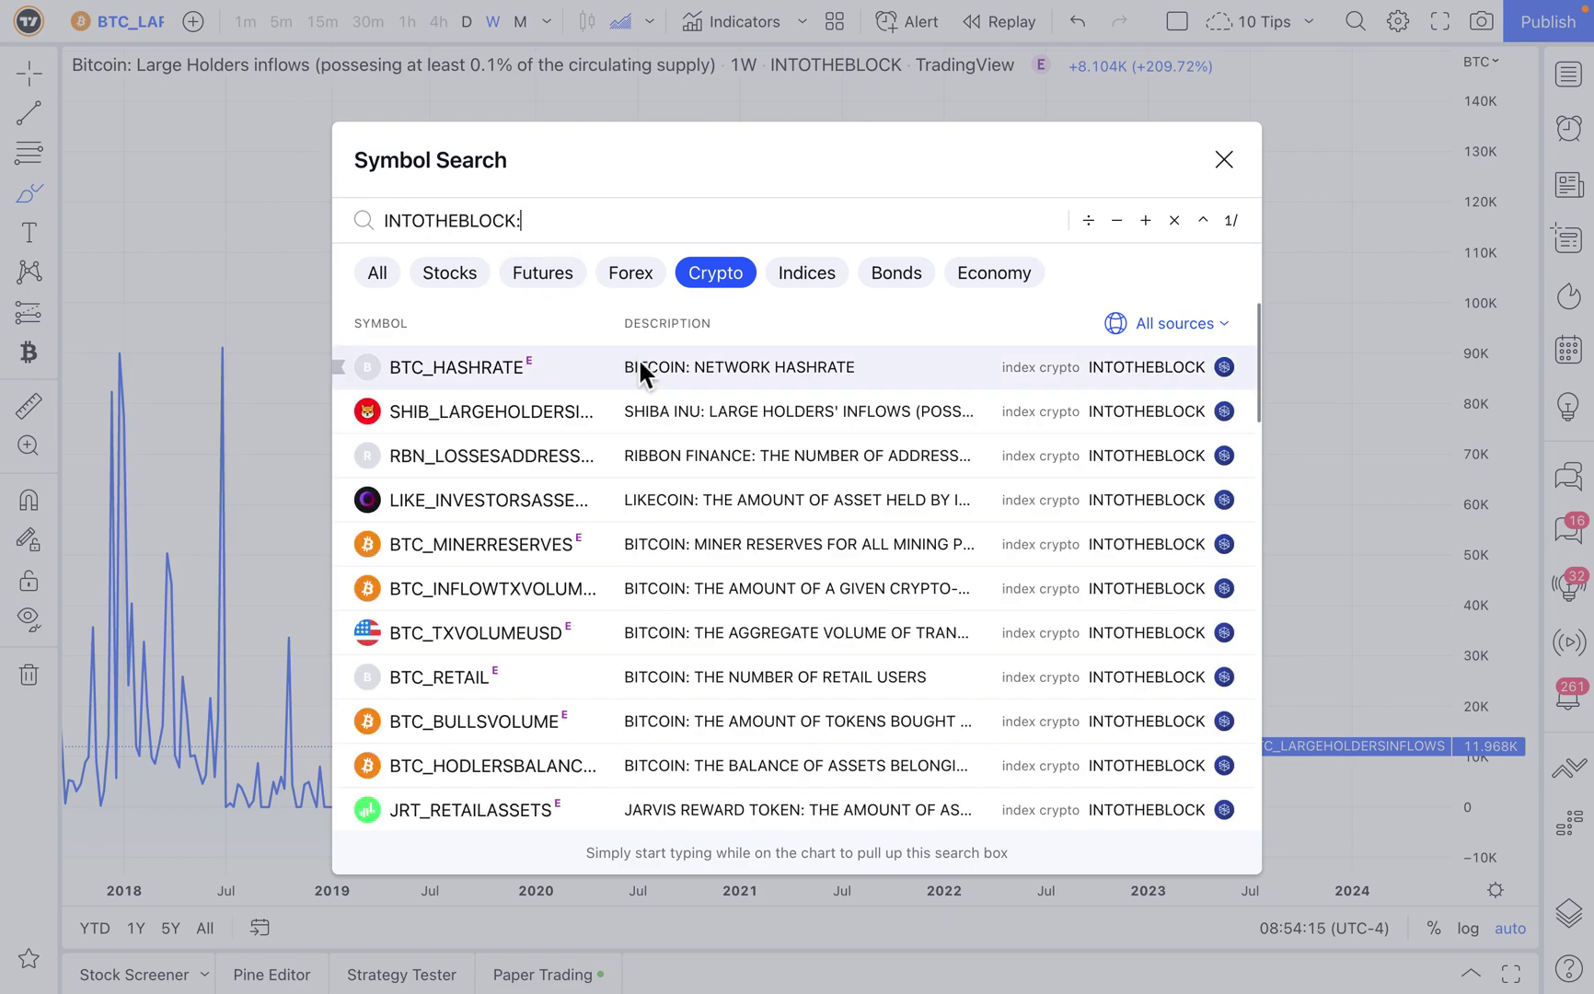
{"action": "scroll", "coordinate": [692, 664], "scroll_direction": "down", "scroll_amount": 5}
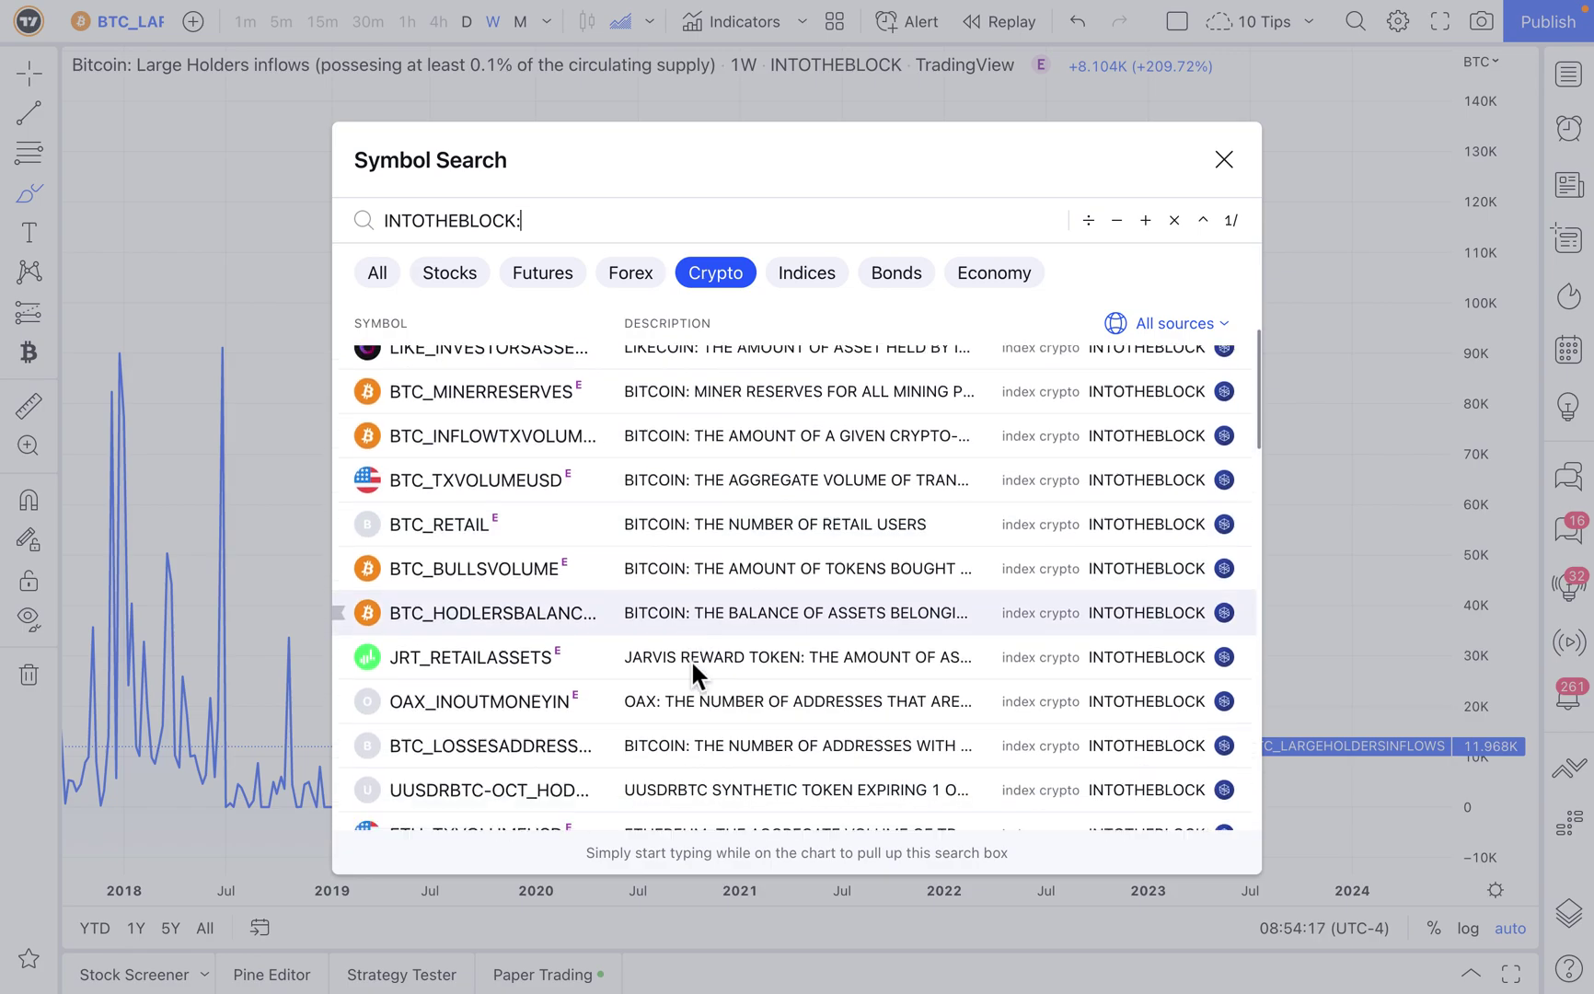
{"action": "scroll", "coordinate": [690, 659], "scroll_direction": "down", "scroll_amount": 8}
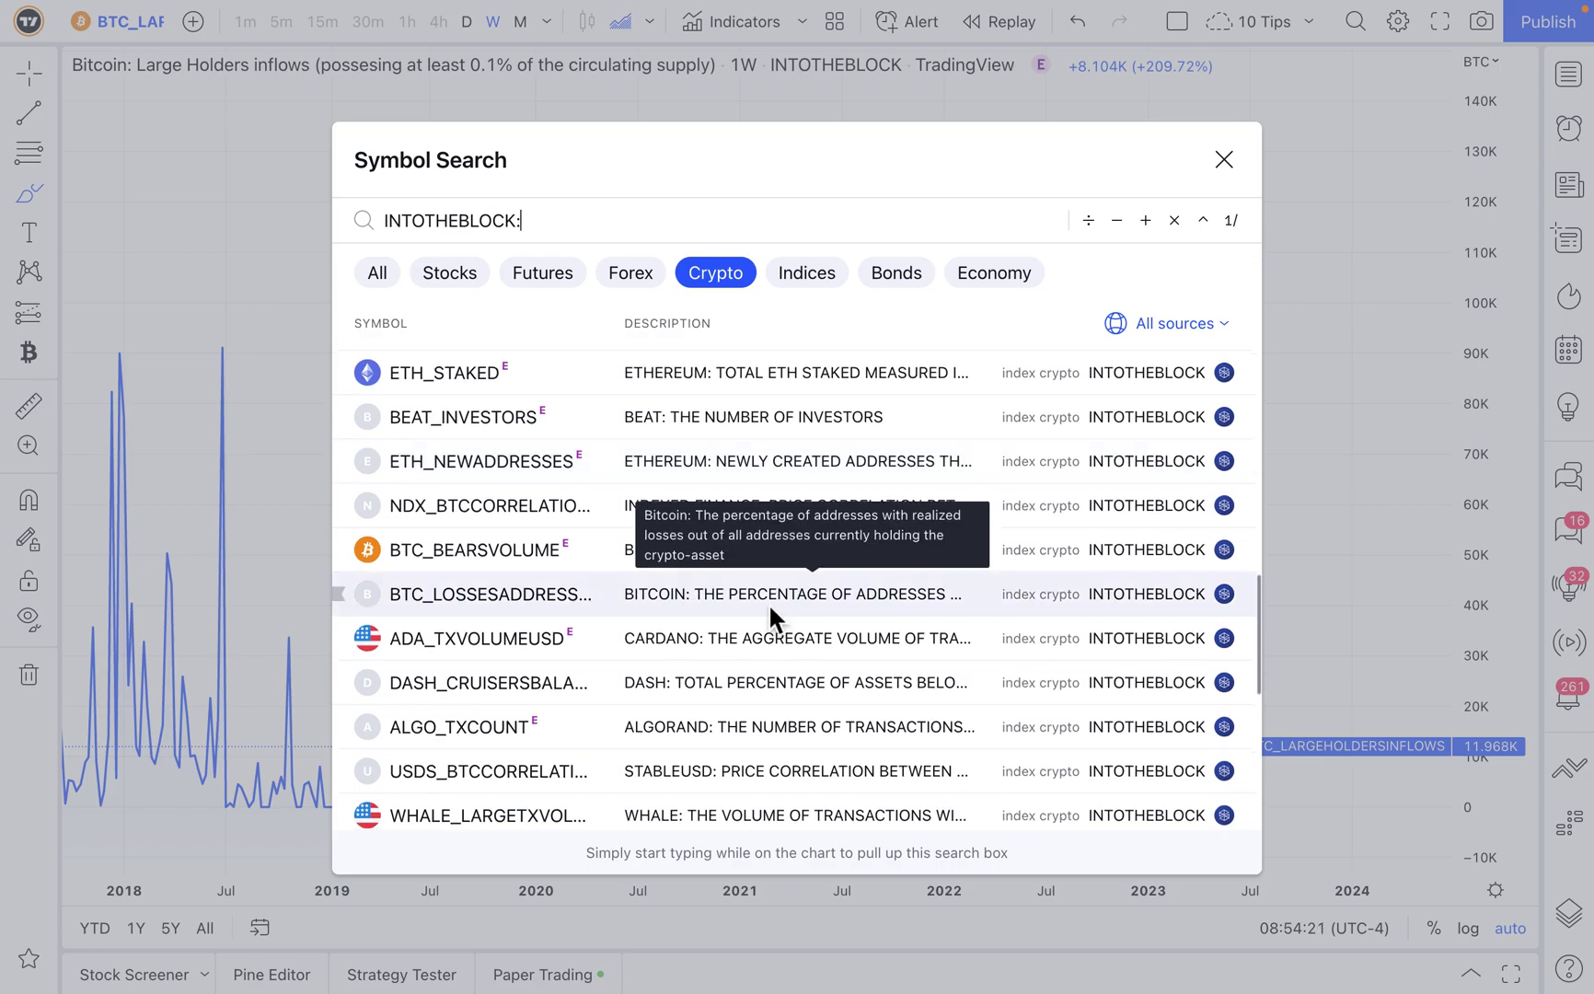
{"action": "scroll", "coordinate": [766, 598], "scroll_direction": "up", "scroll_amount": 5}
{"action": "scroll", "coordinate": [745, 563], "scroll_direction": "up", "scroll_amount": 8}
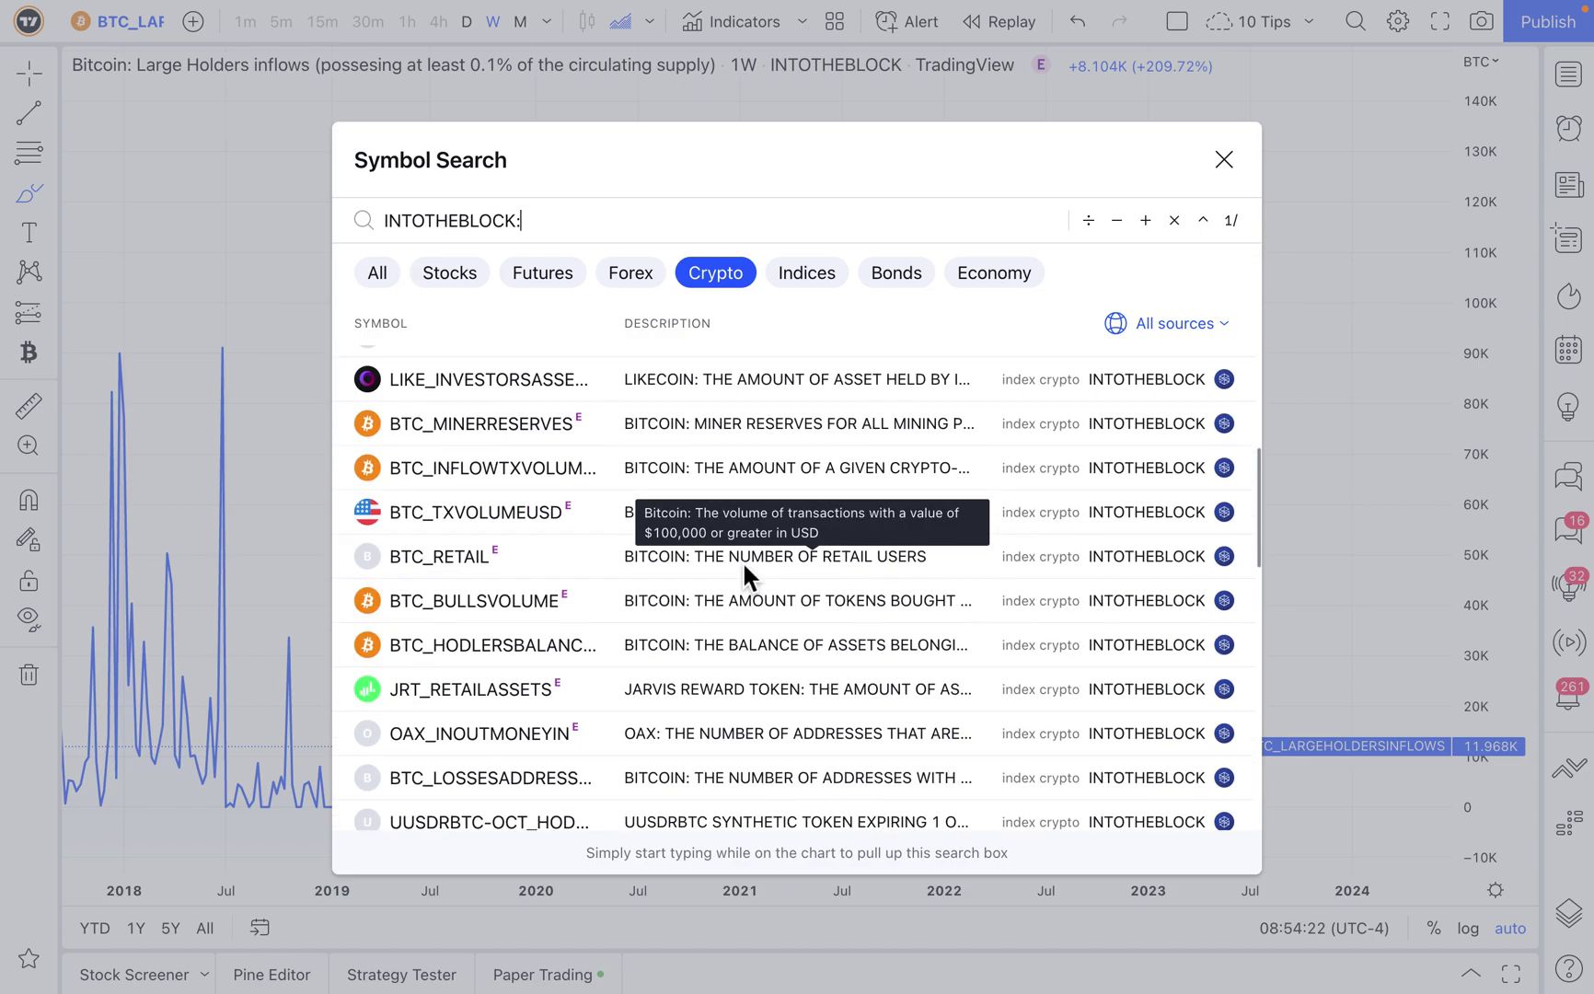
{"action": "scroll", "coordinate": [743, 568], "scroll_direction": "down", "scroll_amount": 10}
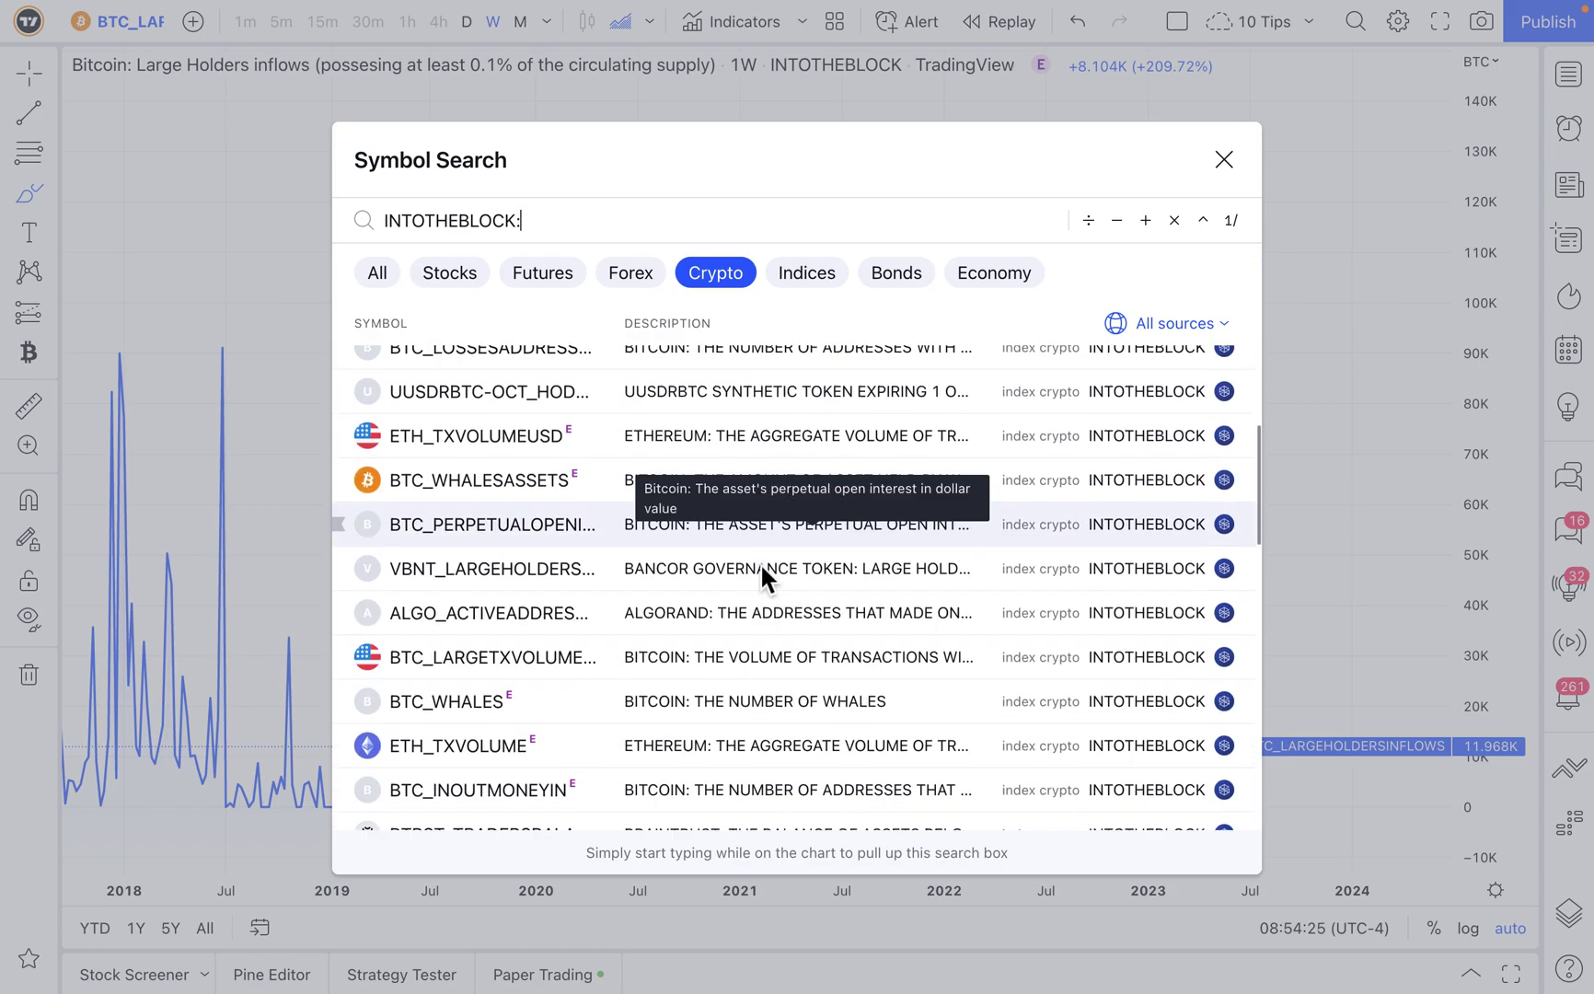
{"action": "scroll", "coordinate": [734, 596], "scroll_direction": "down", "scroll_amount": 2}
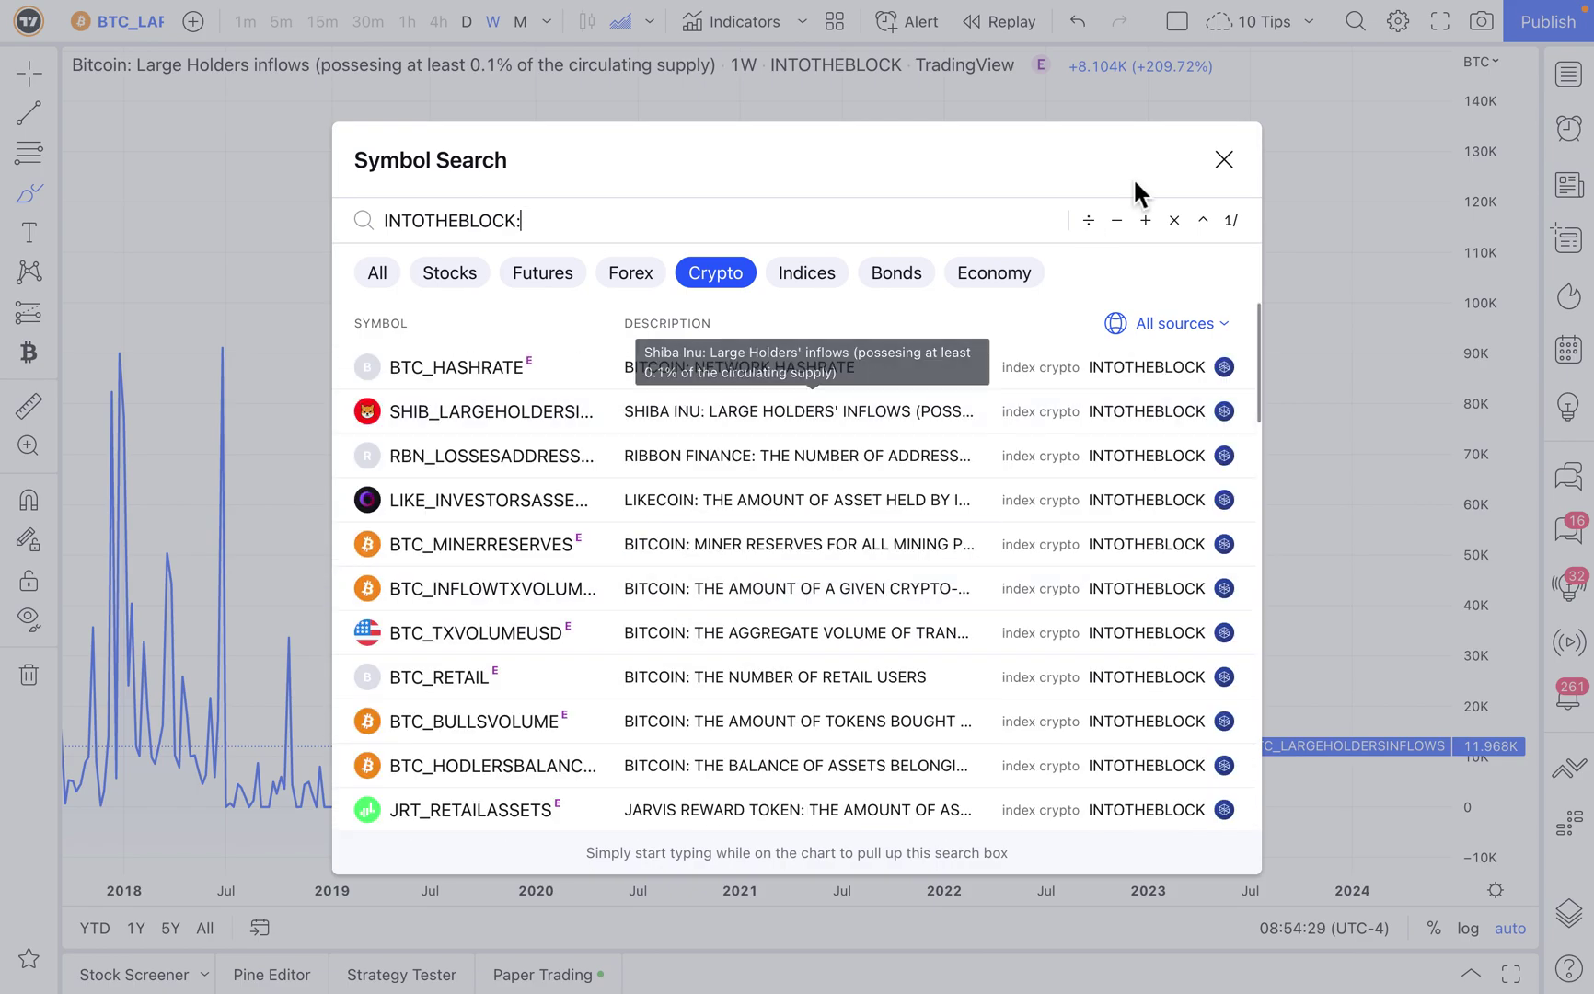
{"action": "left_click", "coordinate": [1224, 160]}
Switch the chart to Bitstamp's BTCUSD price.
{"action": "left_click", "coordinate": [108, 22]}
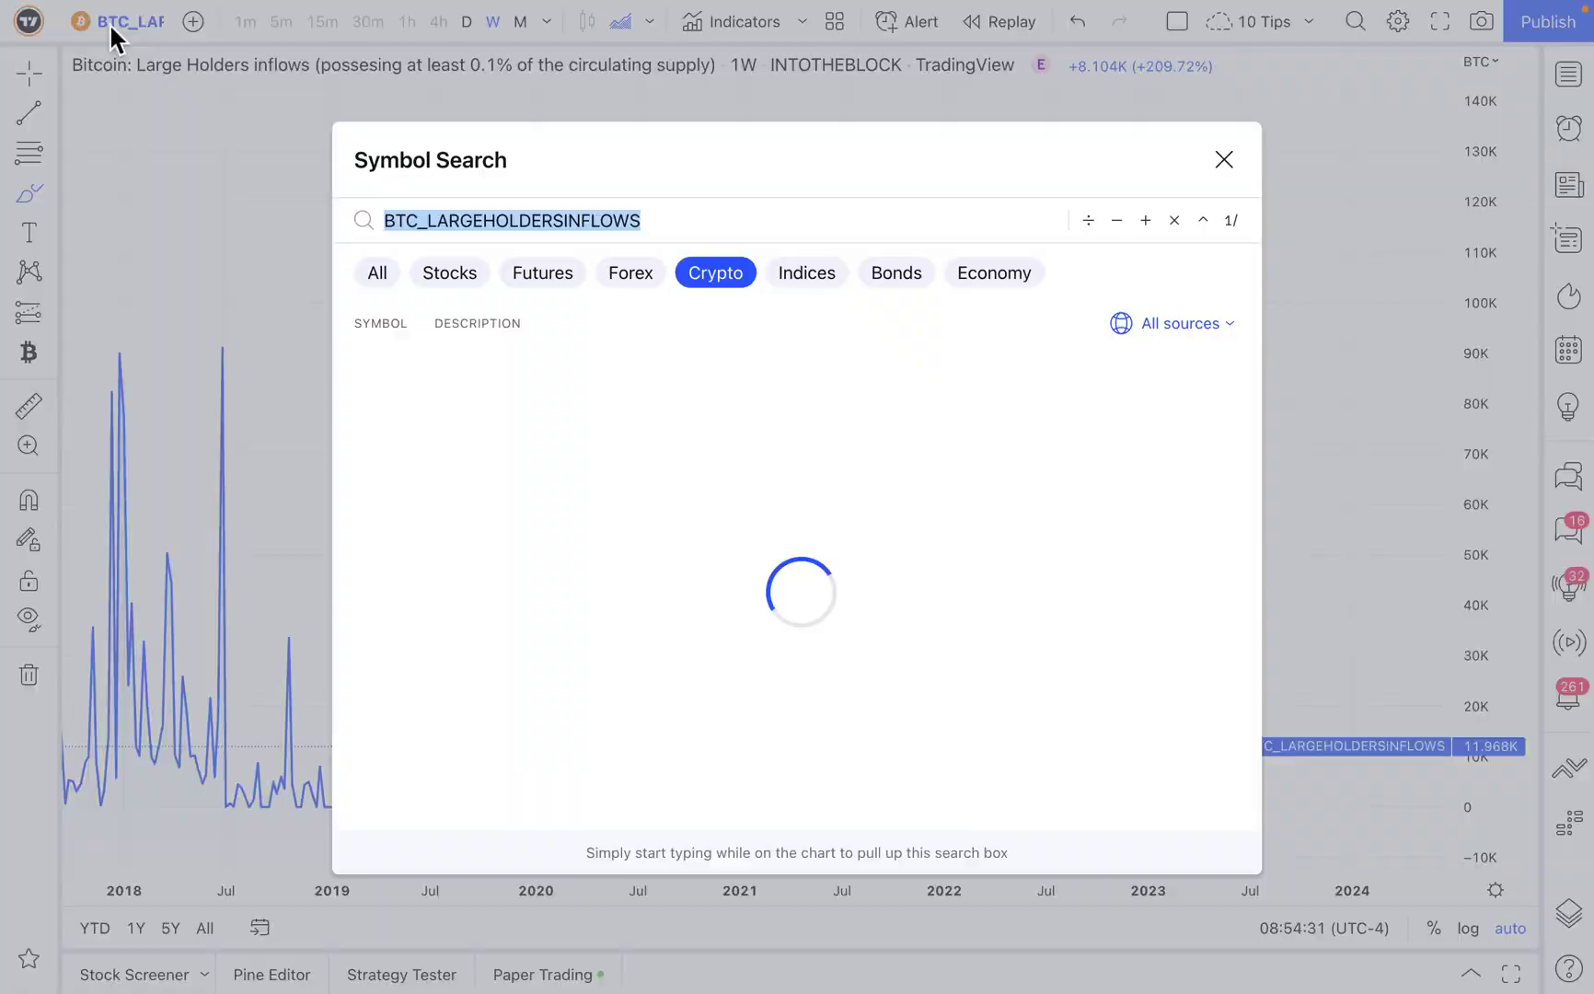
{"action": "type", "text": "BTCUSD"}
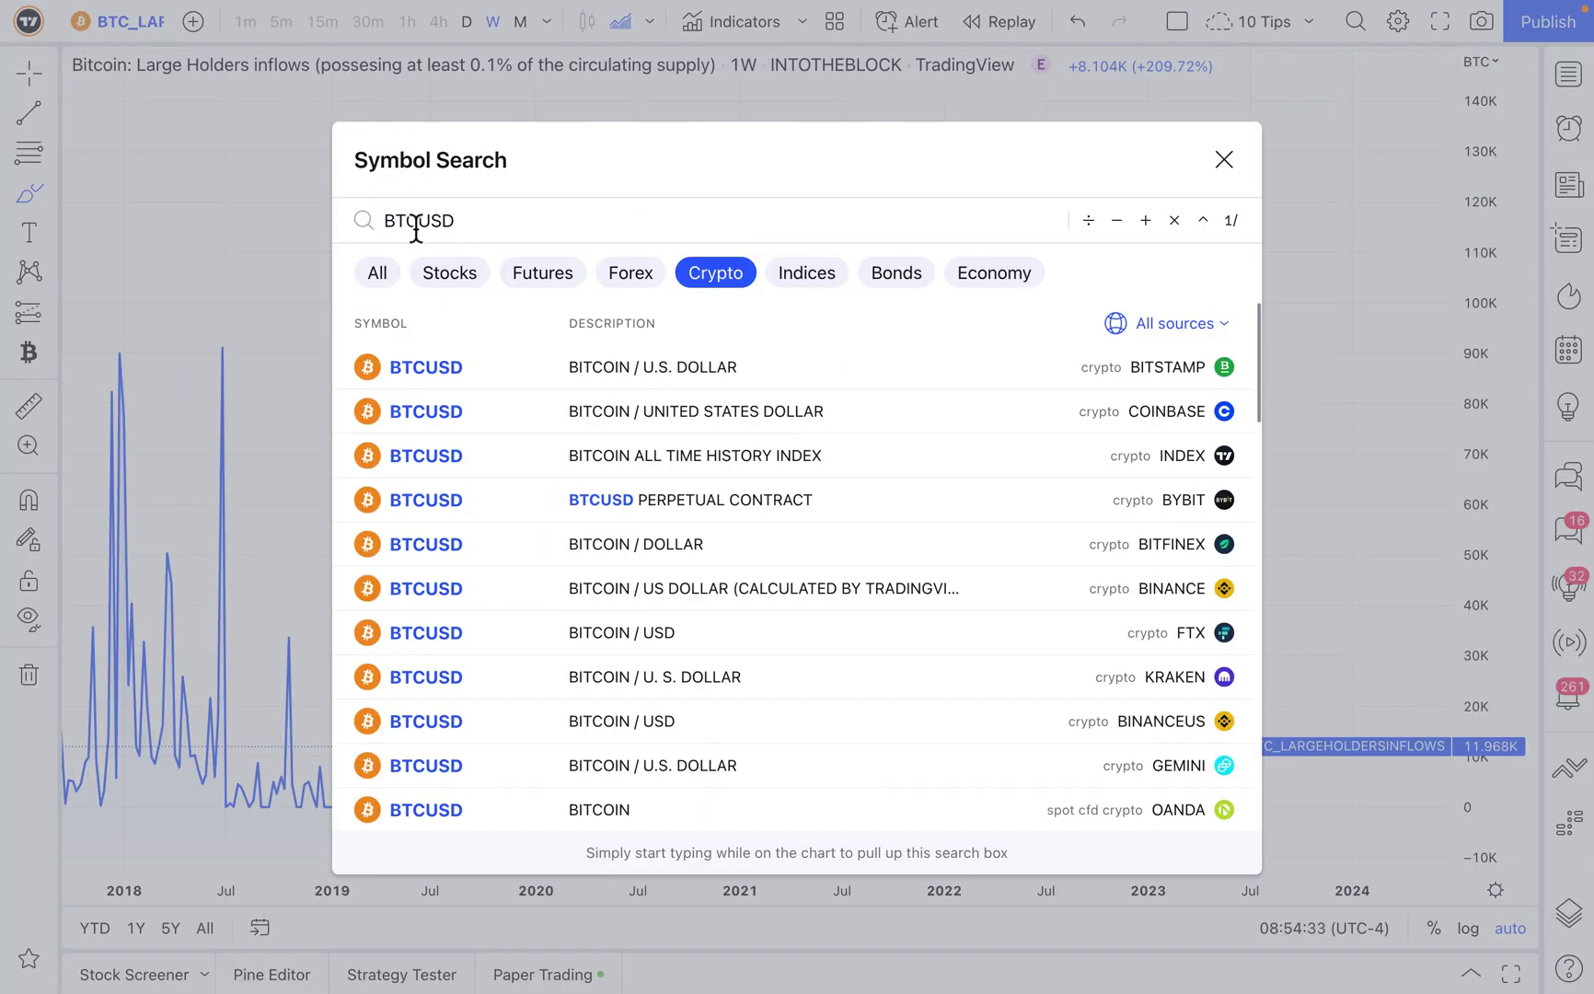
{"action": "left_click", "coordinate": [608, 367]}
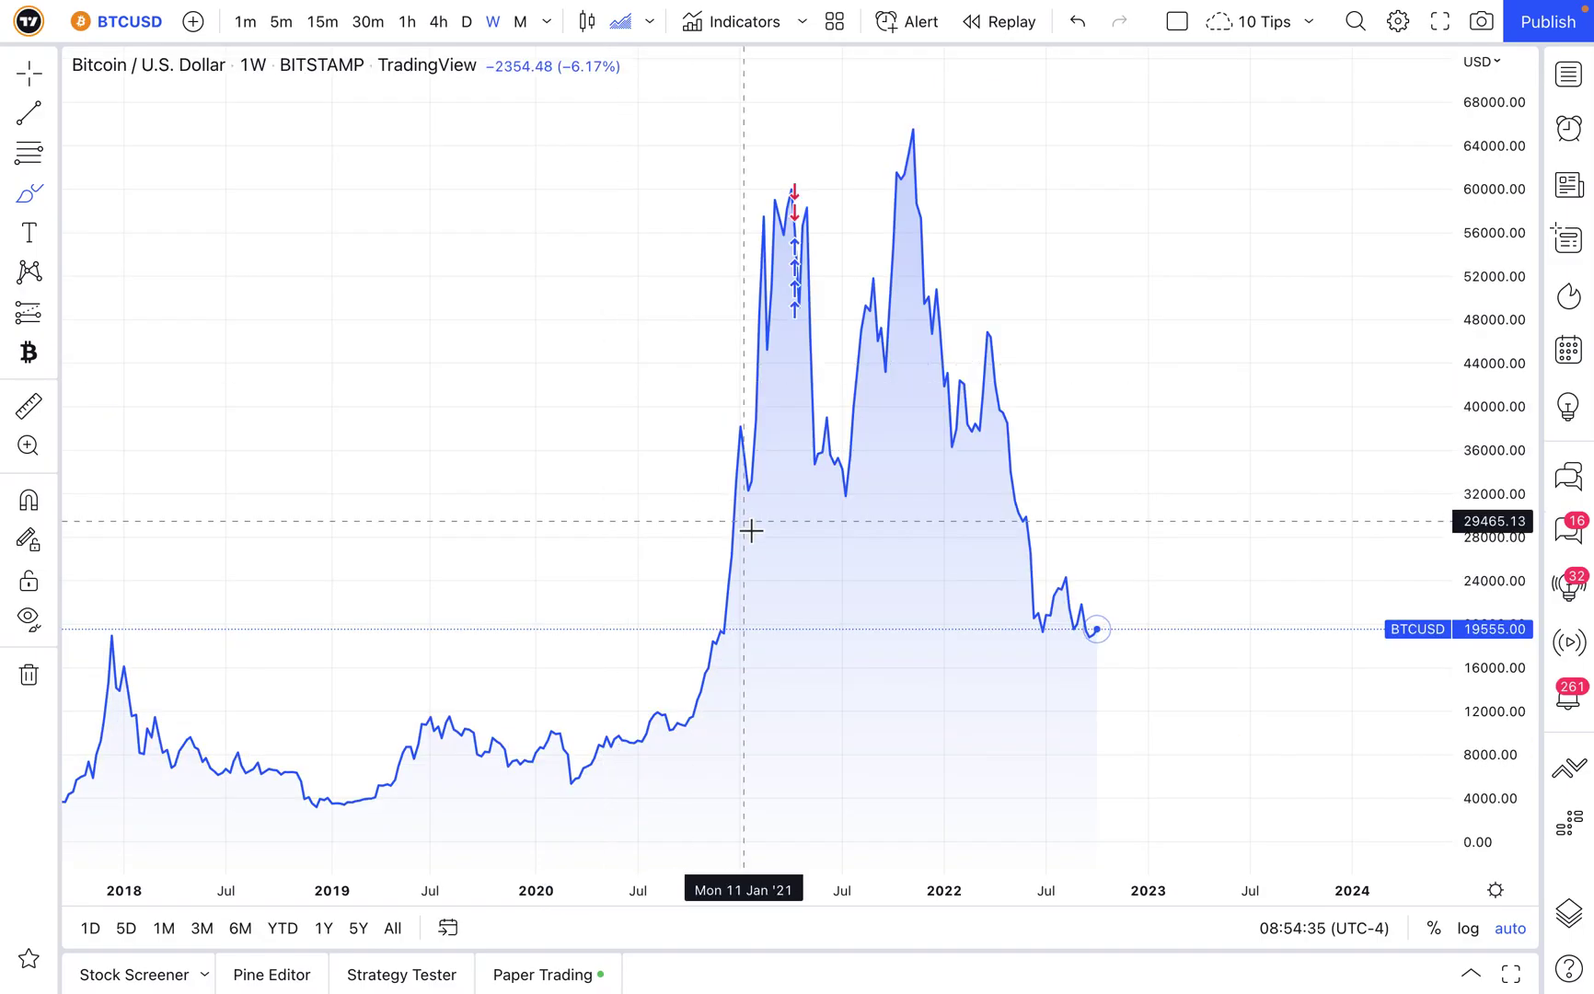
Draw a red freehand stroke on the BTCUSD chart and delete it.
{"action": "scroll", "coordinate": [751, 530], "scroll_direction": "up", "scroll_amount": 10}
{"action": "left_click", "coordinate": [992, 624]}
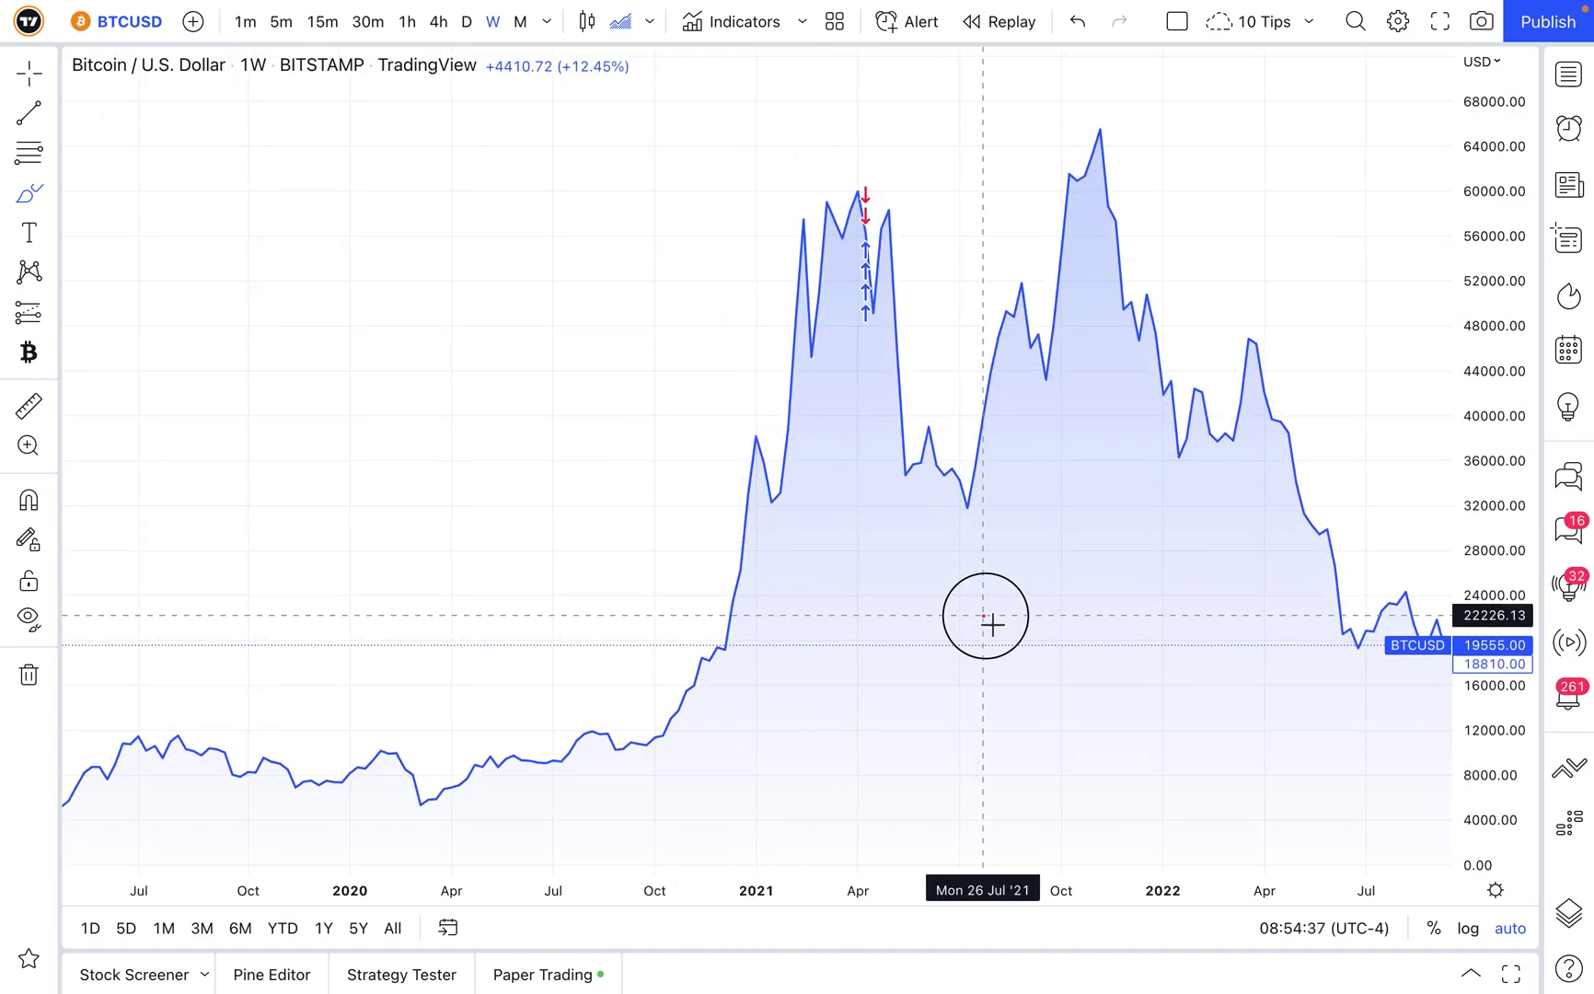
{"action": "left_click_drag", "start_coordinate": [992, 624], "coordinate": [818, 623]}
{"action": "key", "text": "Delete"}
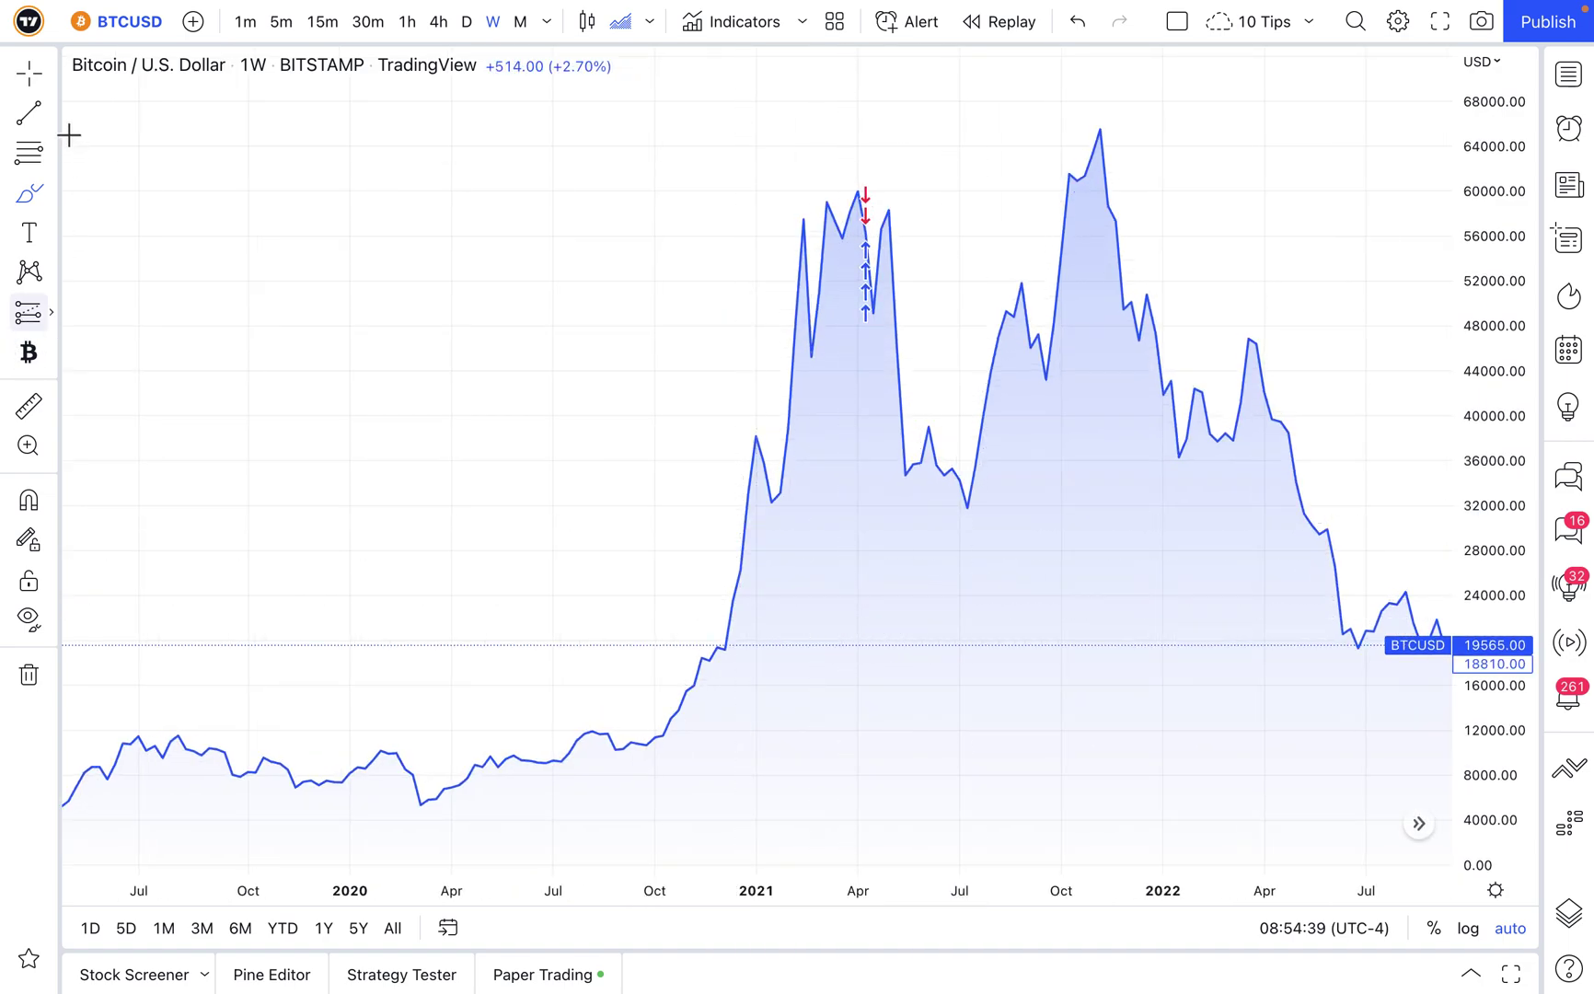
{"action": "left_click", "coordinate": [33, 74]}
Pan the weekly BTCUSD chart to show prices from 2021 into late 2022.
{"action": "left_click", "coordinate": [1274, 726]}
{"action": "left_click", "coordinate": [1004, 700]}
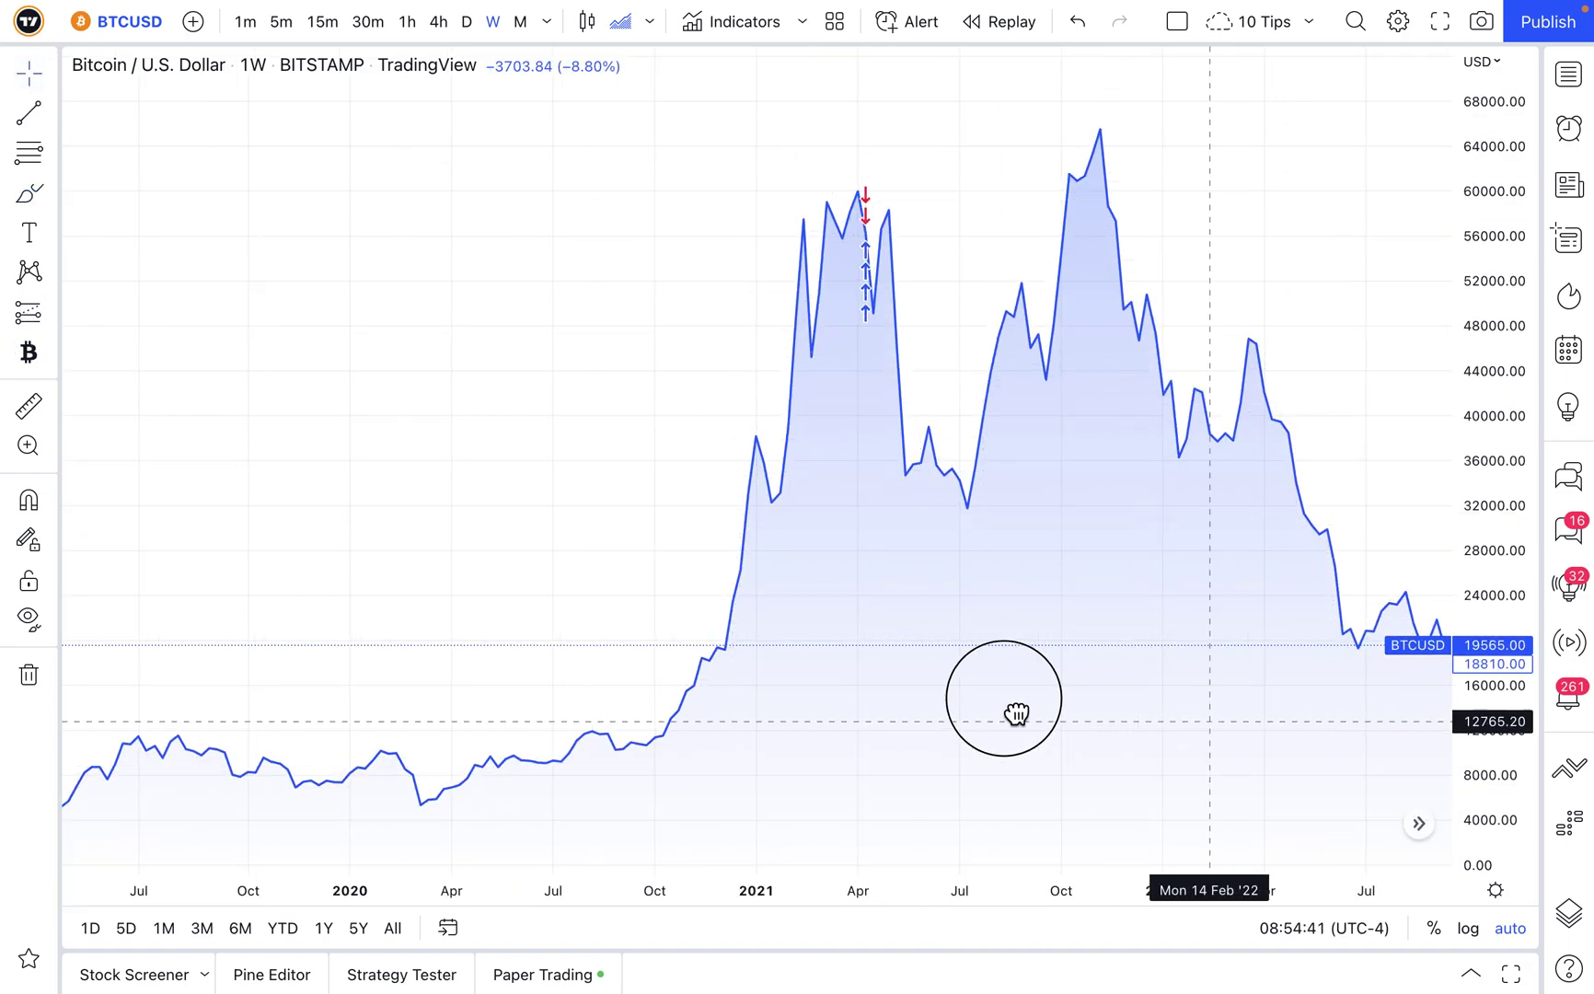
{"action": "left_click_drag", "start_coordinate": [1015, 713], "coordinate": [935, 715]}
{"action": "scroll", "coordinate": [936, 715], "scroll_direction": "up", "scroll_amount": 5}
{"action": "left_click", "coordinate": [1255, 550]}
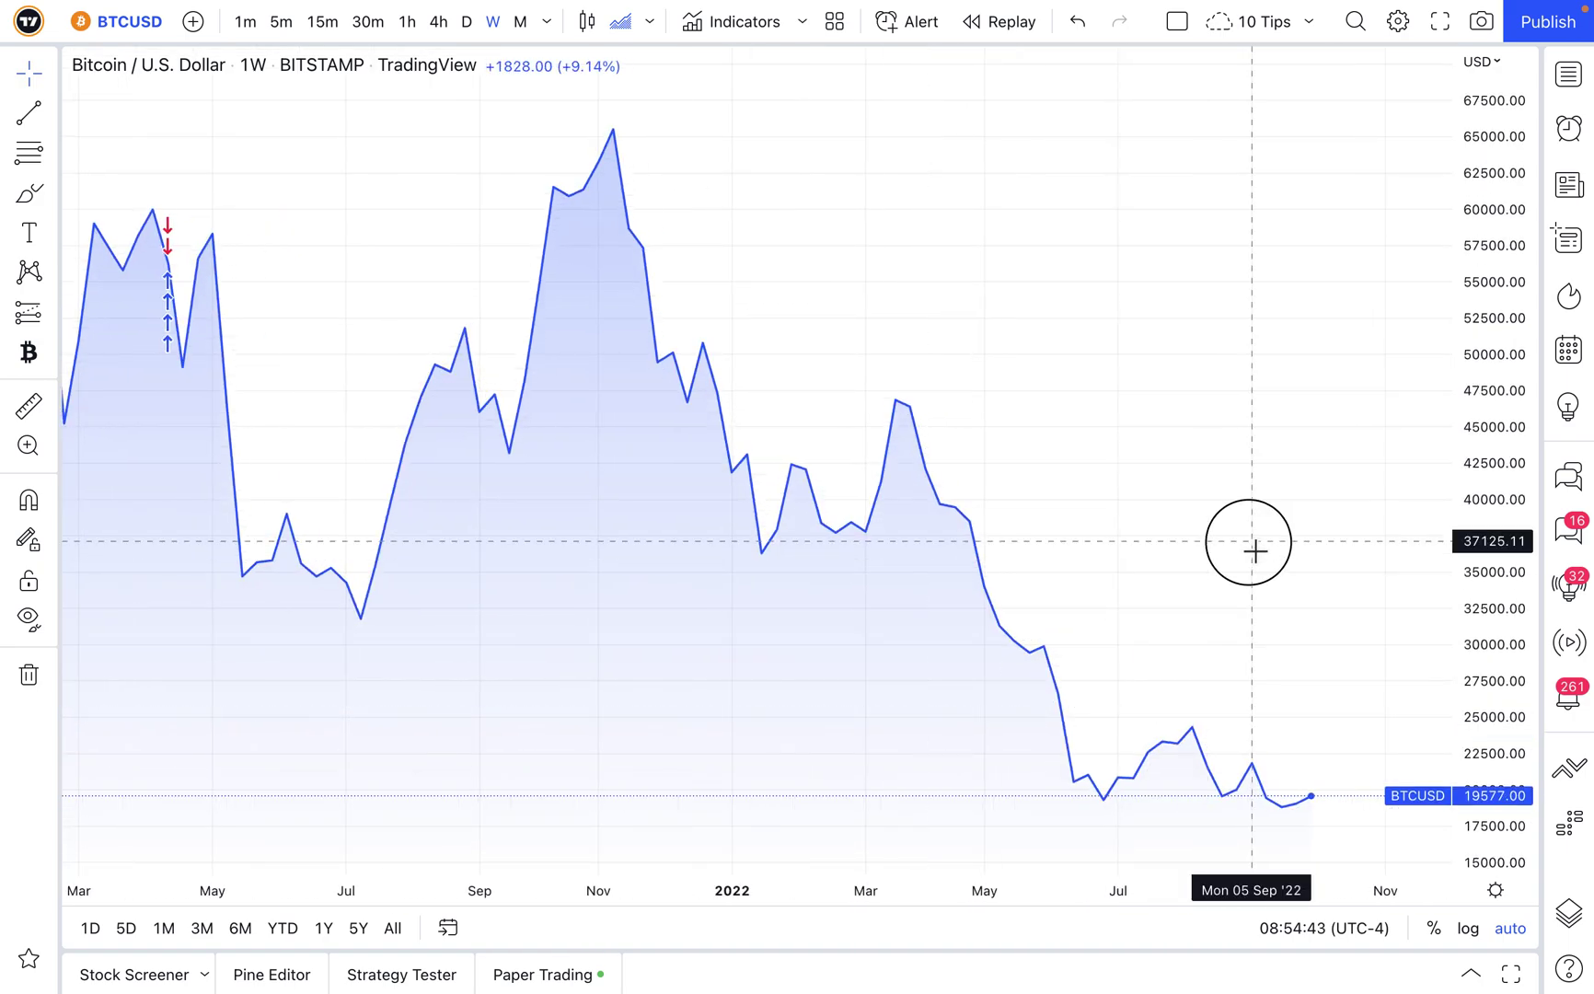
{"action": "left_click_drag", "start_coordinate": [1256, 550], "coordinate": [999, 544]}
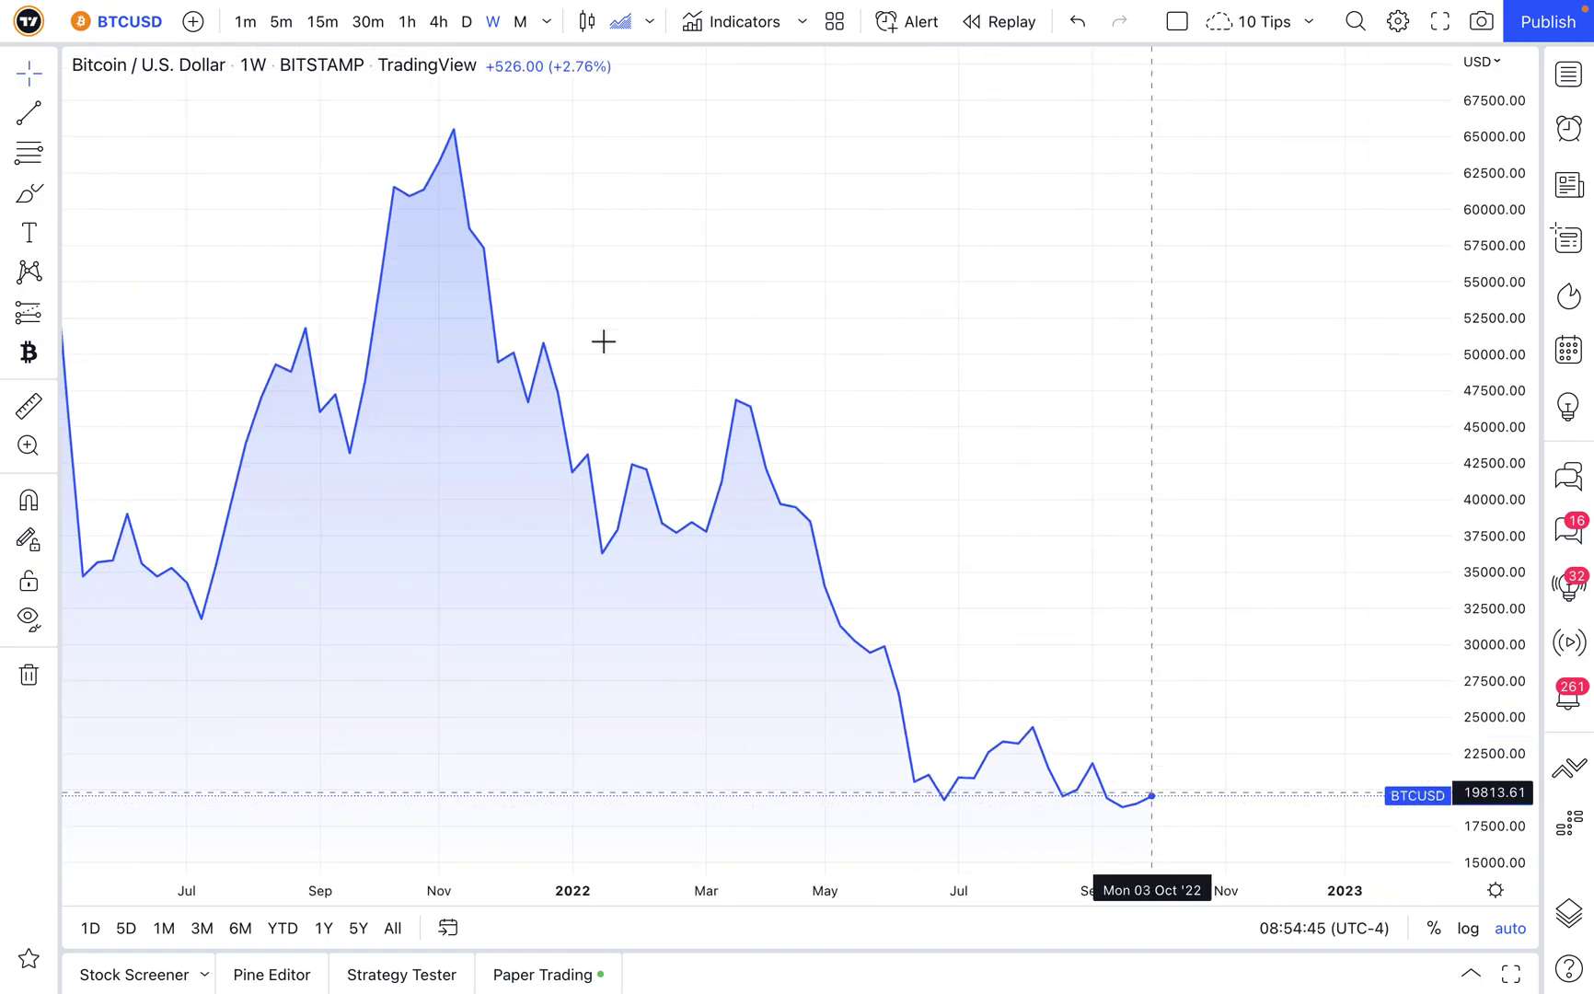
Switch to the daily interval and zoom into September–October 2022.
{"action": "left_click", "coordinate": [468, 22]}
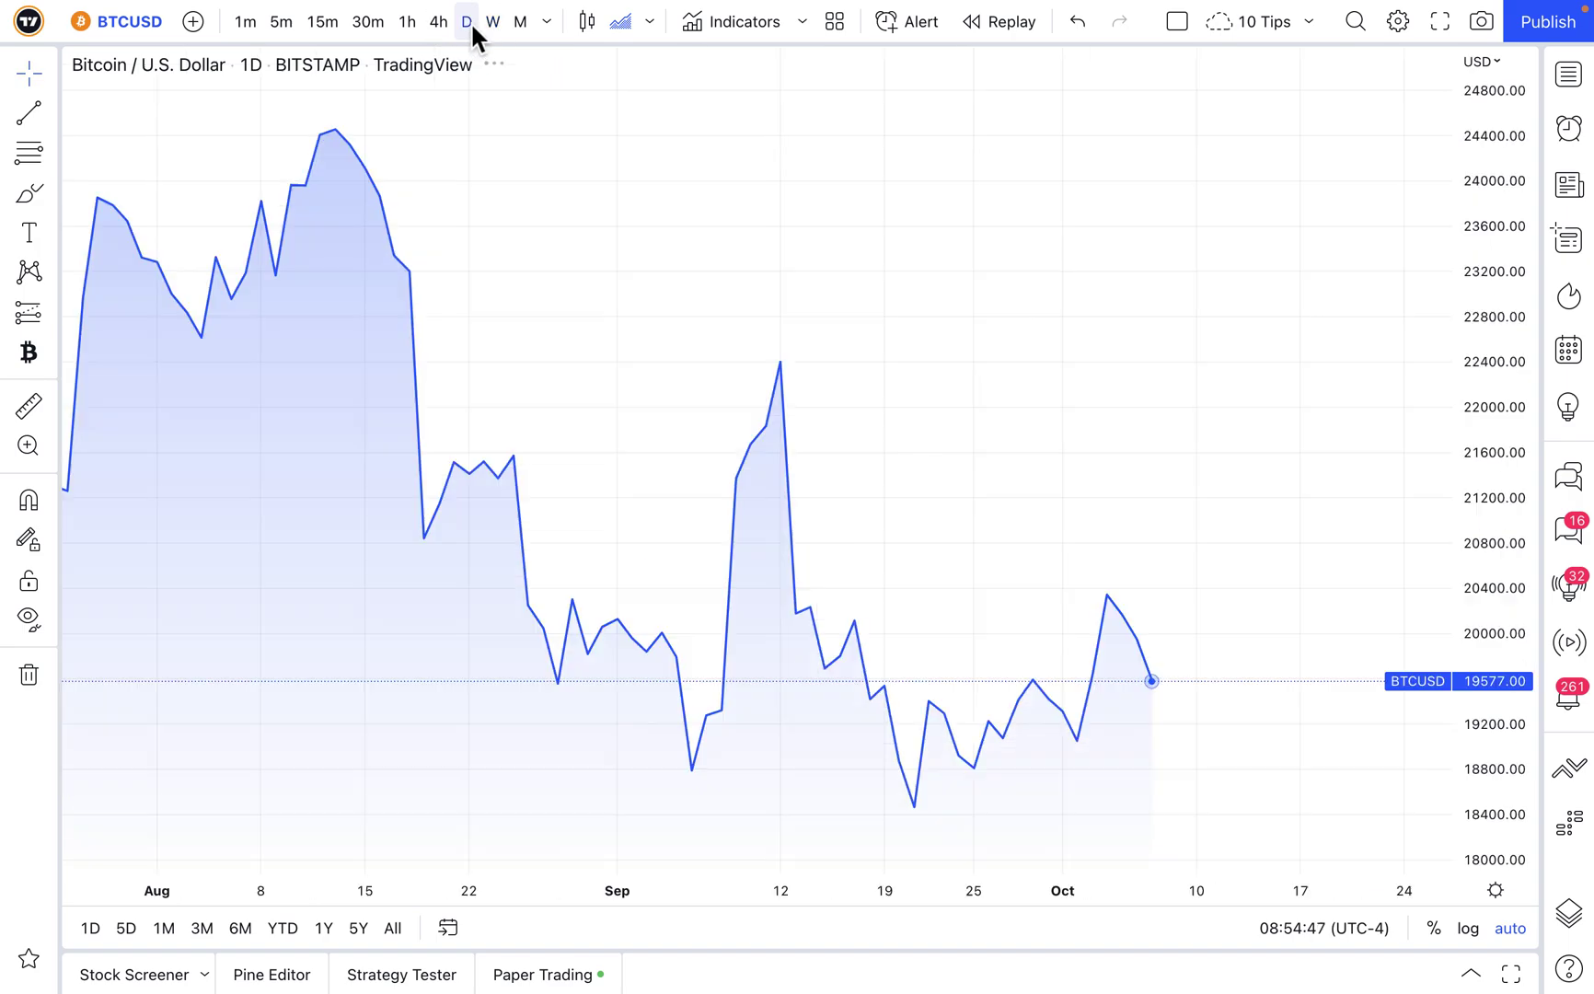
{"action": "scroll", "coordinate": [722, 312], "scroll_direction": "up", "scroll_amount": 2}
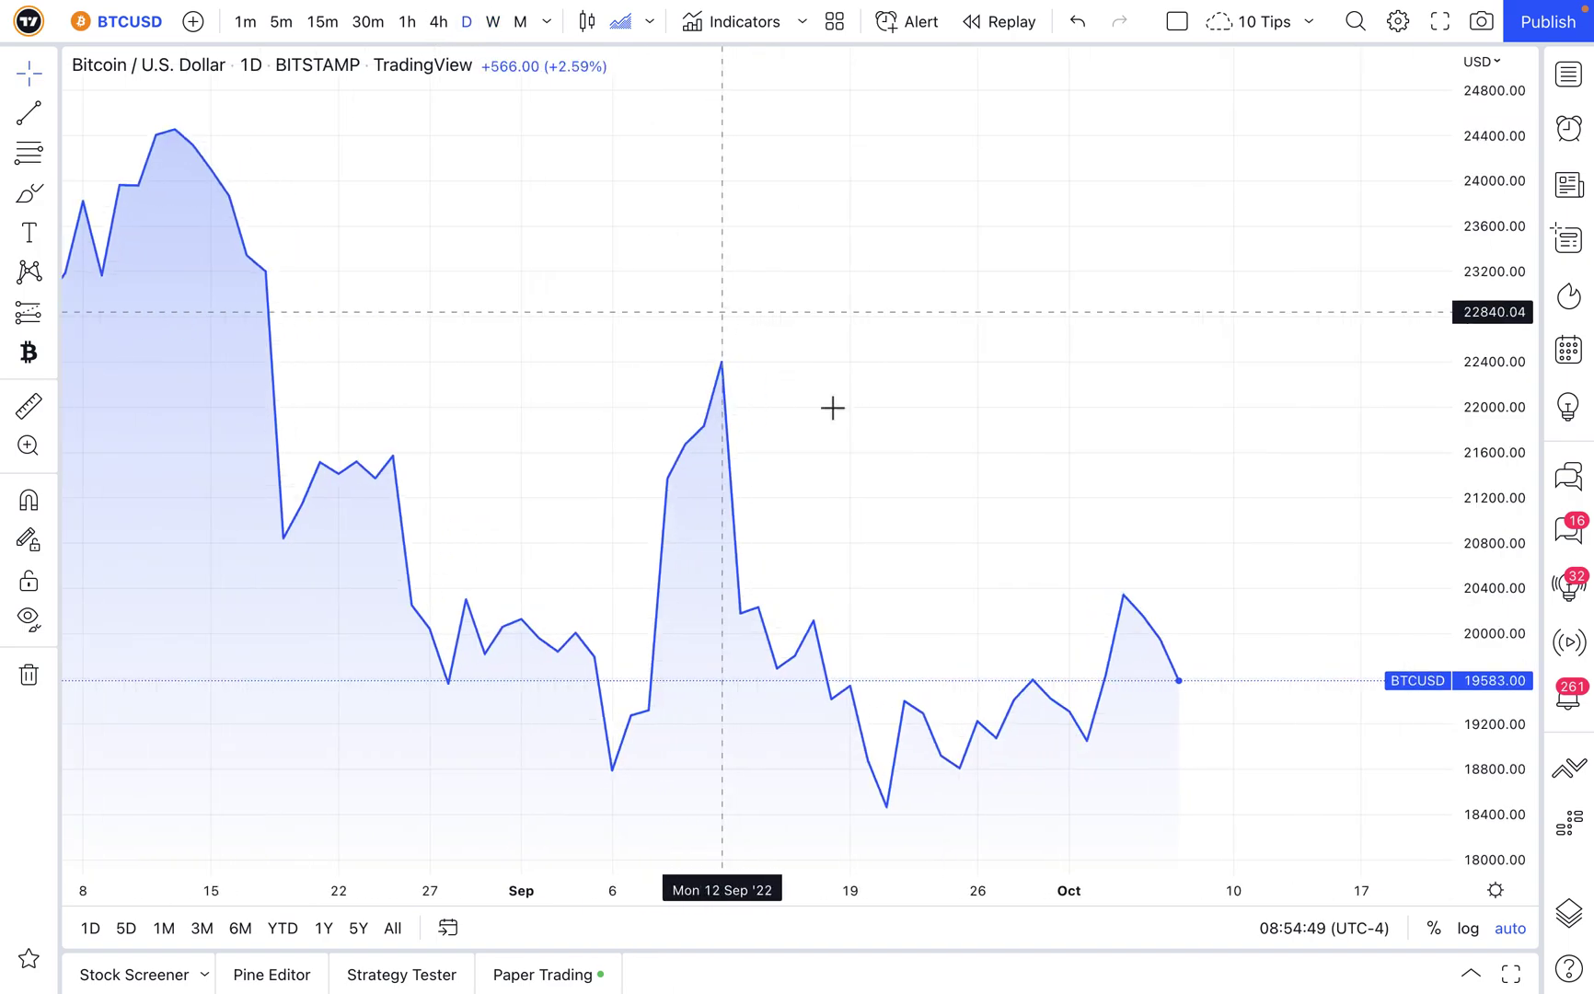
{"action": "scroll", "coordinate": [867, 445], "scroll_direction": "up", "scroll_amount": 2}
{"action": "left_click_drag", "start_coordinate": [879, 469], "coordinate": [802, 493]}
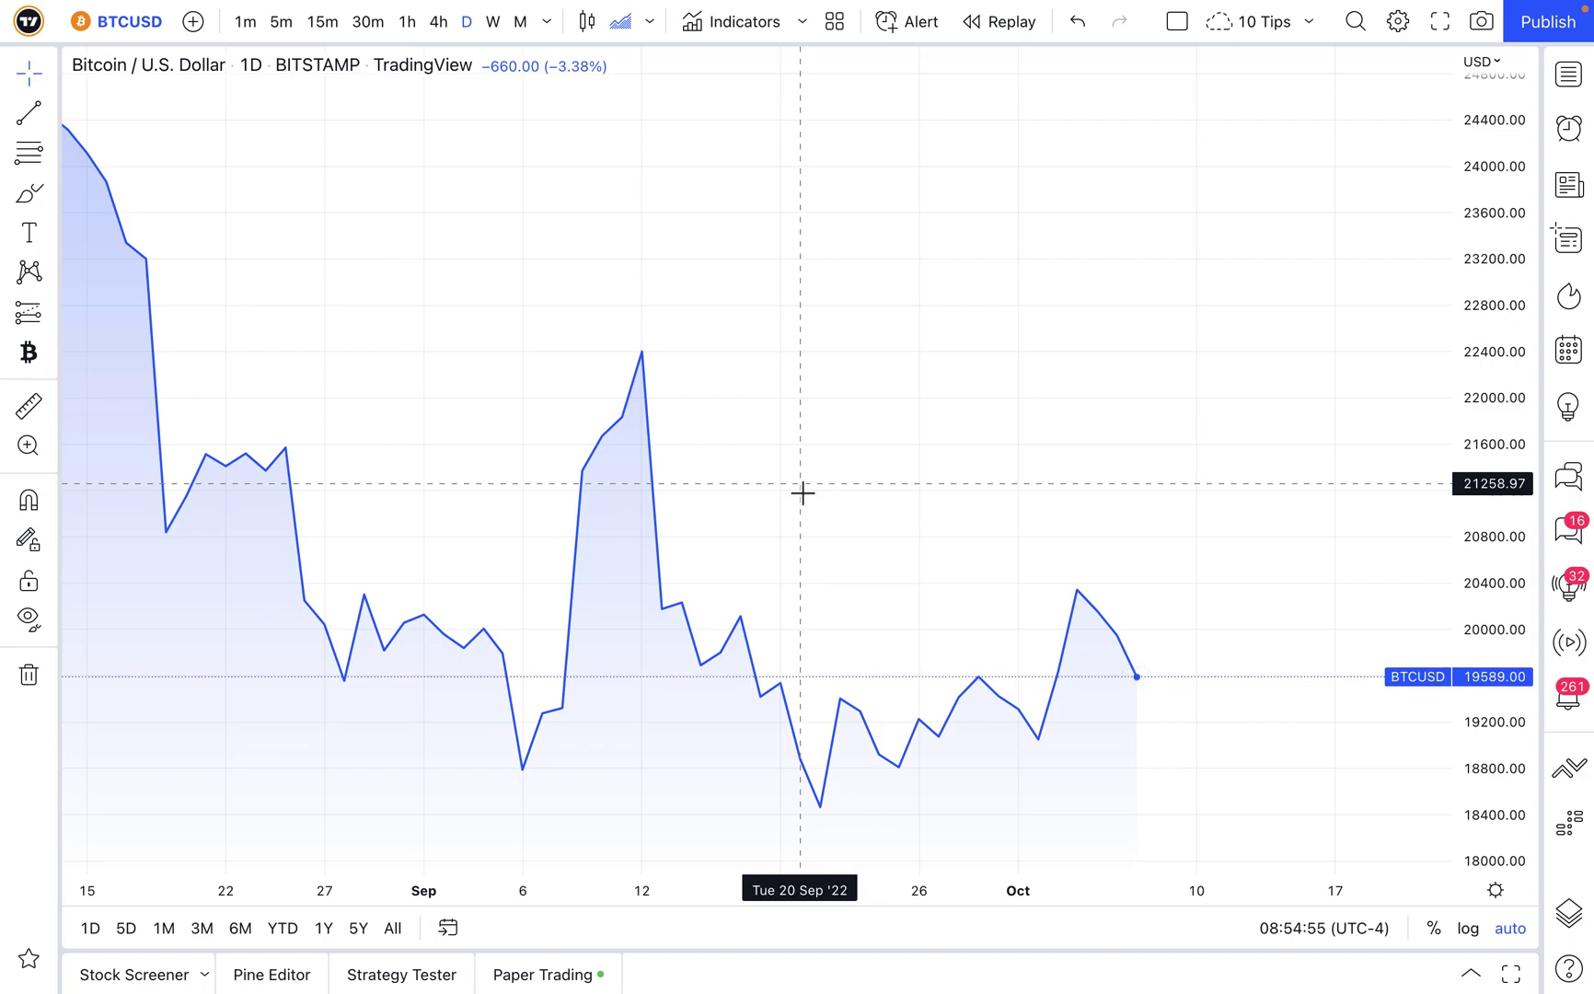
{"action": "scroll", "coordinate": [843, 502], "scroll_direction": "up", "scroll_amount": 2}
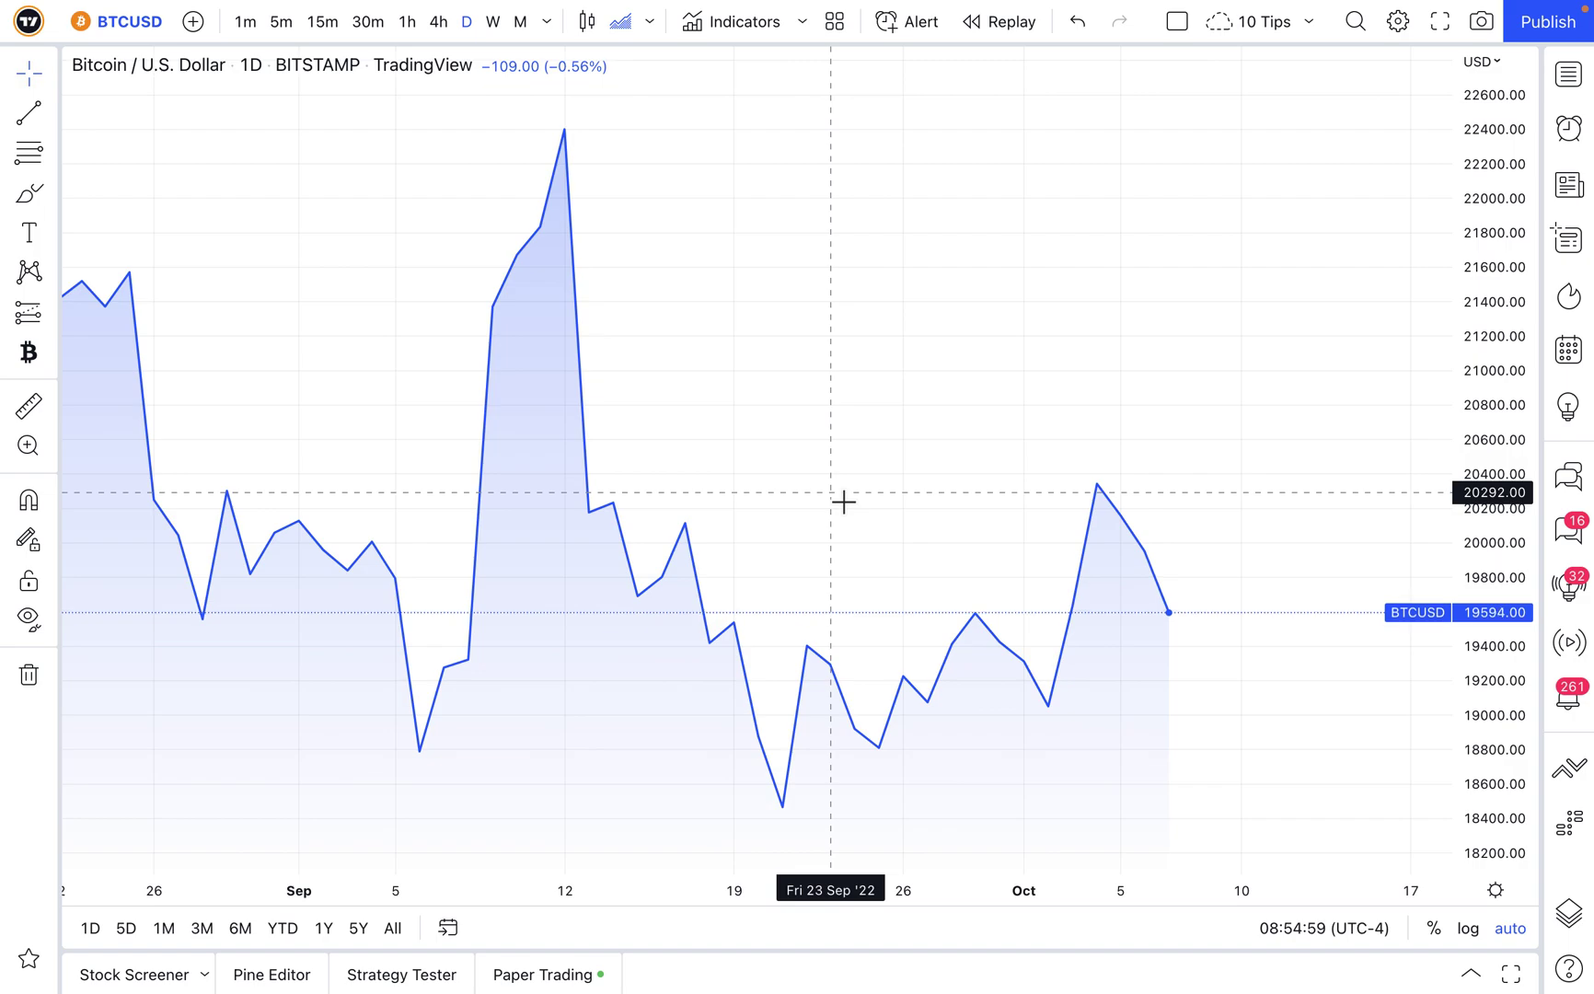
{"action": "scroll", "coordinate": [861, 502], "scroll_direction": "right", "scroll_amount": 5}
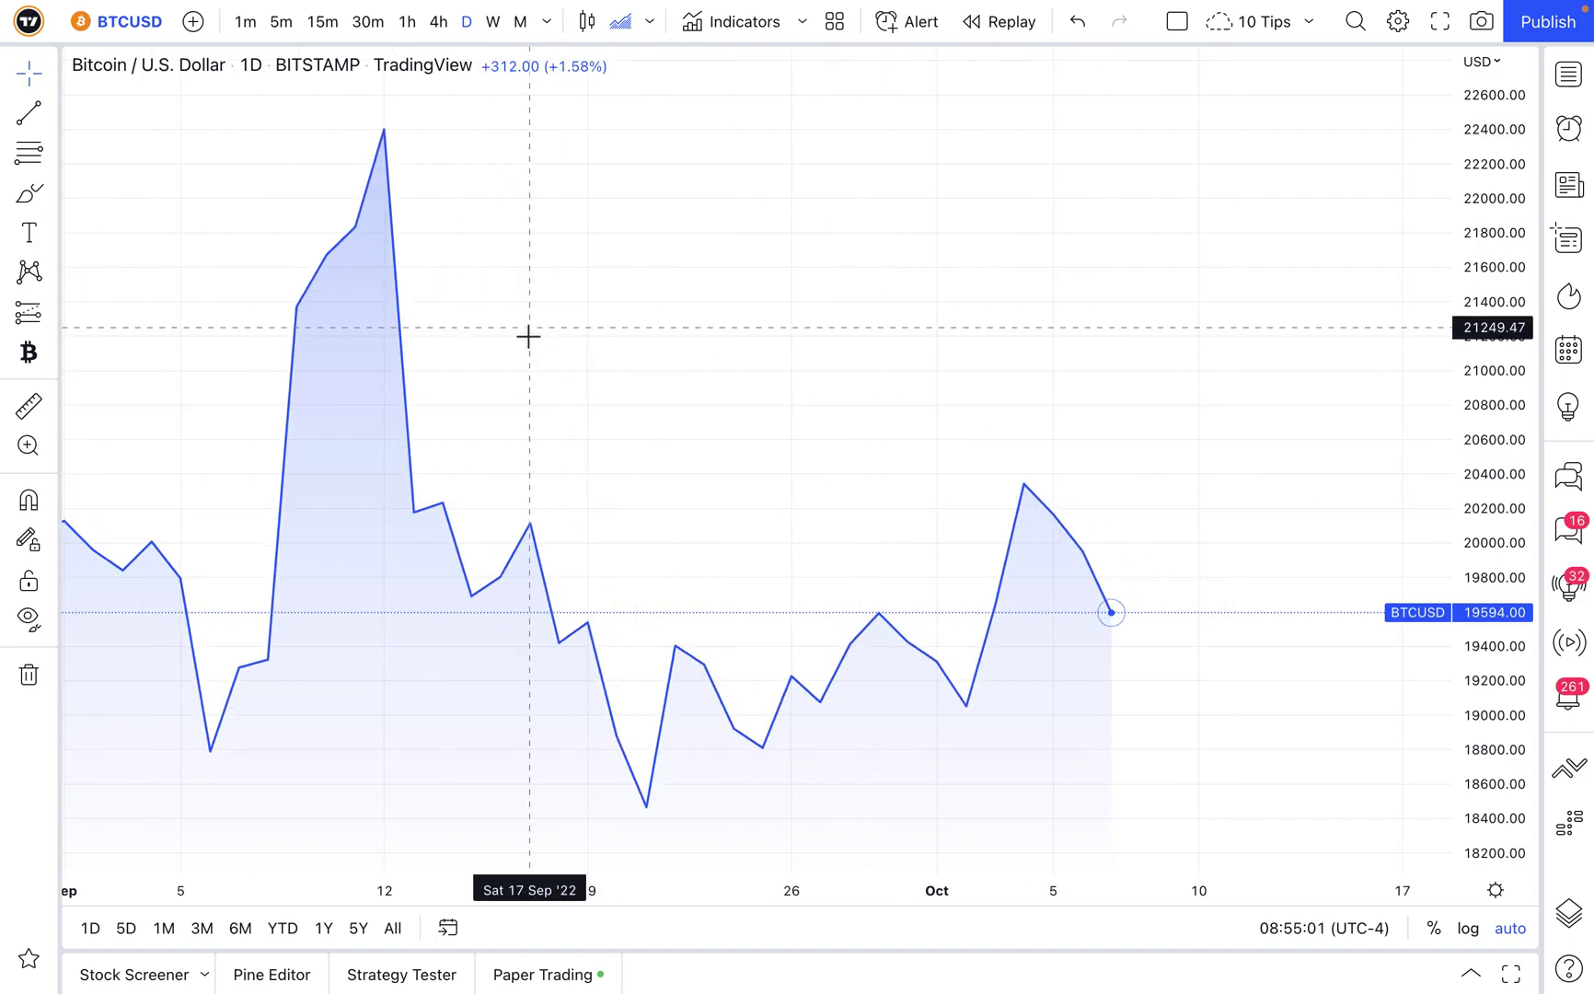
{"action": "left_click", "coordinate": [132, 25]}
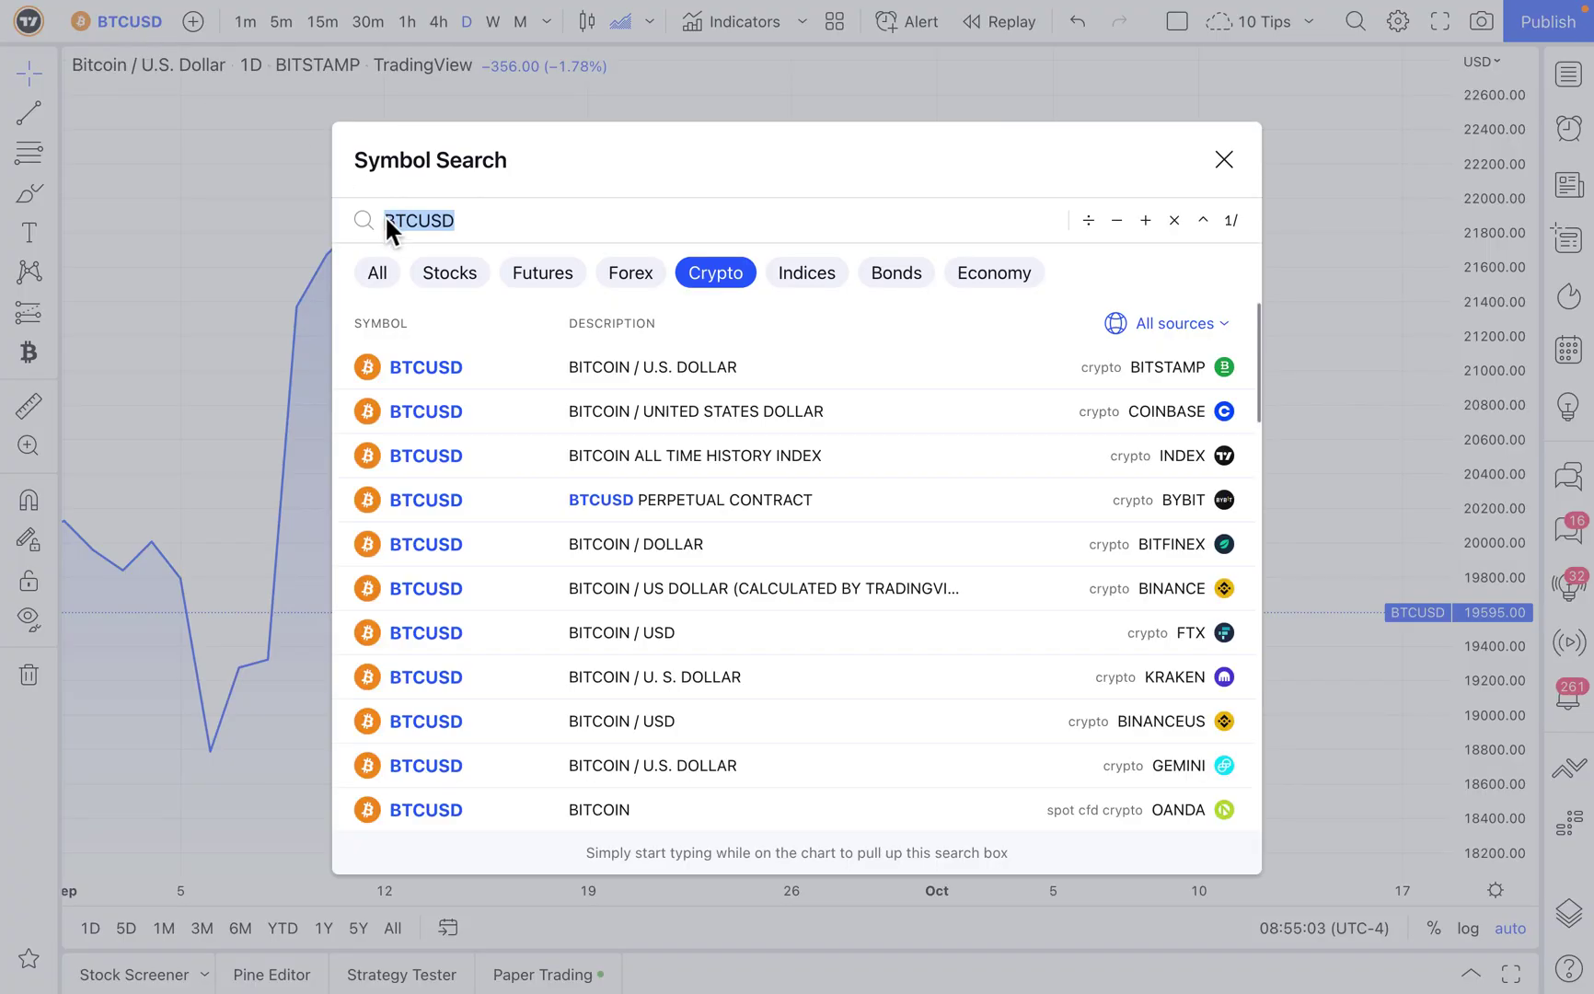
Search 'INTOTHEBLOCK:' over the BTCUSD daily chart and scroll through the crypto index results.
{"action": "type", "text": "INT"}
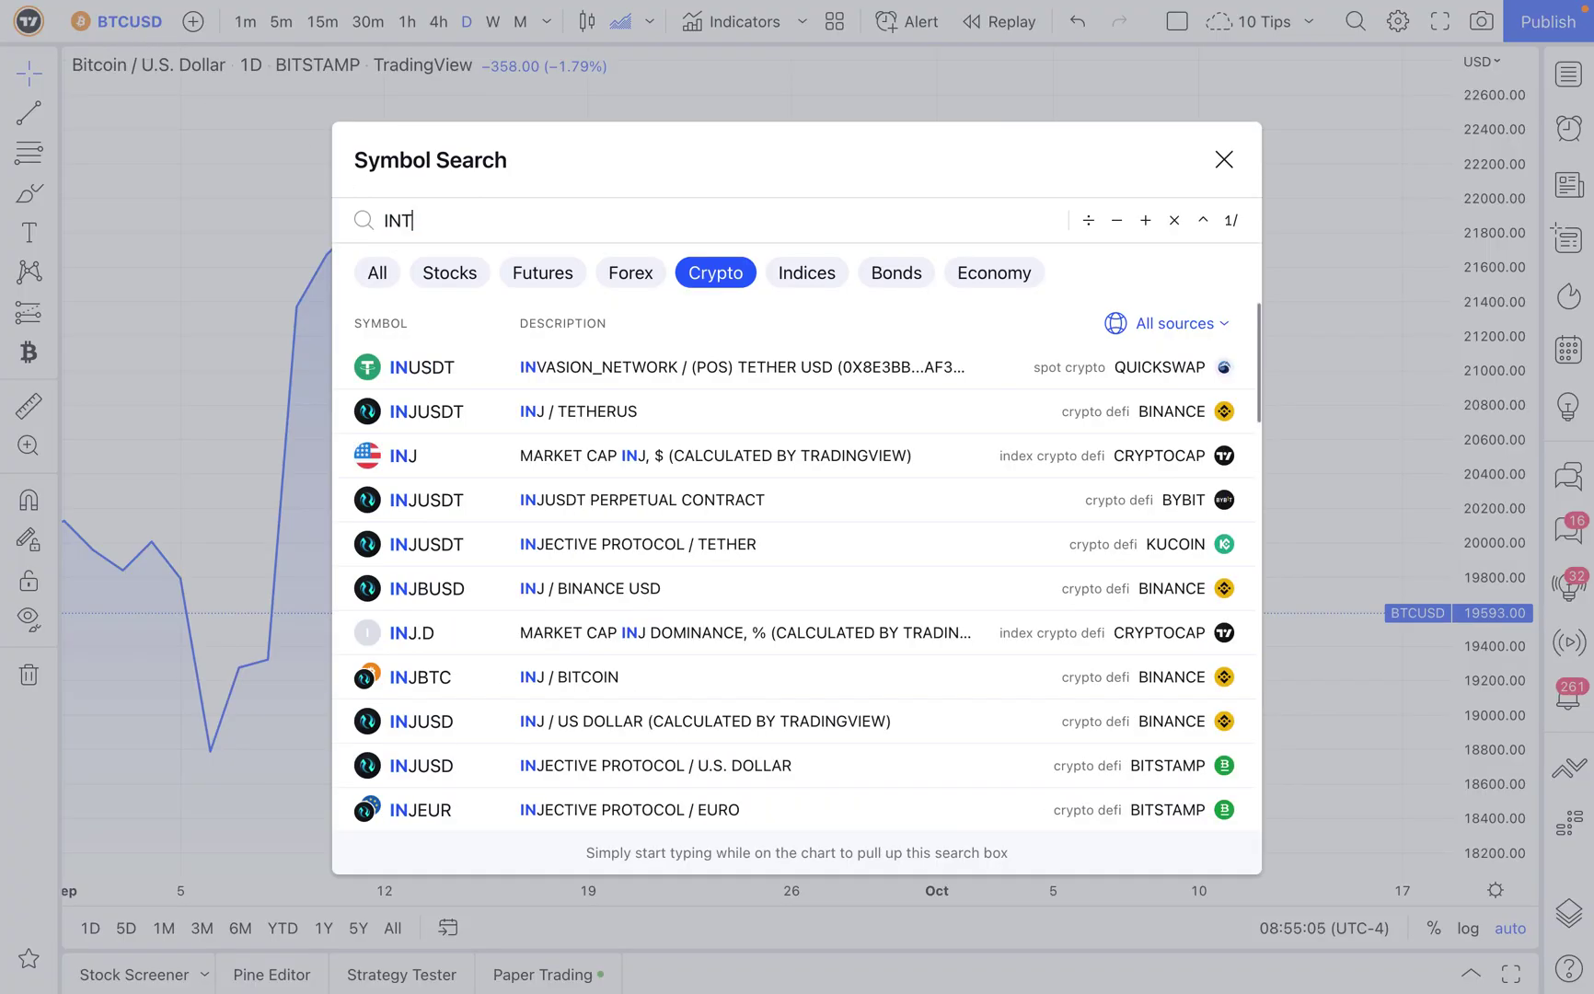
{"action": "type", "text": "OTHE"}
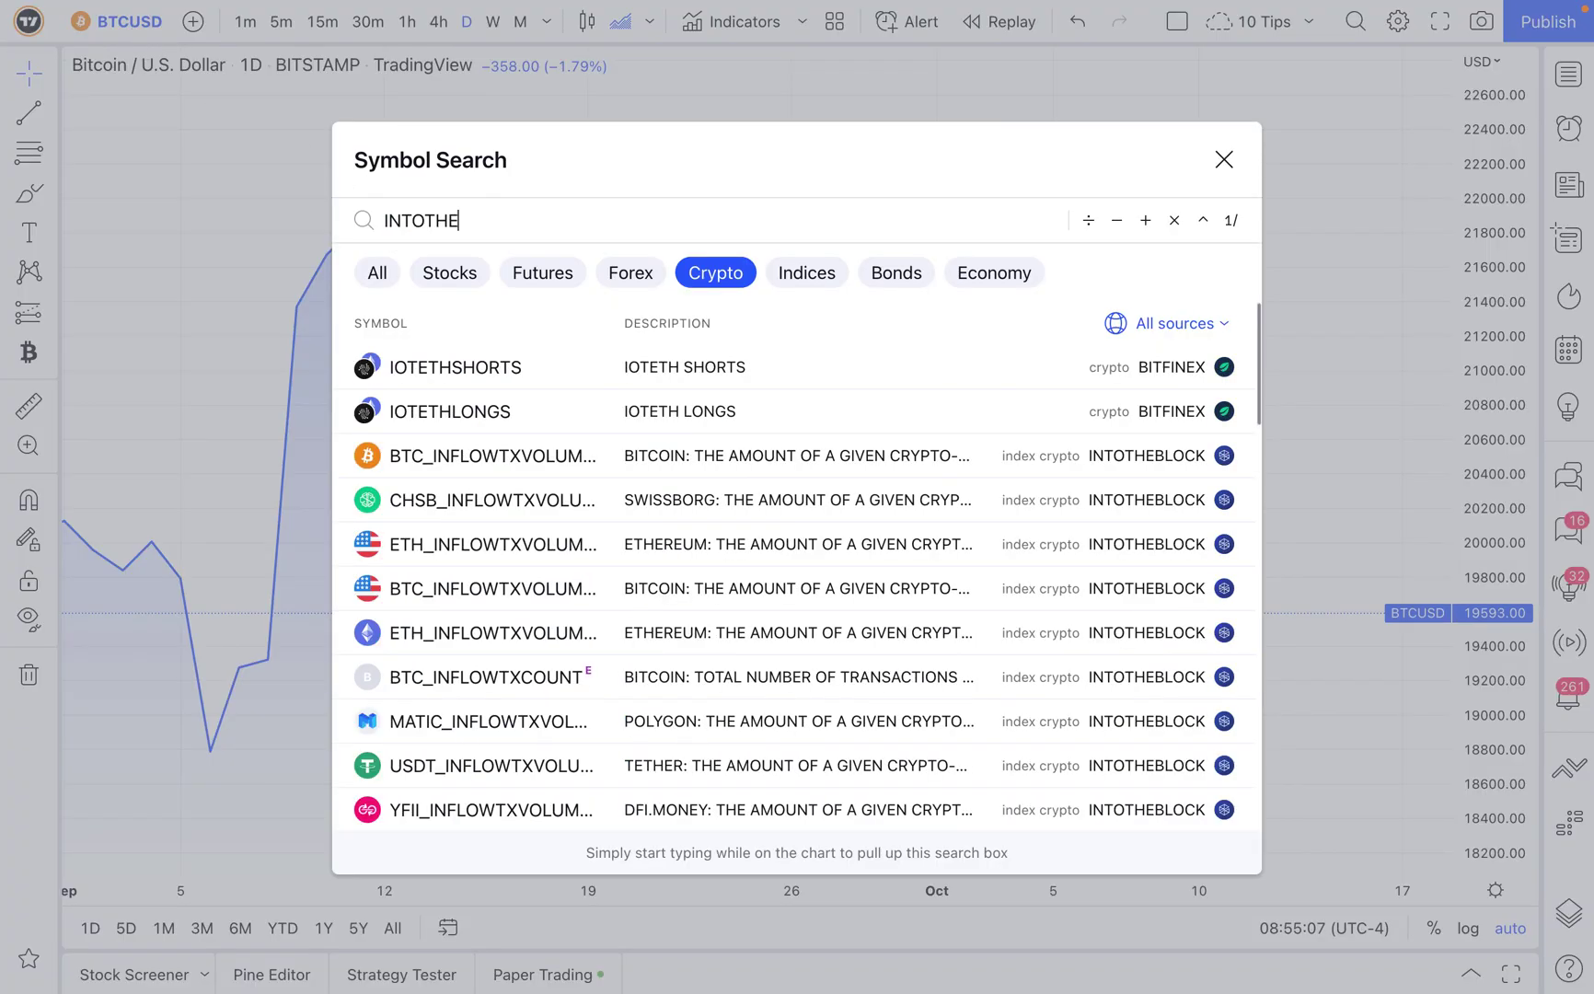
{"action": "type", "text": "BLOCK"}
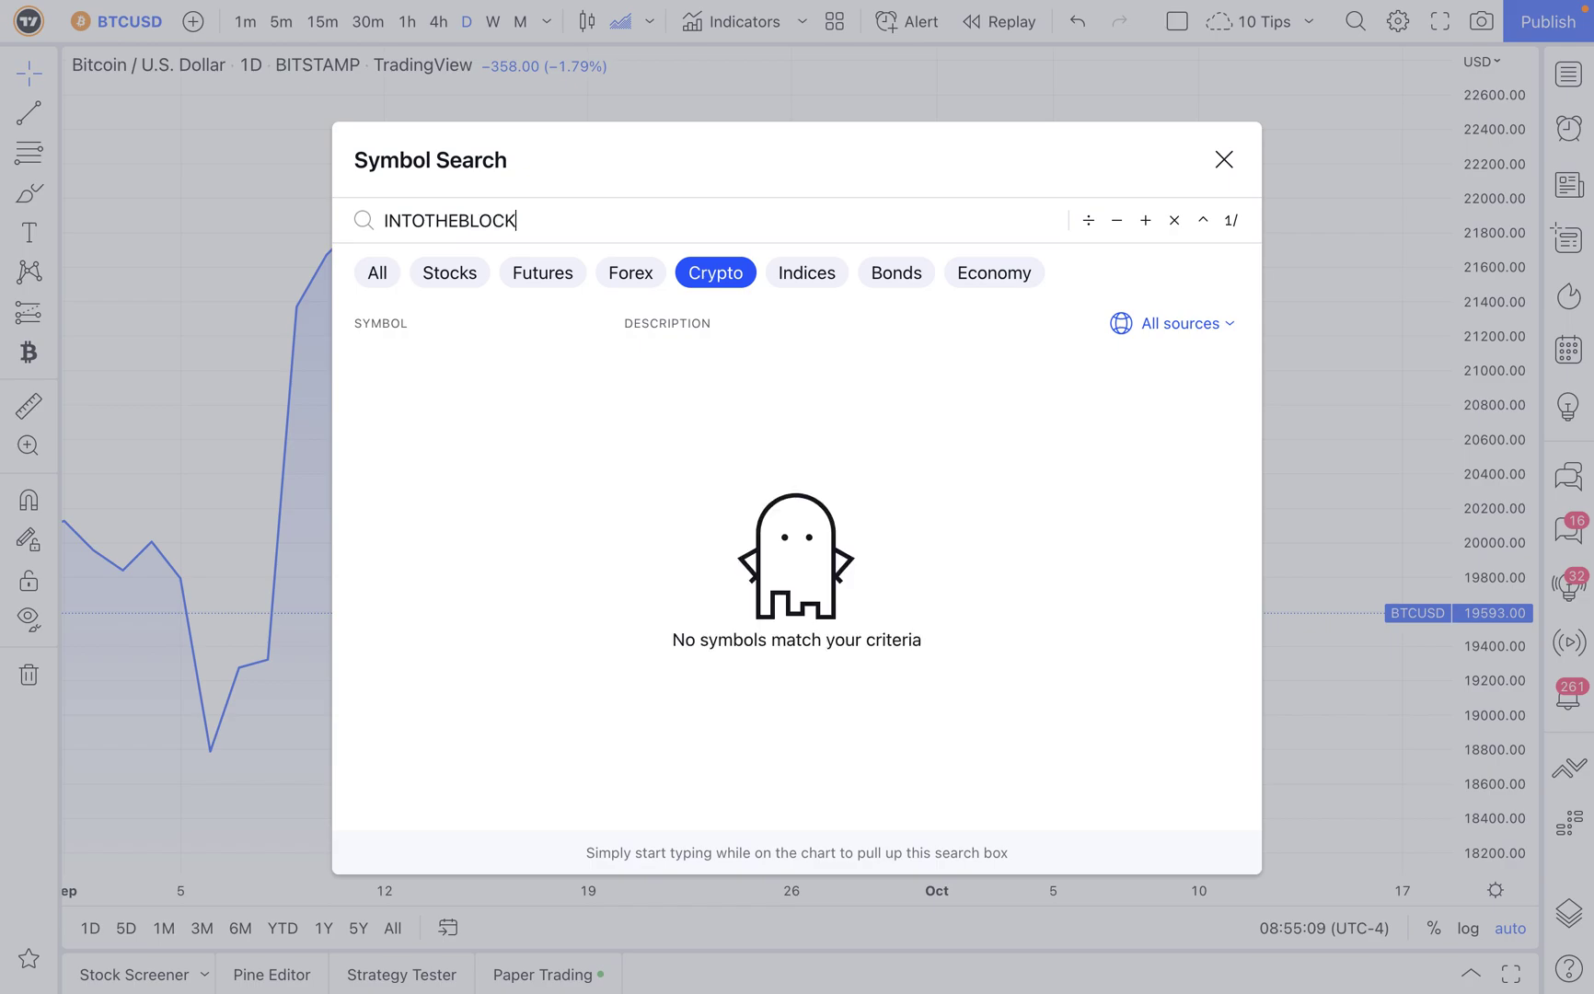
{"action": "type", "text": ":"}
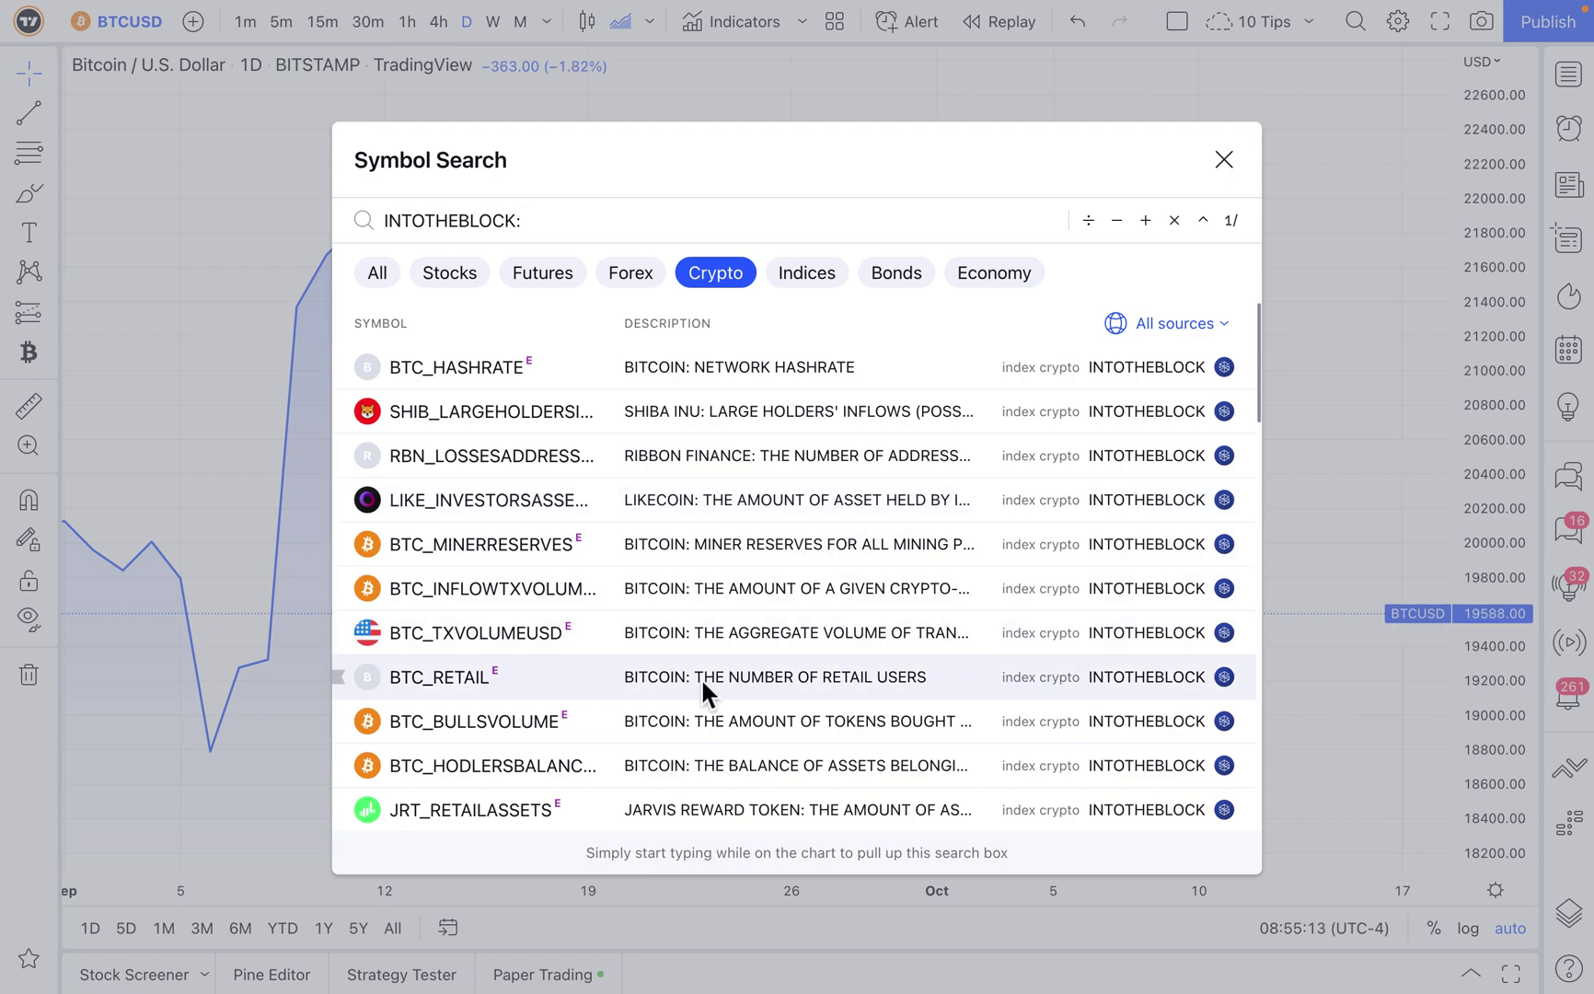
{"action": "scroll", "coordinate": [703, 692], "scroll_direction": "down", "scroll_amount": 1}
{"action": "scroll", "coordinate": [703, 683], "scroll_direction": "down", "scroll_amount": 3}
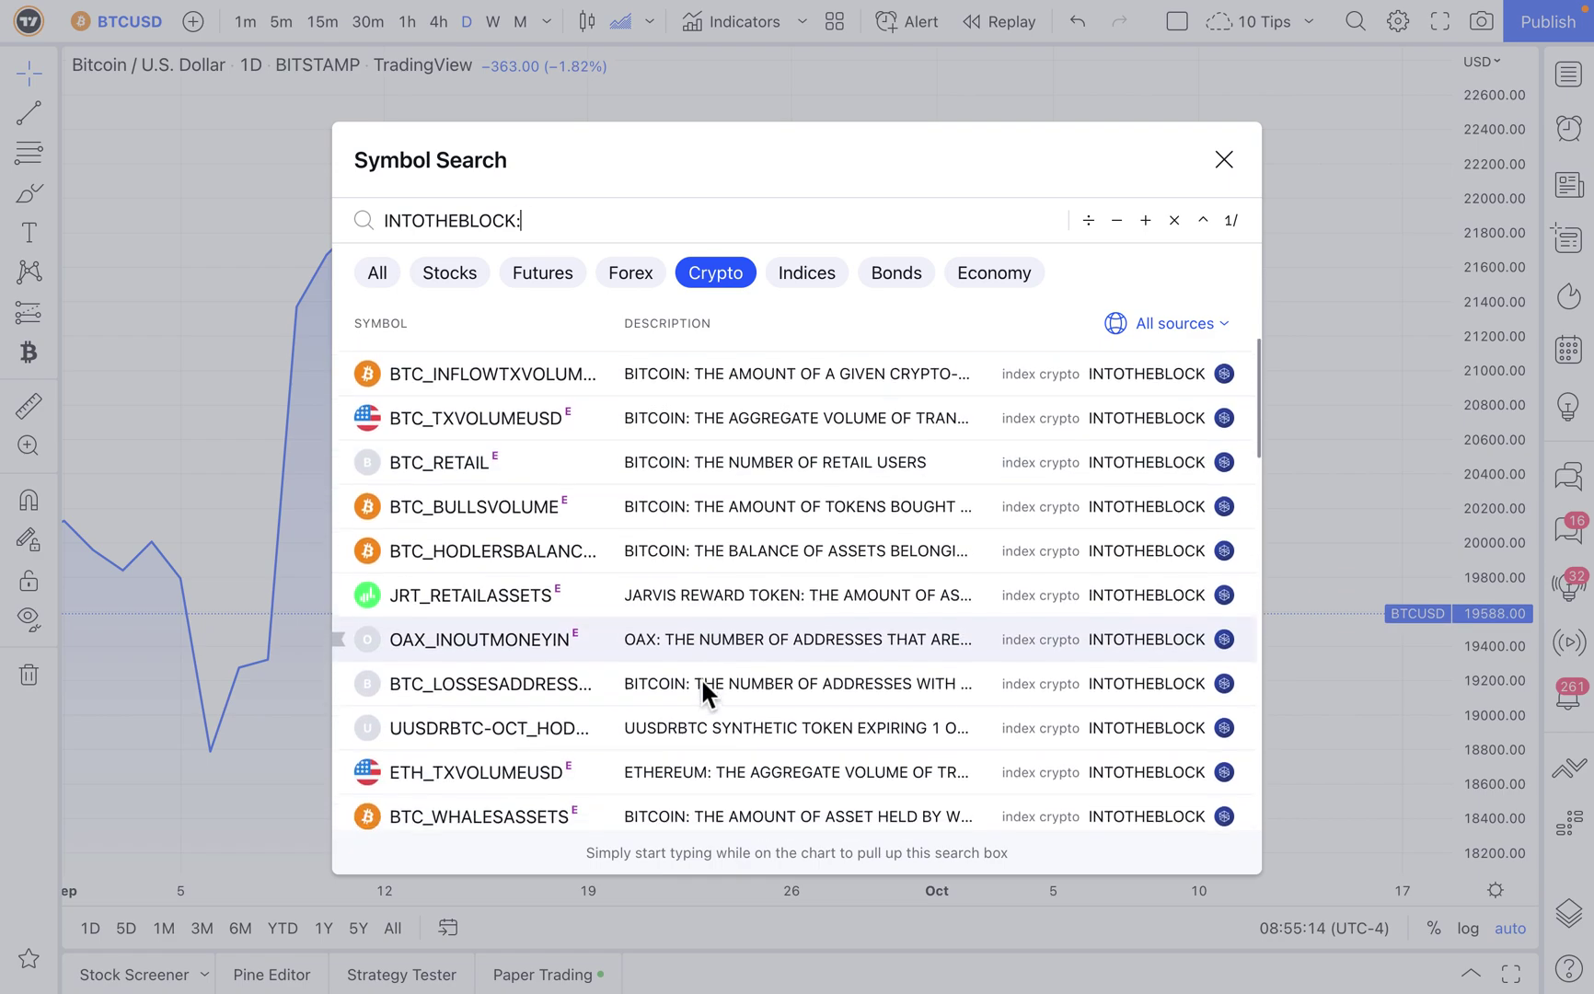
{"action": "scroll", "coordinate": [701, 681], "scroll_direction": "down", "scroll_amount": 2}
{"action": "scroll", "coordinate": [701, 686], "scroll_direction": "up", "scroll_amount": 5}
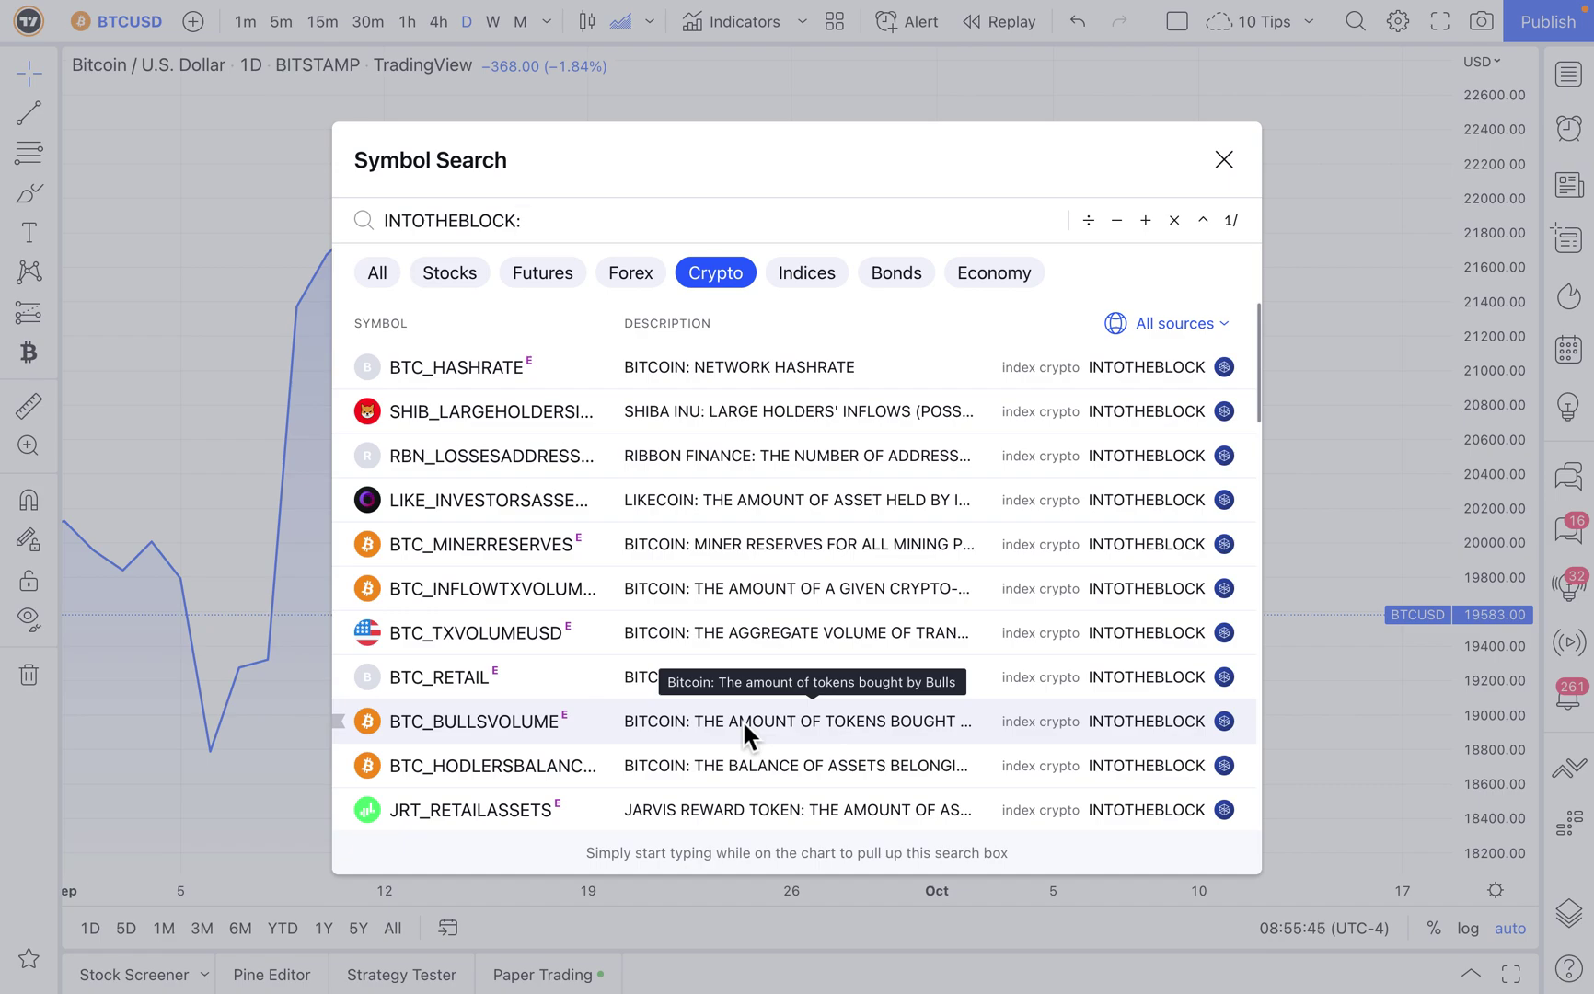
Scroll the results to INTOTHEBLOCK's BTC_NEWADDRESSES and load it in place of BTCUSD.
{"action": "scroll", "coordinate": [742, 719], "scroll_direction": "down", "scroll_amount": 5}
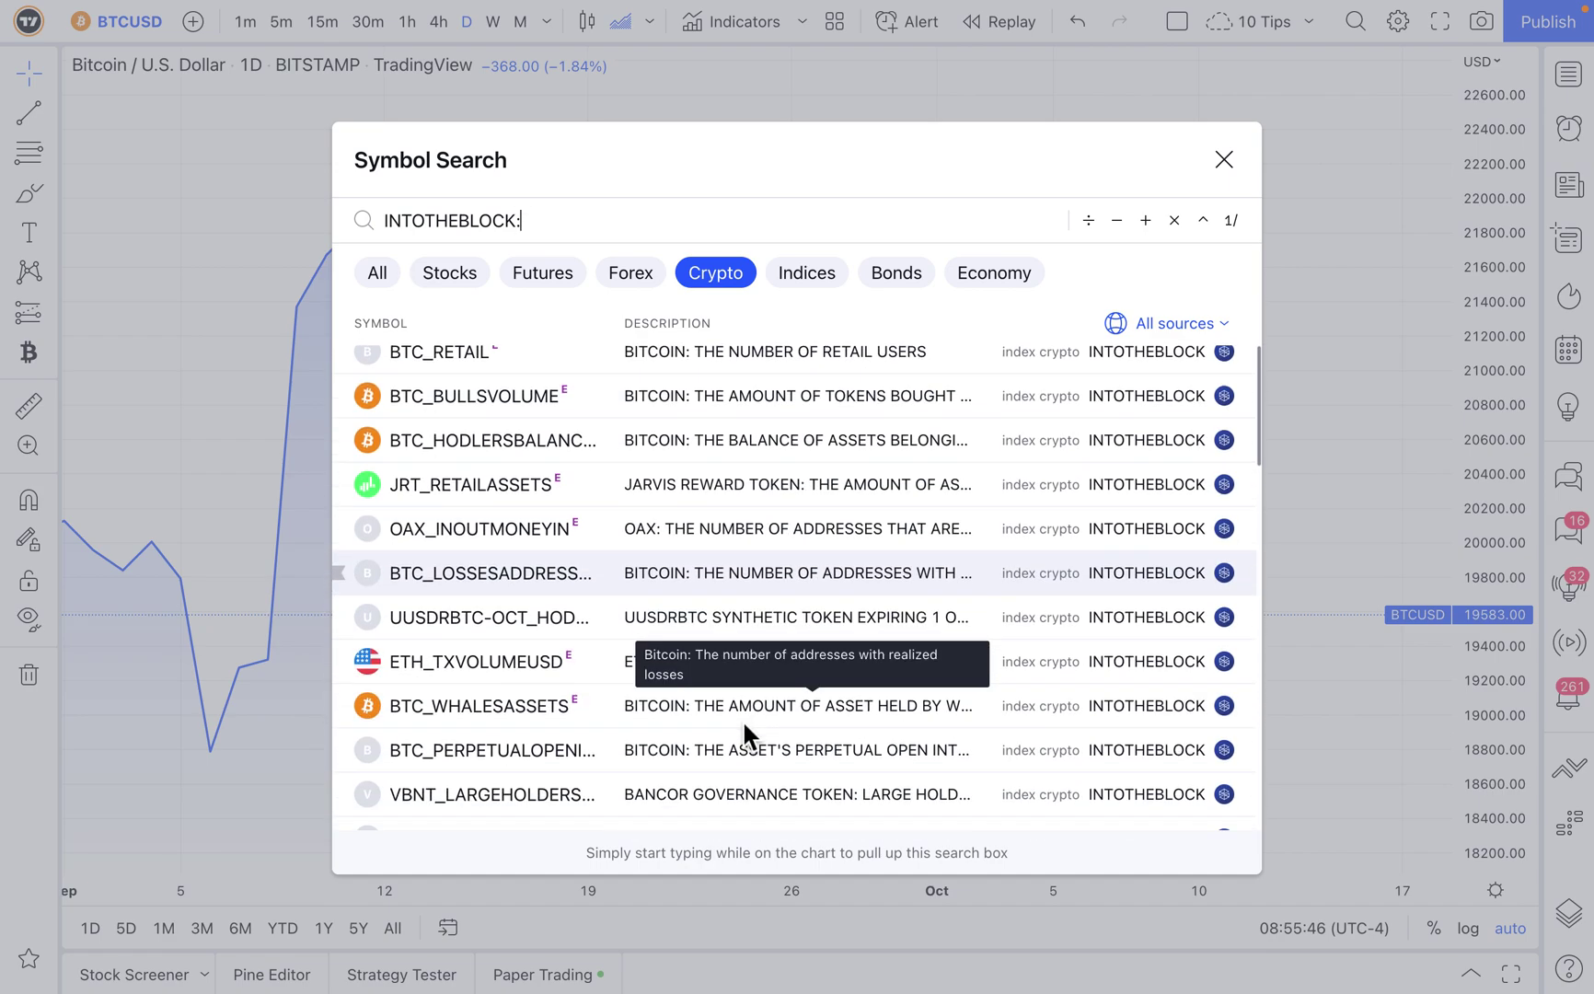
{"action": "scroll", "coordinate": [741, 719], "scroll_direction": "down", "scroll_amount": 2}
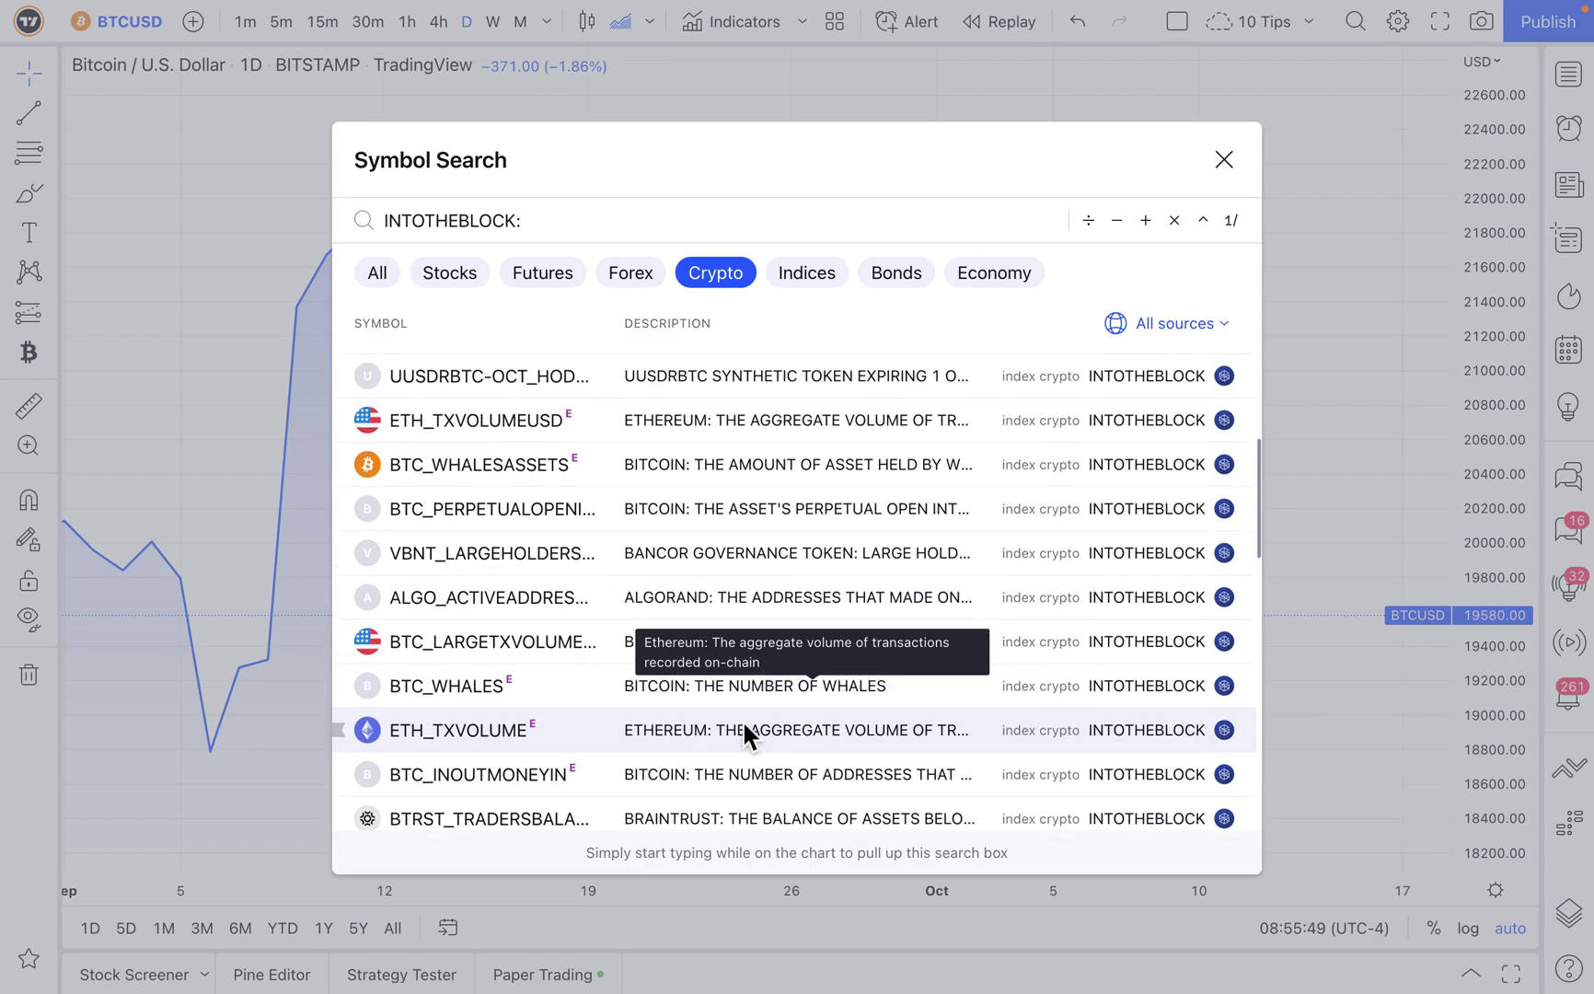
{"action": "scroll", "coordinate": [742, 719], "scroll_direction": "down", "scroll_amount": 5}
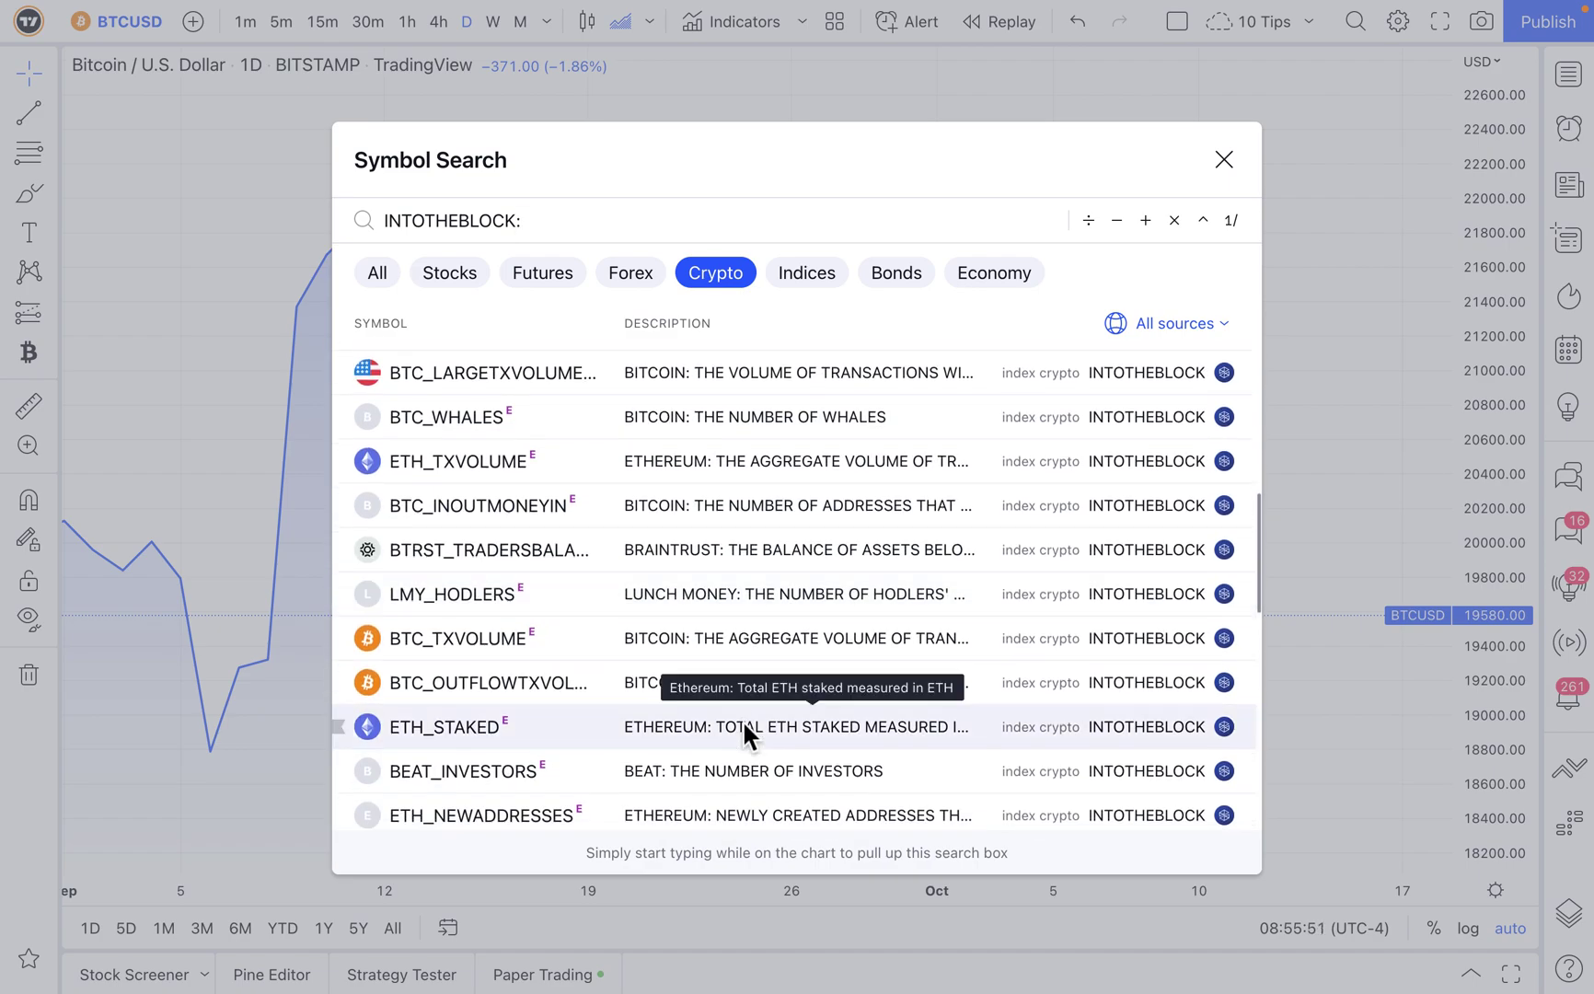
{"action": "scroll", "coordinate": [774, 623], "scroll_direction": "down", "scroll_amount": 5}
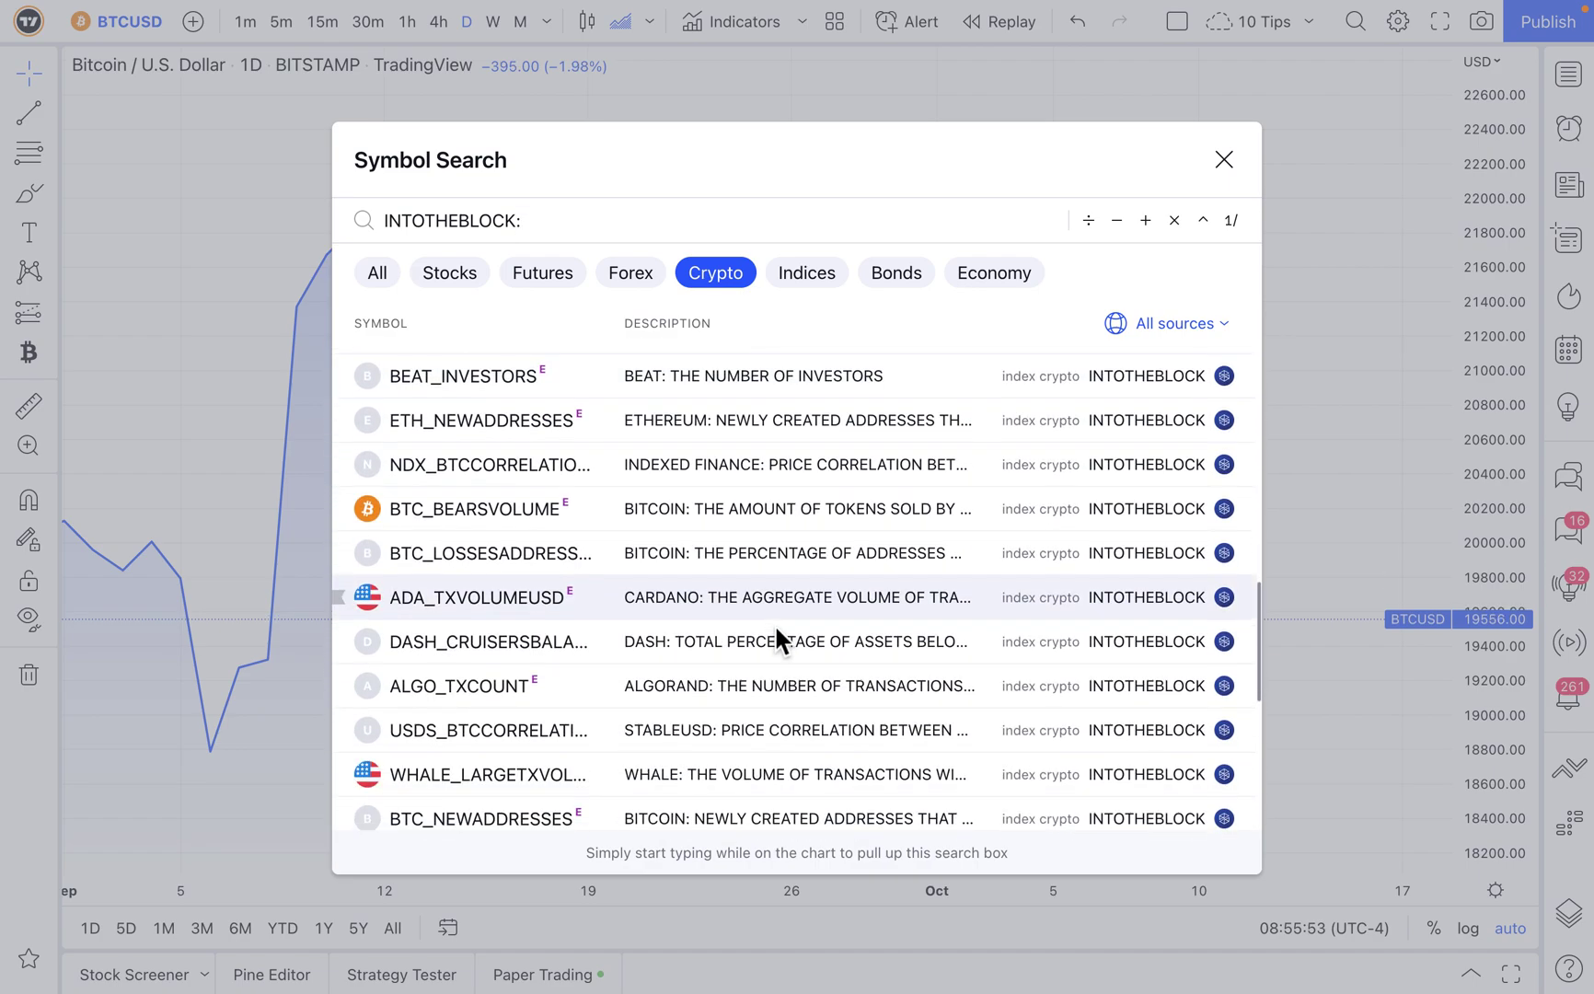
{"action": "scroll", "coordinate": [775, 623], "scroll_direction": "down", "scroll_amount": 1}
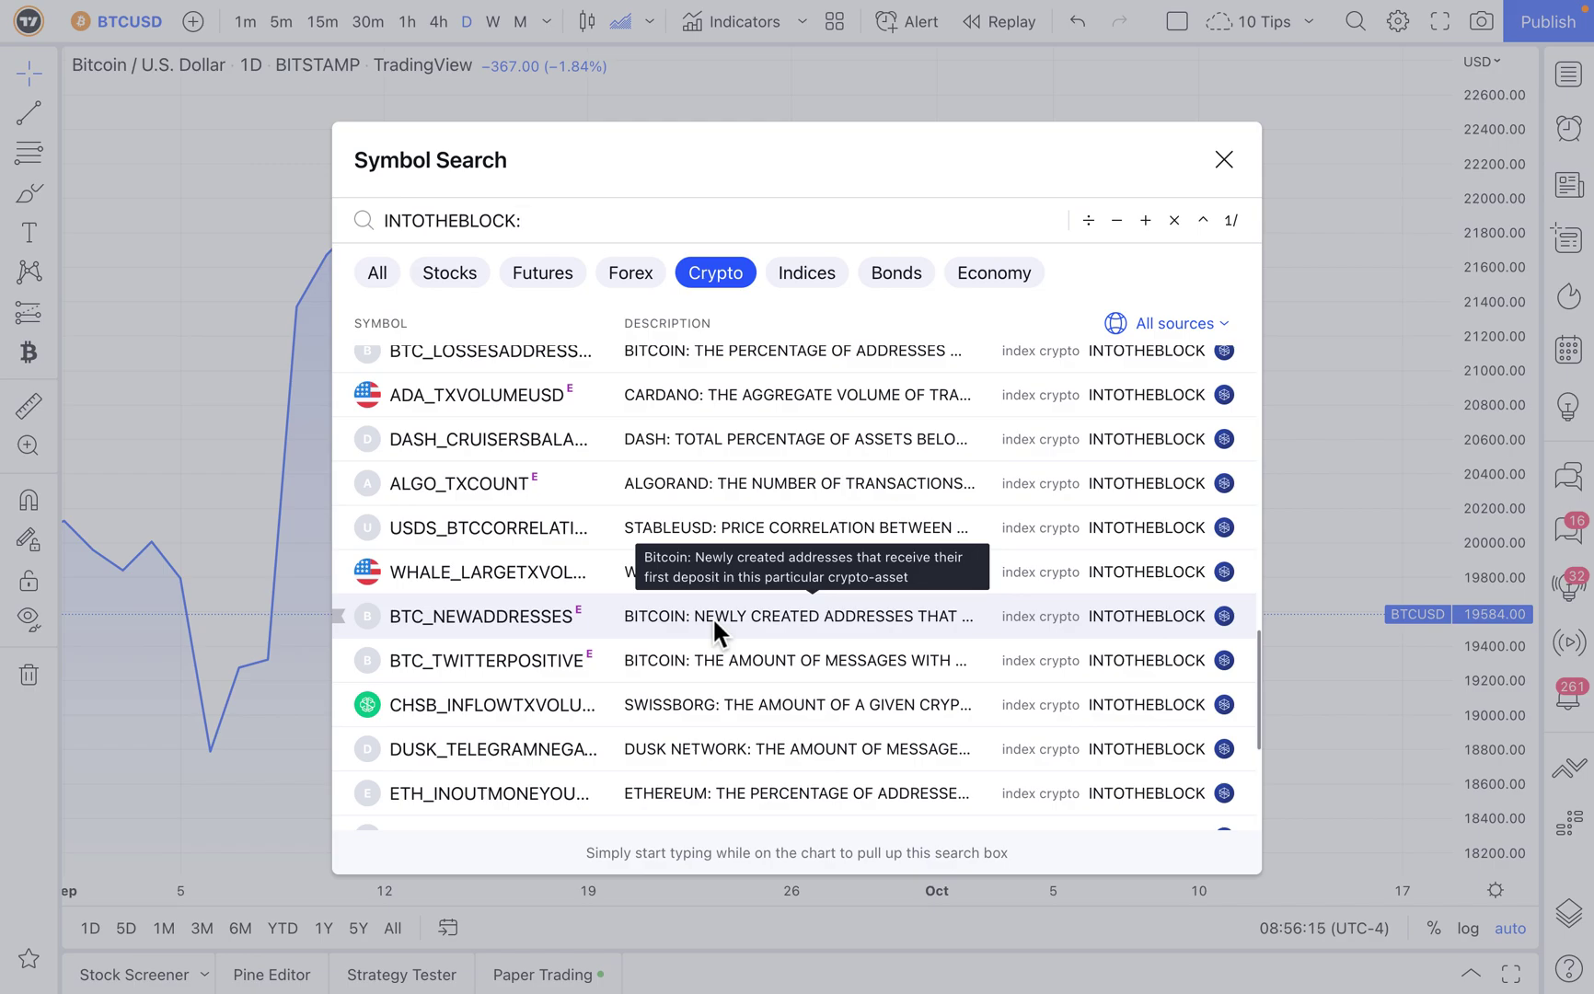
{"action": "left_click", "coordinate": [712, 617]}
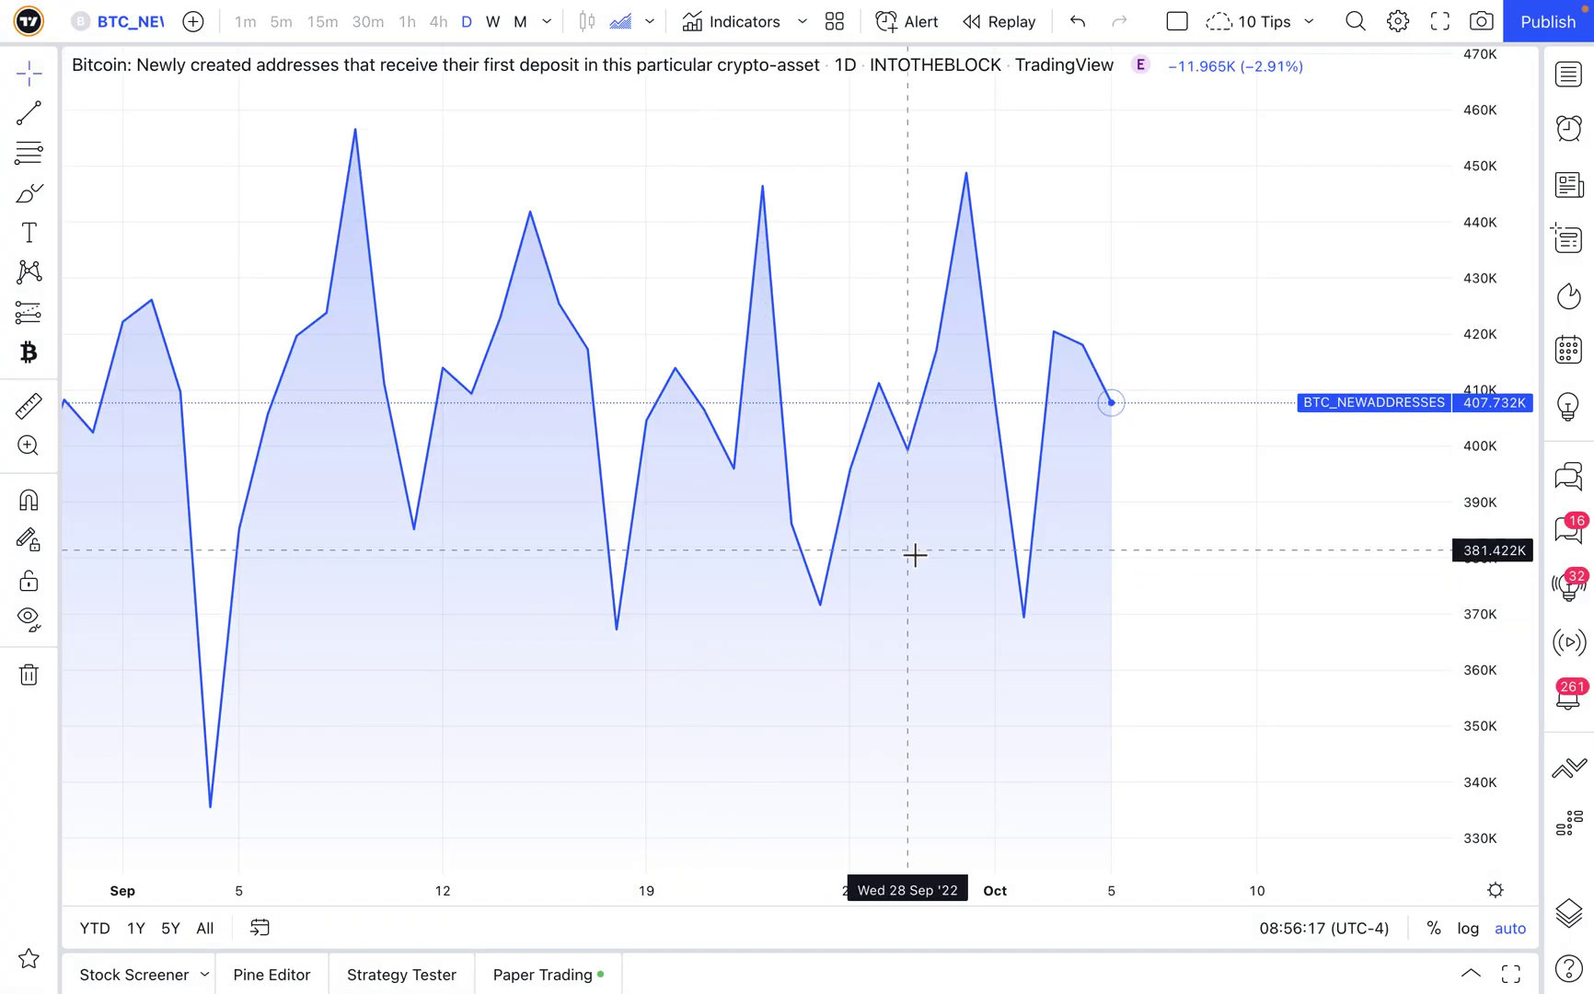
Zoom out and pan the BTC_NEWADDRESSES chart to span late 2020 through 2022.
{"action": "scroll", "coordinate": [936, 576], "scroll_direction": "down", "scroll_amount": 2}
{"action": "scroll", "coordinate": [936, 576], "scroll_direction": "down", "scroll_amount": 6}
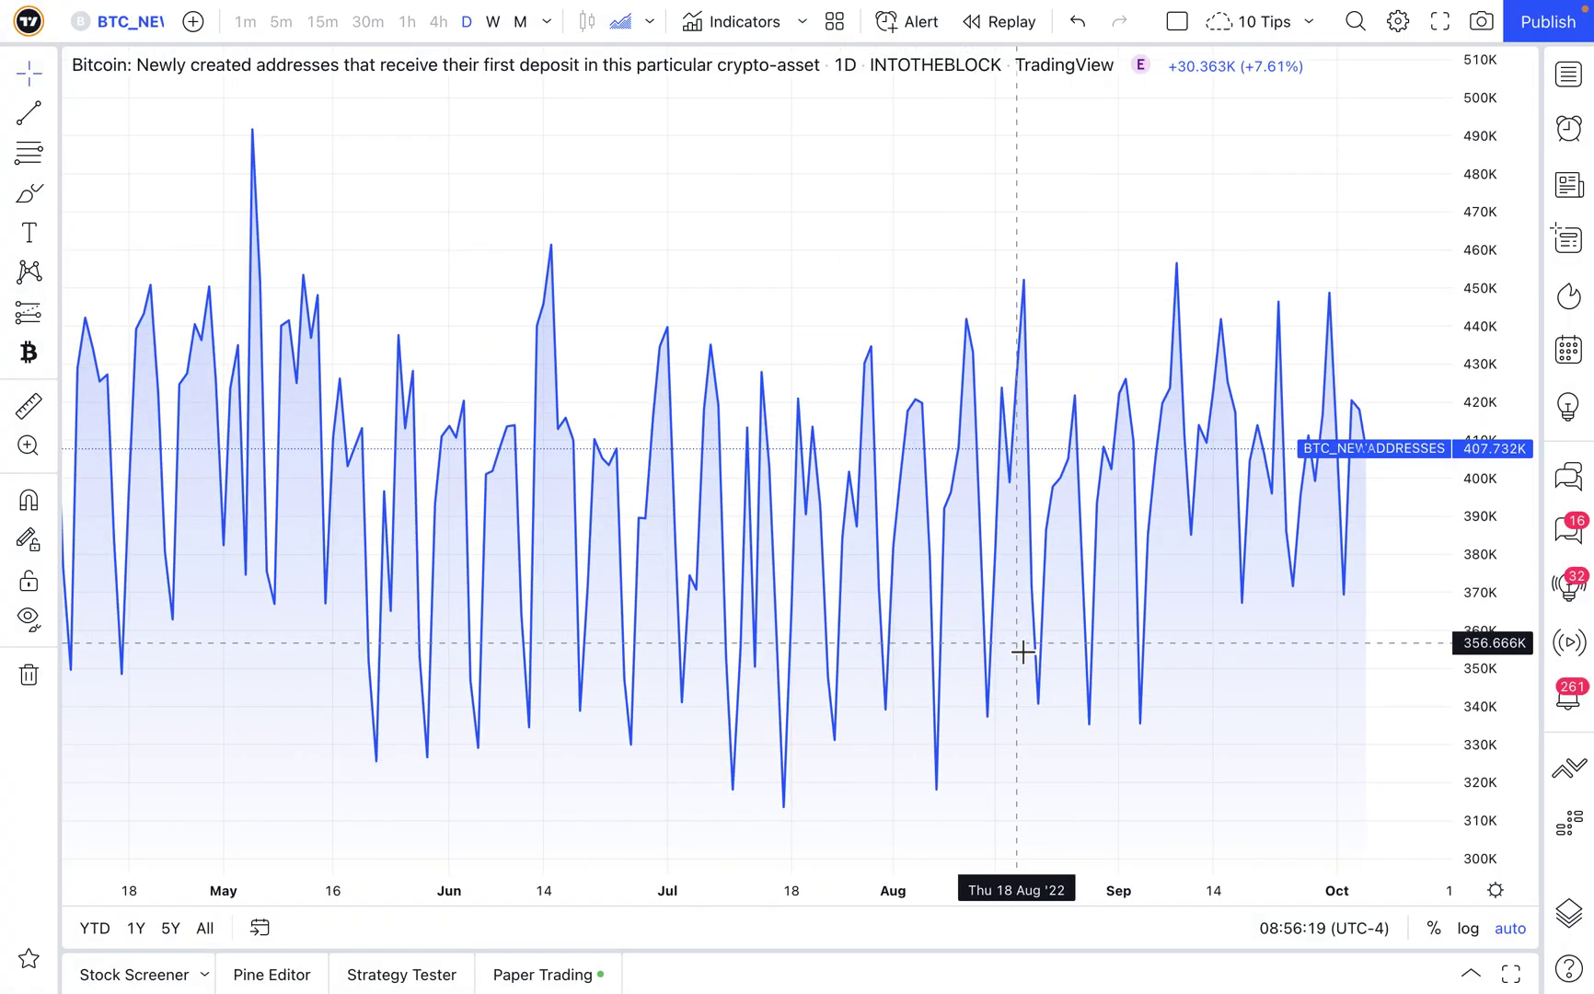
{"action": "scroll", "coordinate": [1061, 653], "scroll_direction": "down", "scroll_amount": 4}
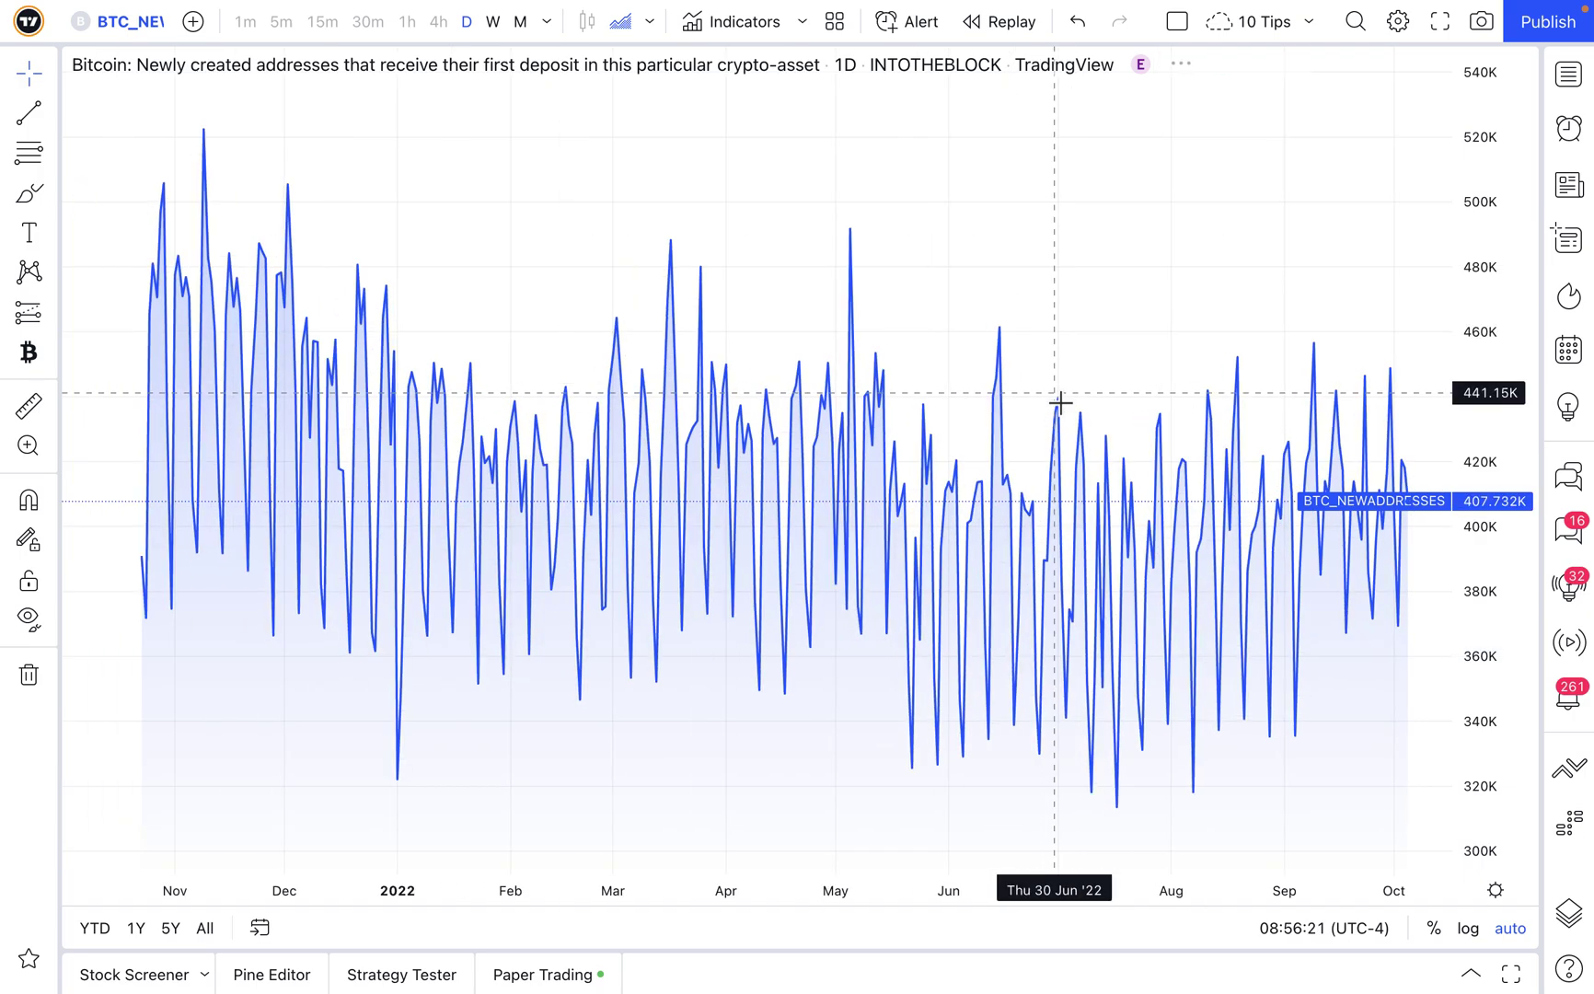
{"action": "scroll", "coordinate": [1035, 572], "scroll_direction": "down", "scroll_amount": 2}
{"action": "scroll", "coordinate": [1024, 629], "scroll_direction": "down", "scroll_amount": 3}
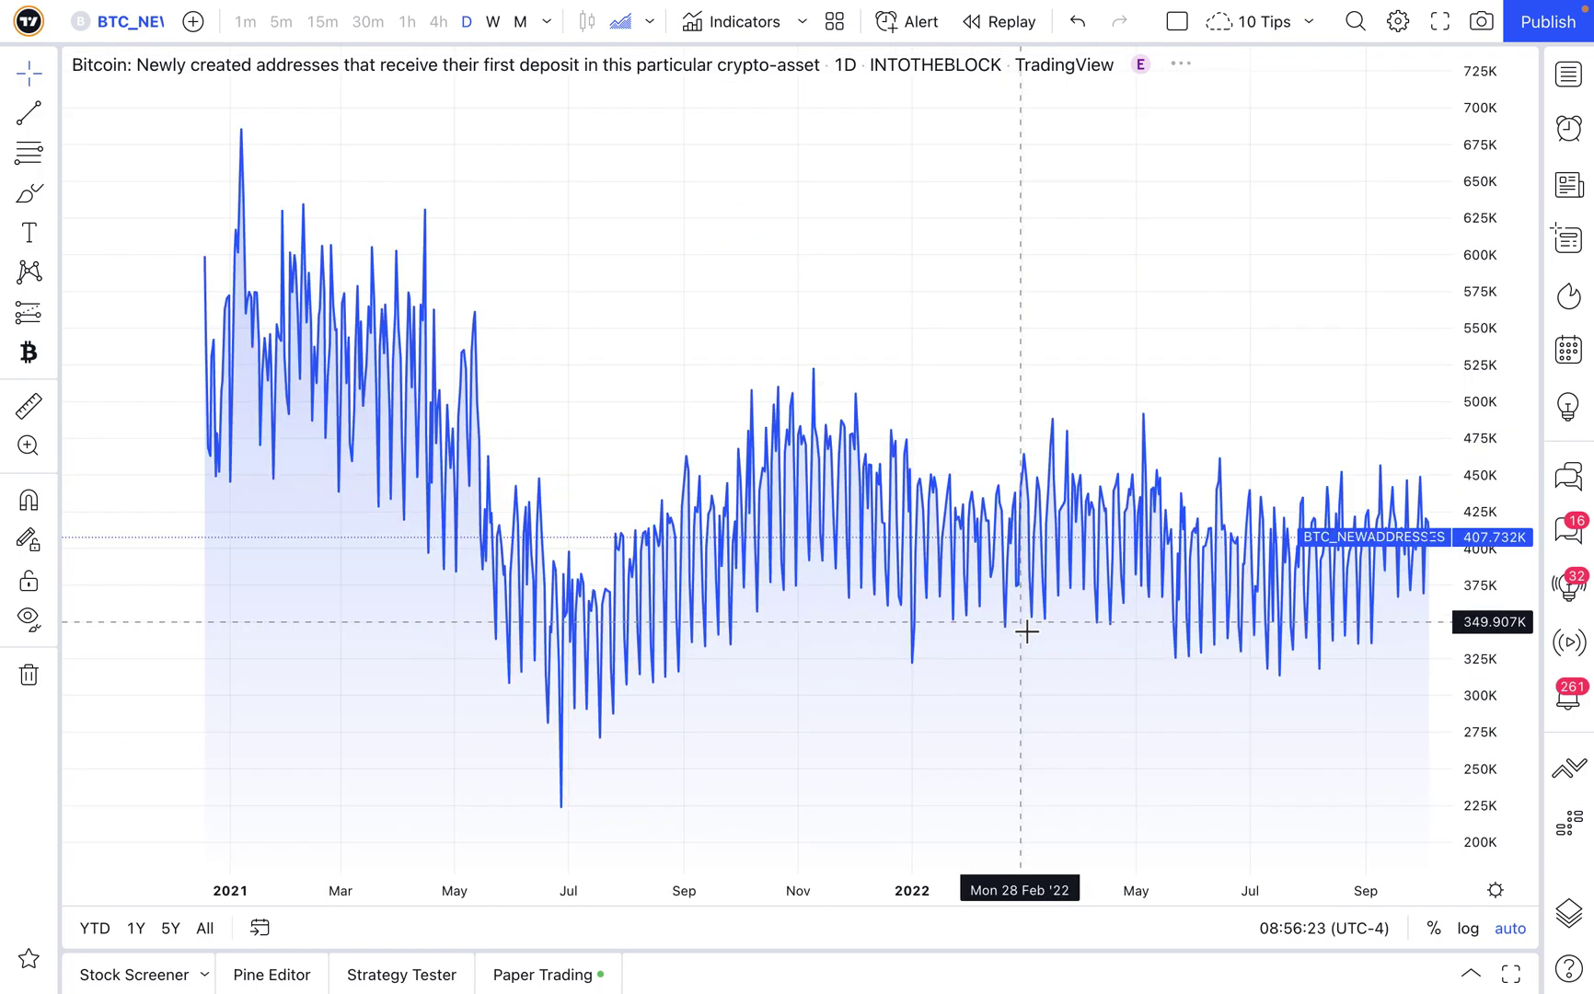
{"action": "left_click_drag", "start_coordinate": [1093, 686], "coordinate": [838, 698]}
{"action": "scroll", "coordinate": [839, 698], "scroll_direction": "down", "scroll_amount": 2}
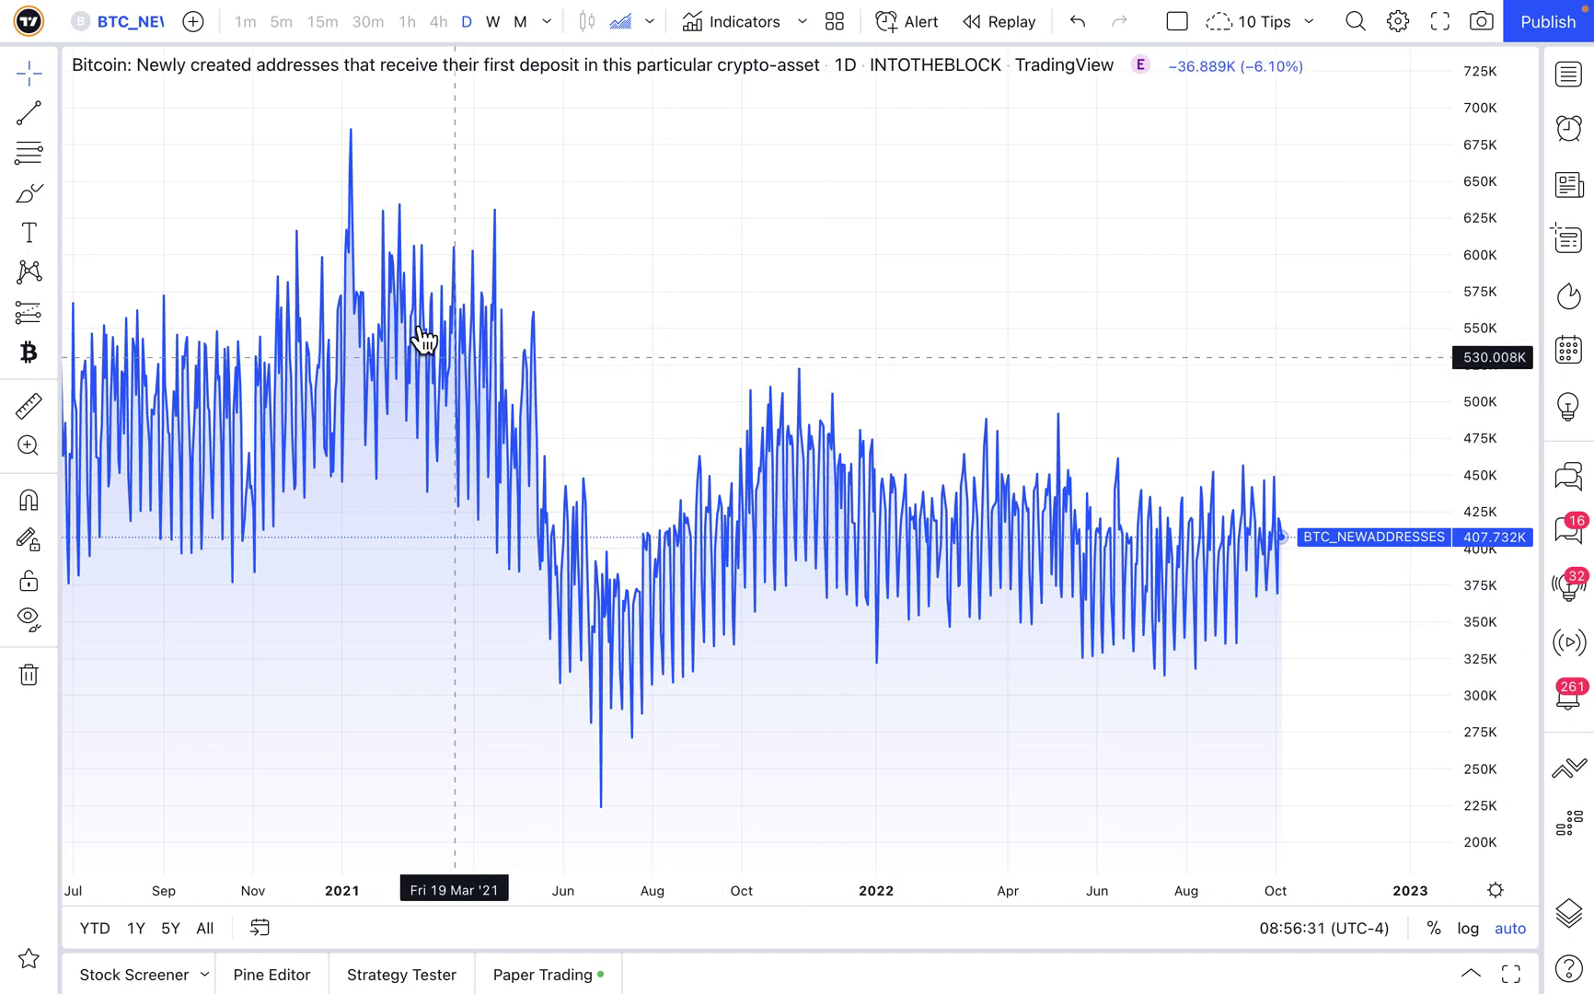
{"action": "left_click", "coordinate": [122, 24]}
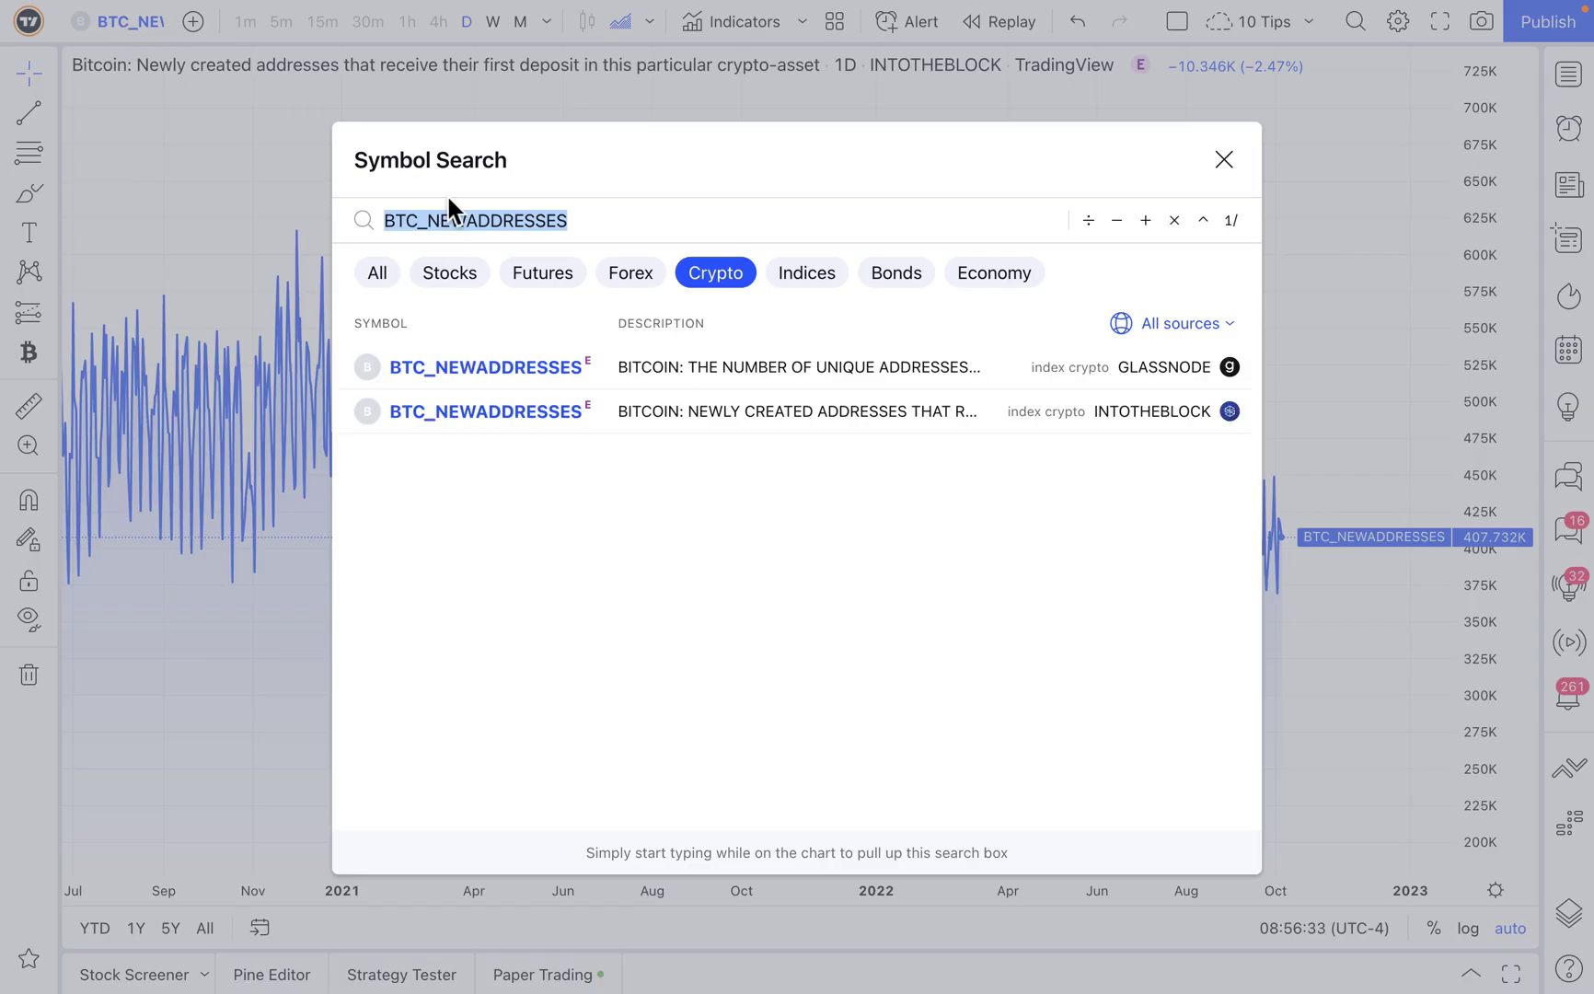
Search 'INTOTHEBLOCK:' and scroll the index list past BTC_WHALES and ETH_HASHRATE.
{"action": "type", "text": "INTOTHEBLOCK:"}
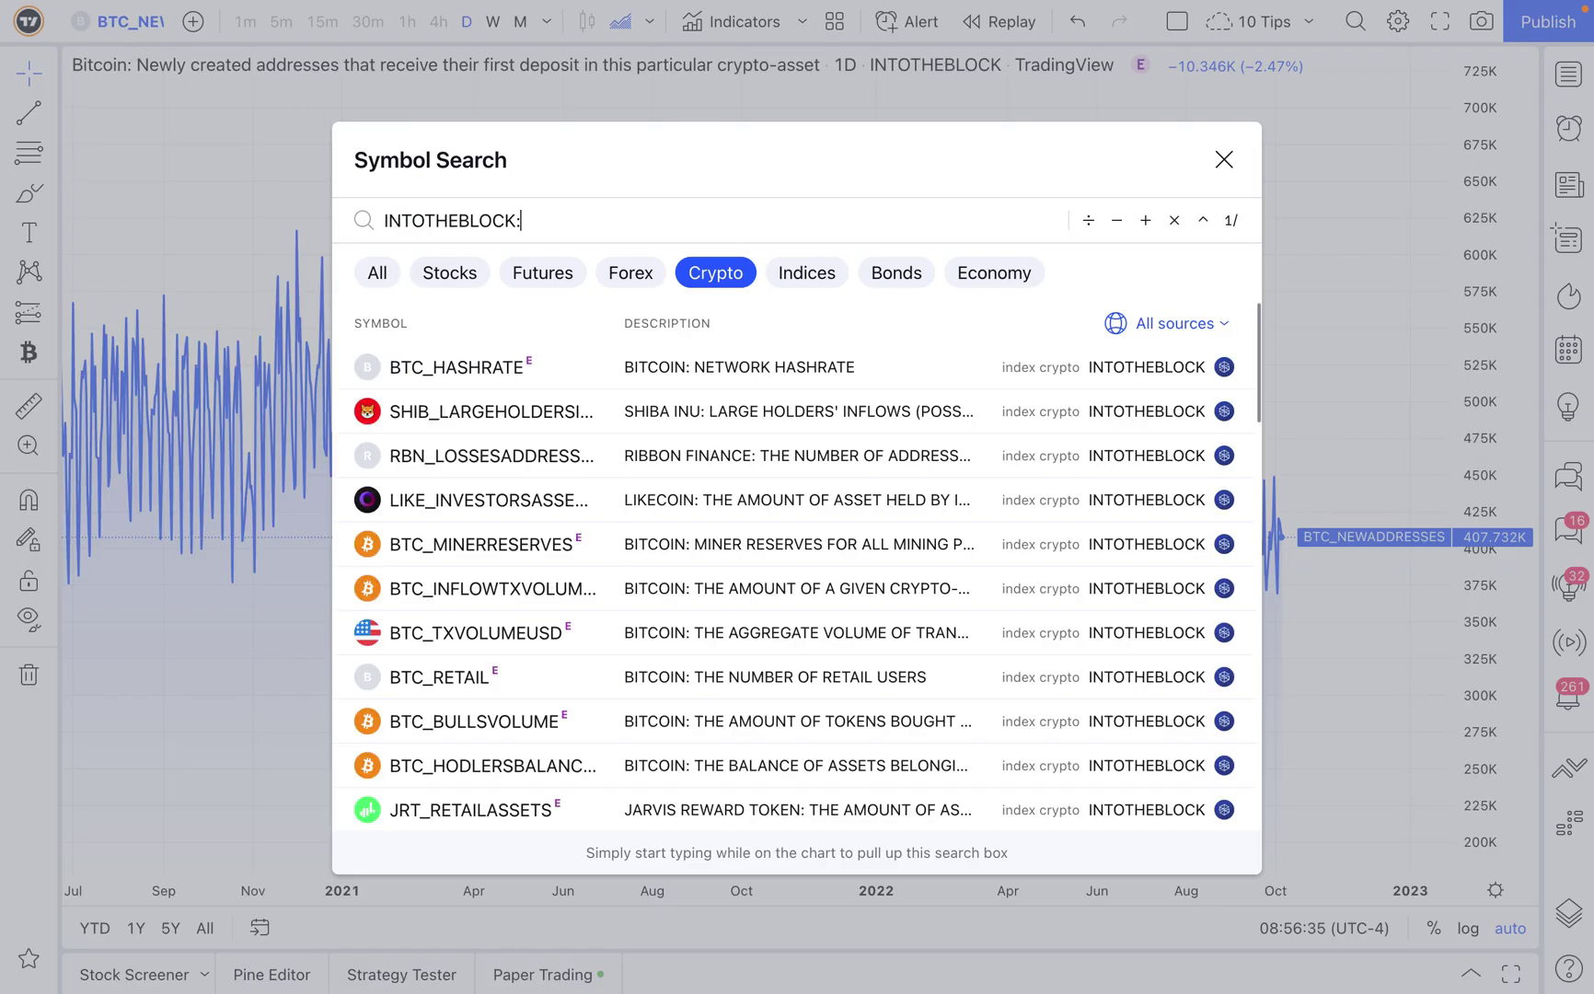
{"action": "scroll", "coordinate": [802, 716], "scroll_direction": "down", "scroll_amount": 1}
{"action": "scroll", "coordinate": [801, 712], "scroll_direction": "down", "scroll_amount": 6}
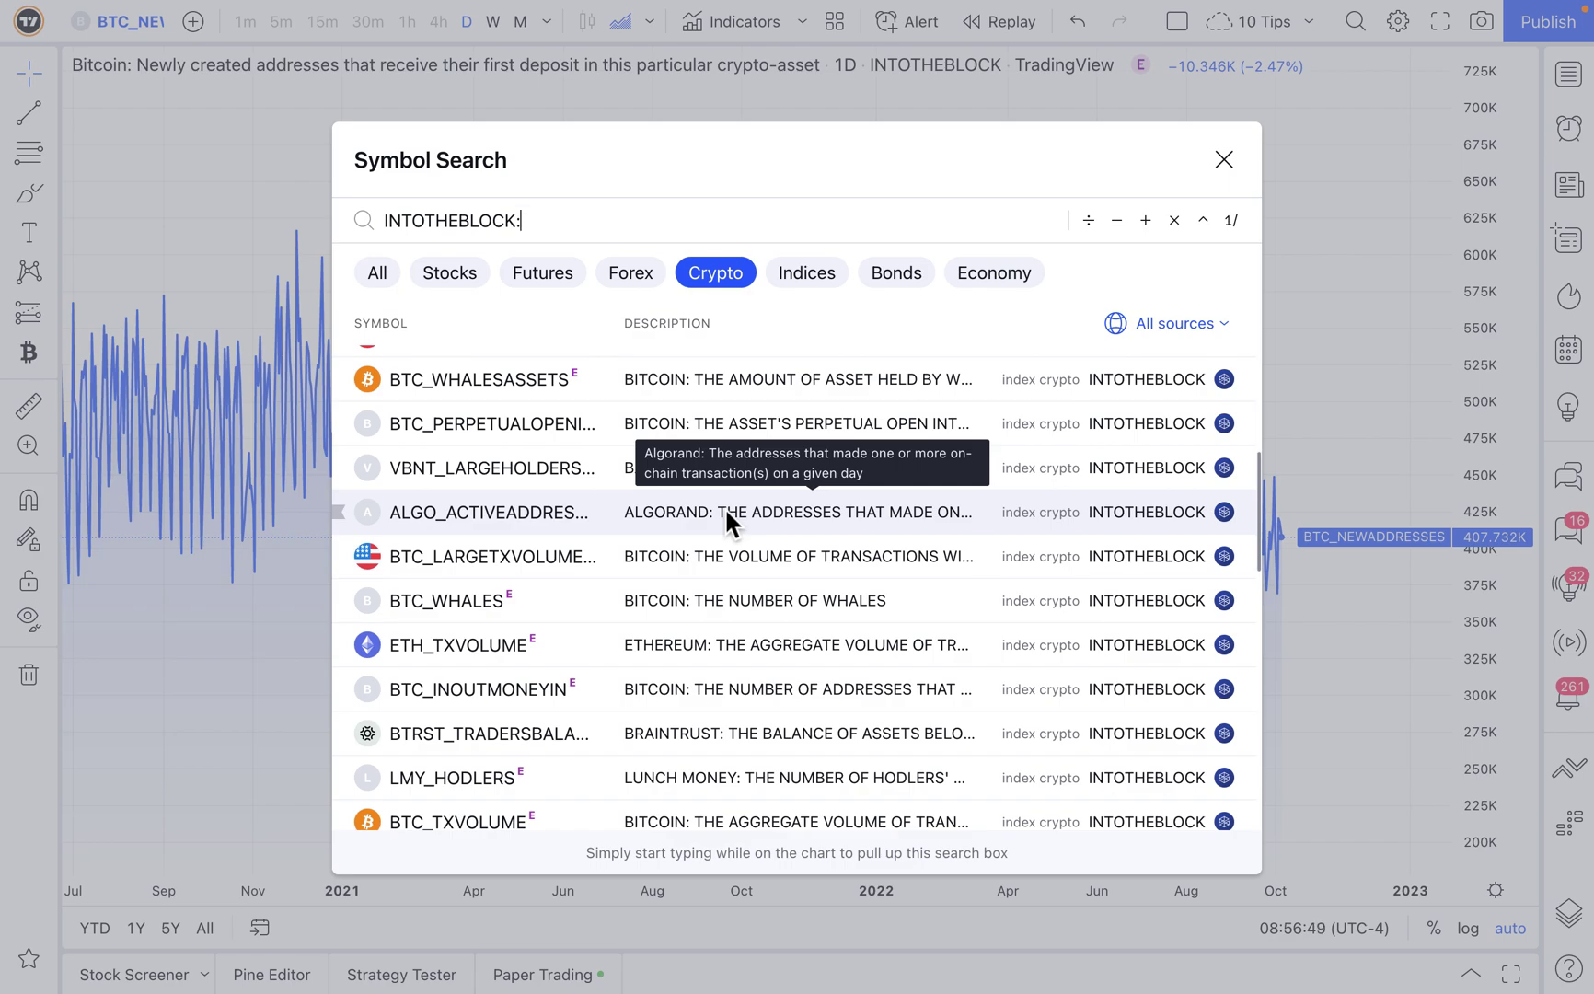
{"action": "scroll", "coordinate": [758, 672], "scroll_direction": "down", "scroll_amount": 8}
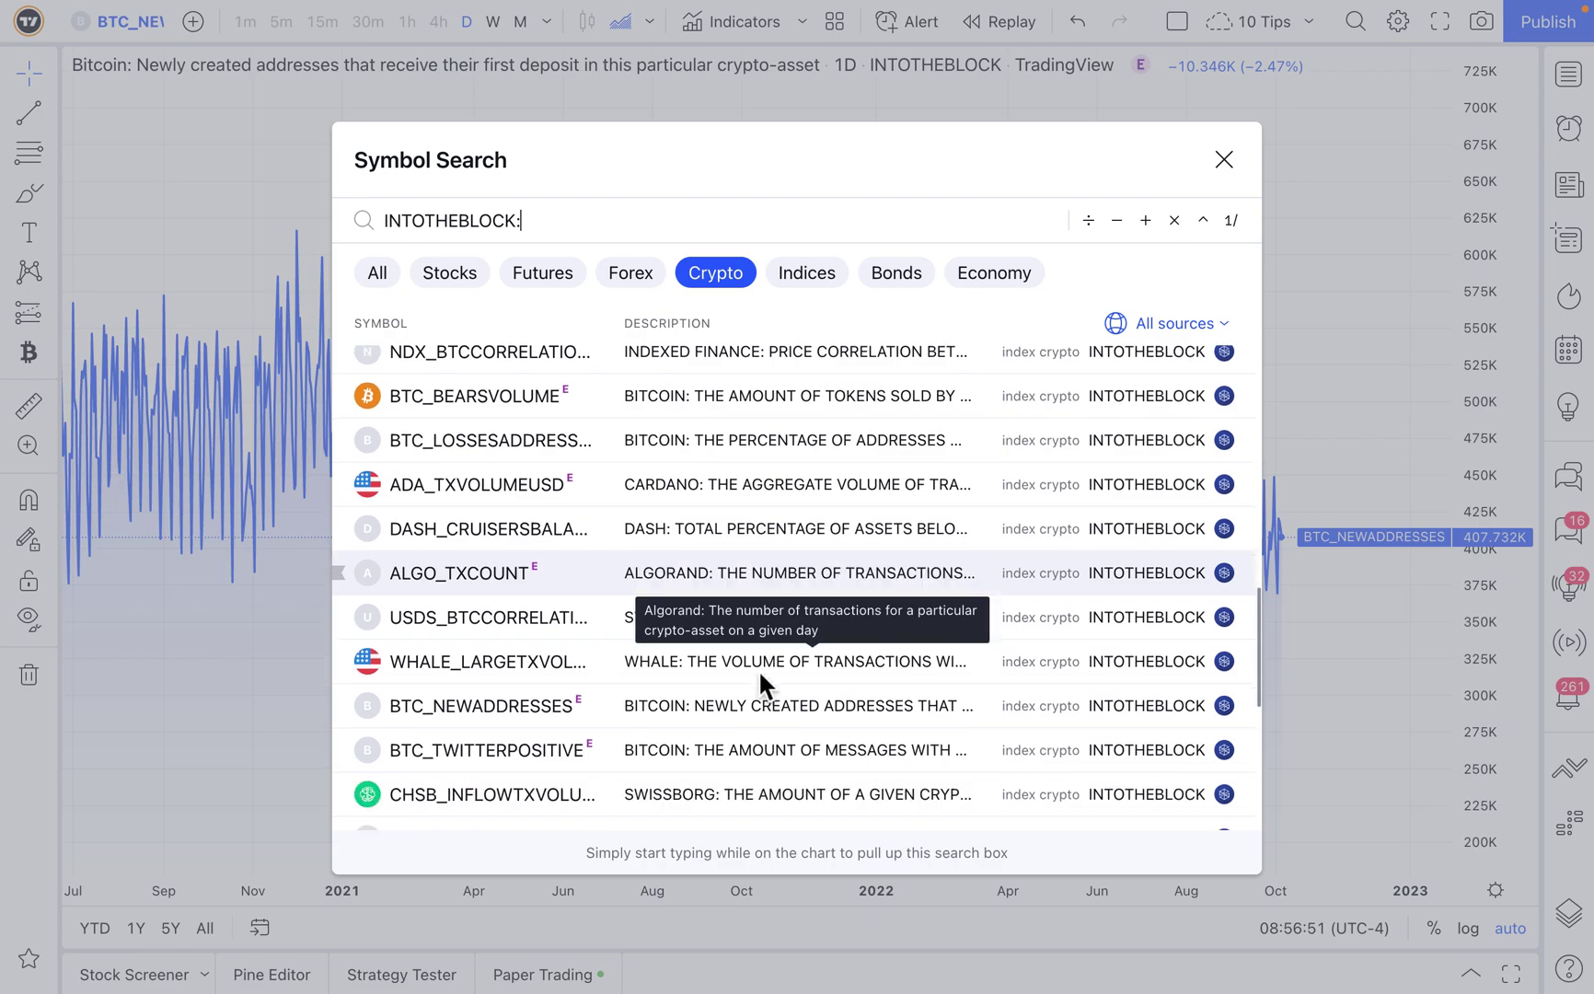
{"action": "scroll", "coordinate": [760, 677], "scroll_direction": "down", "scroll_amount": 10}
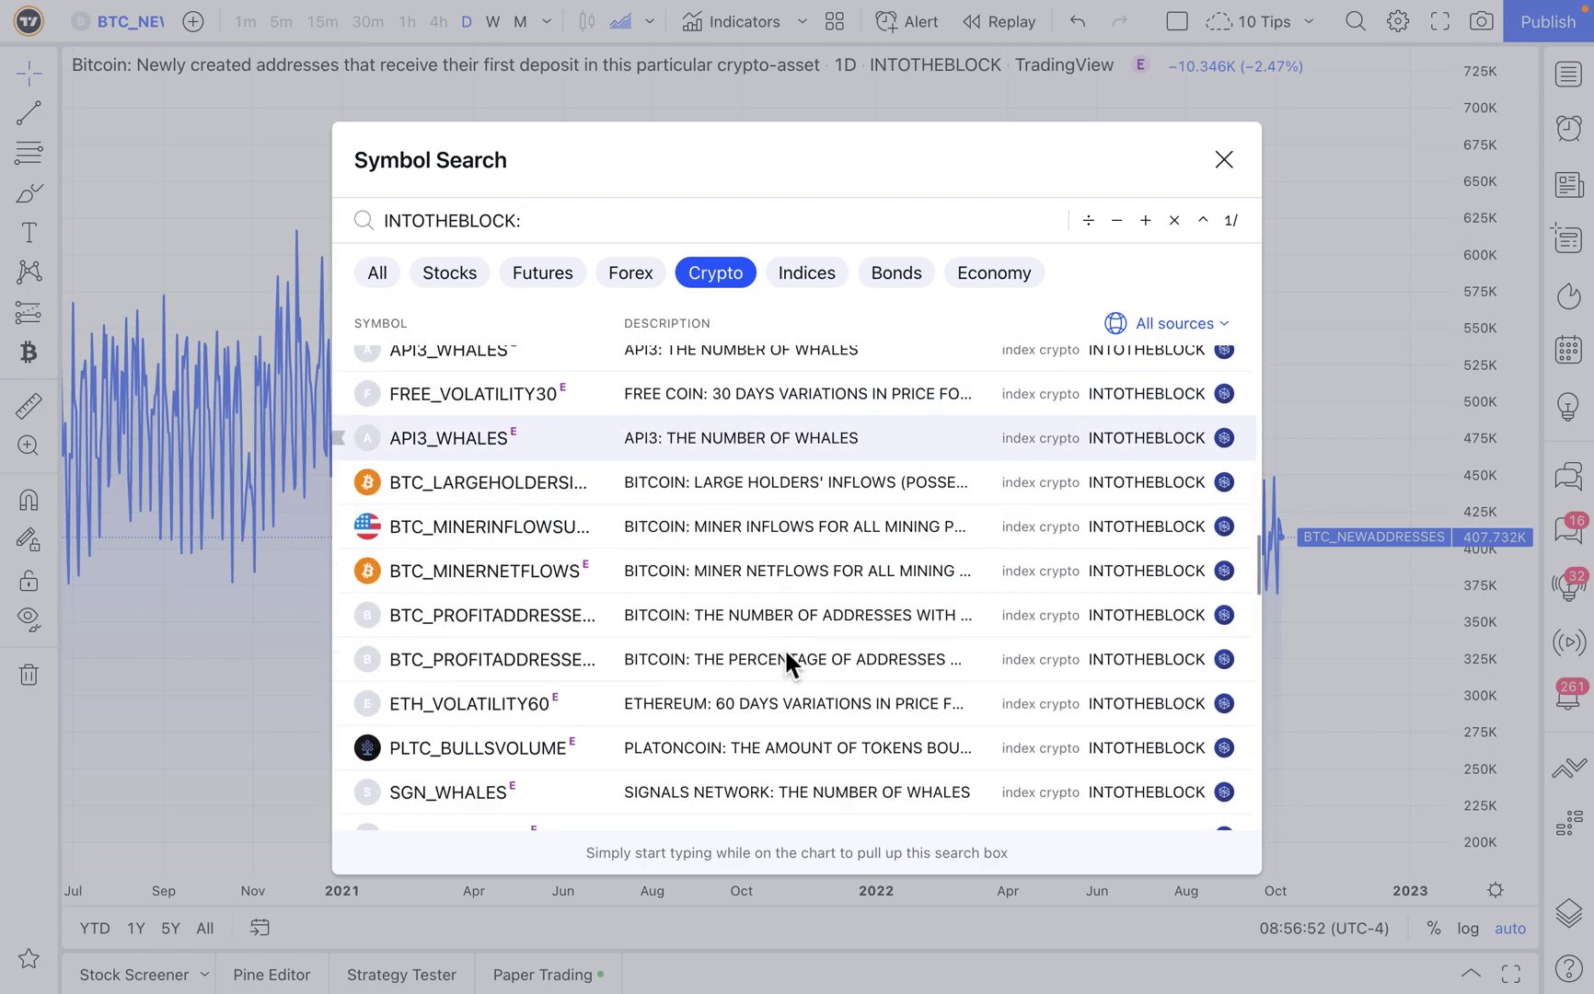
{"action": "scroll", "coordinate": [786, 653], "scroll_direction": "down", "scroll_amount": 2}
{"action": "scroll", "coordinate": [741, 695], "scroll_direction": "down", "scroll_amount": 3}
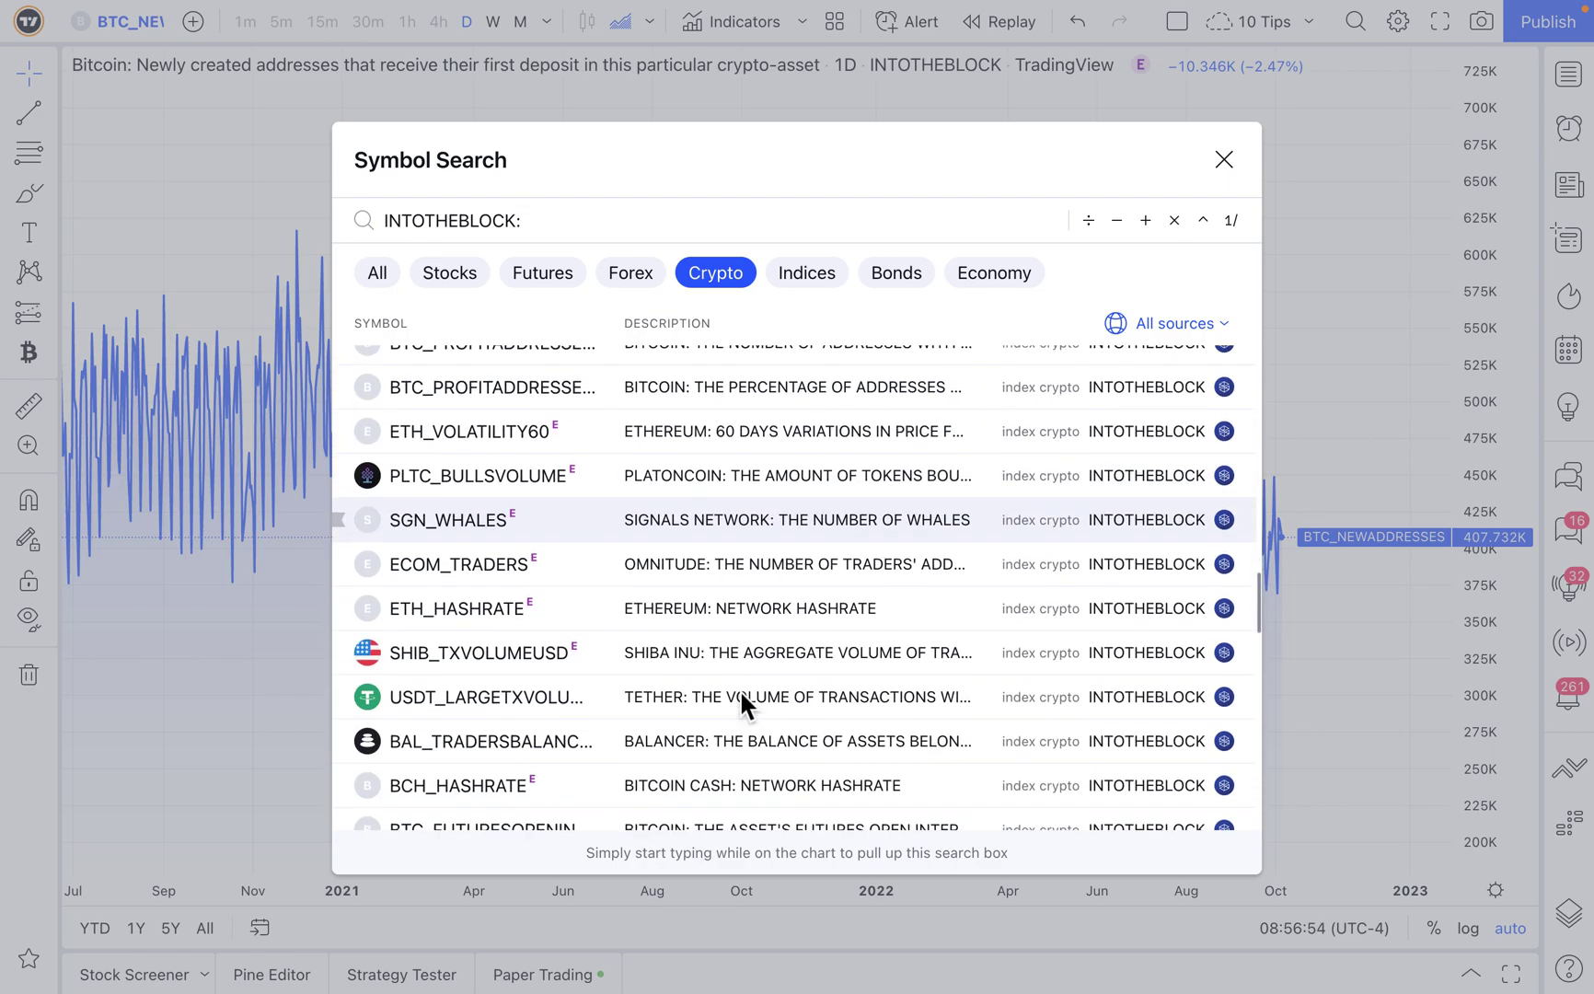